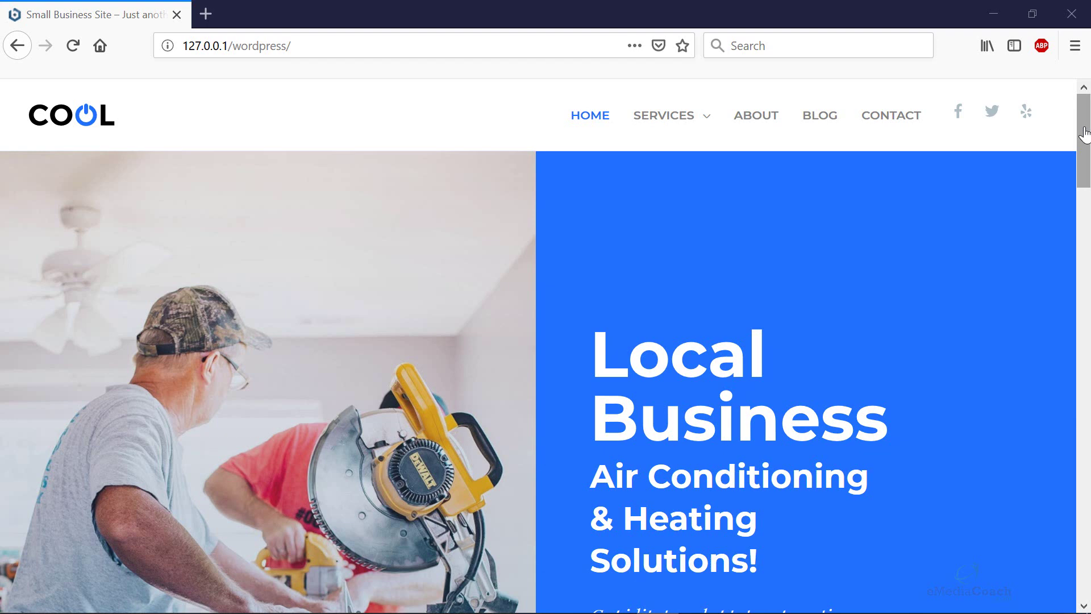
Scroll the demo home page, browse Services Two, then return home via the COOL logo.
drag(1084, 132, 1086, 530)
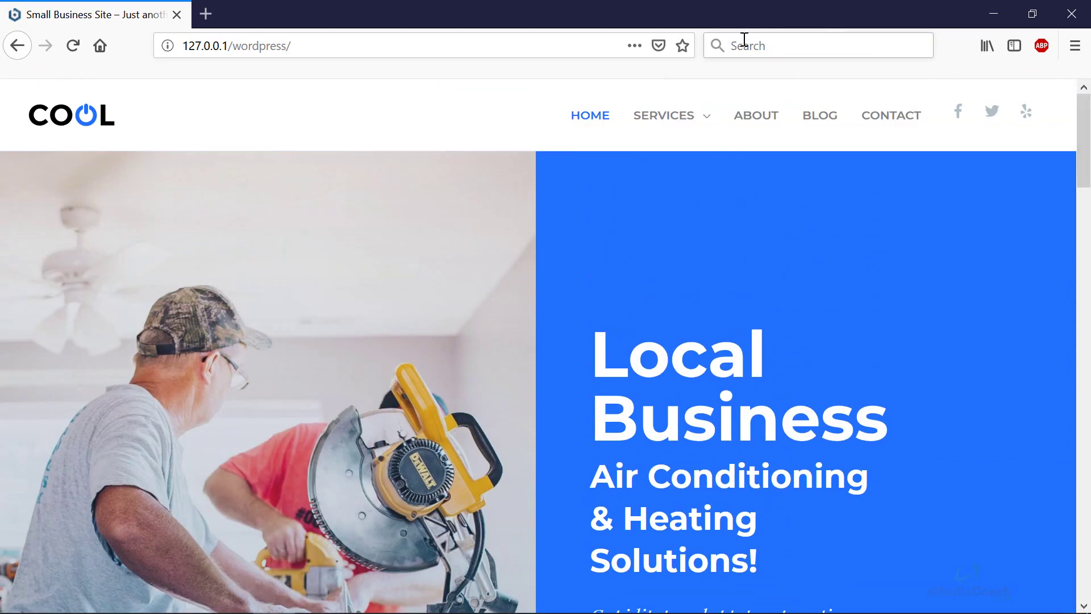
mouse_move(696, 114)
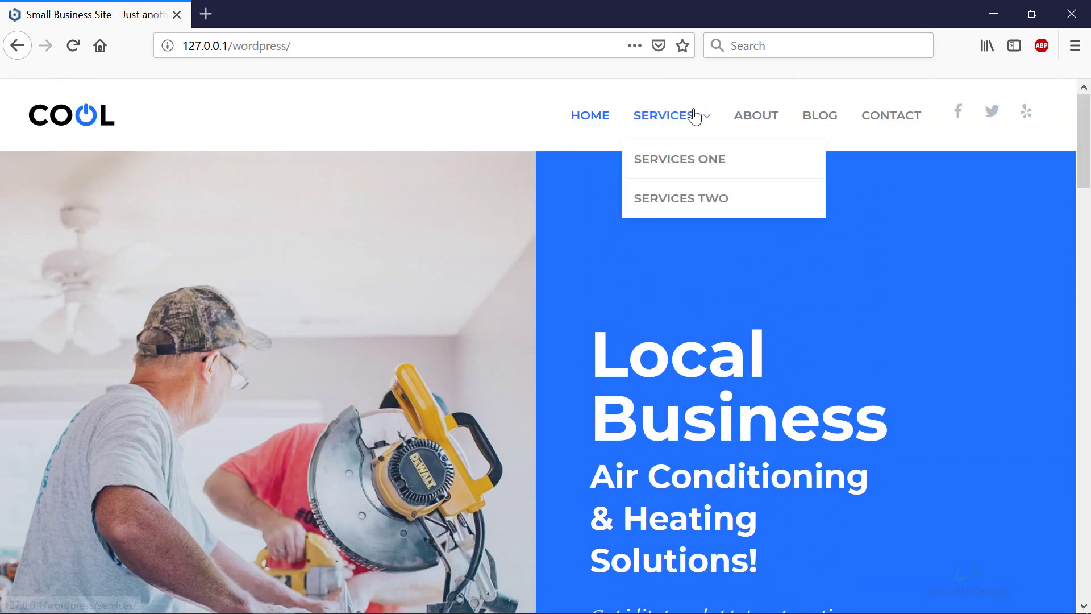
click(677, 204)
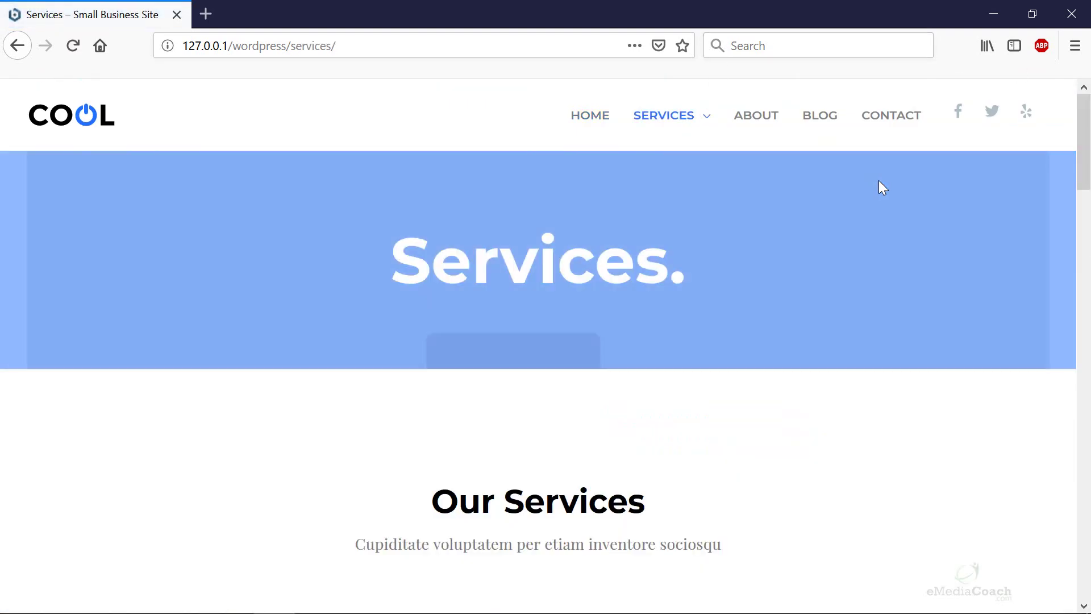
scroll(1068, 138, down, 8)
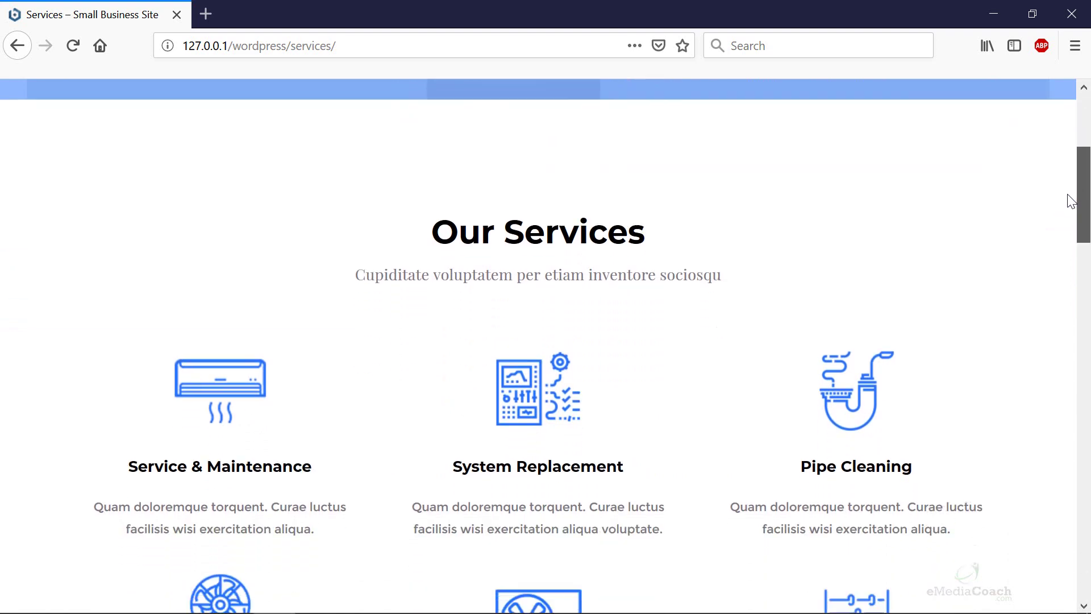
scroll(1068, 243, down, 12)
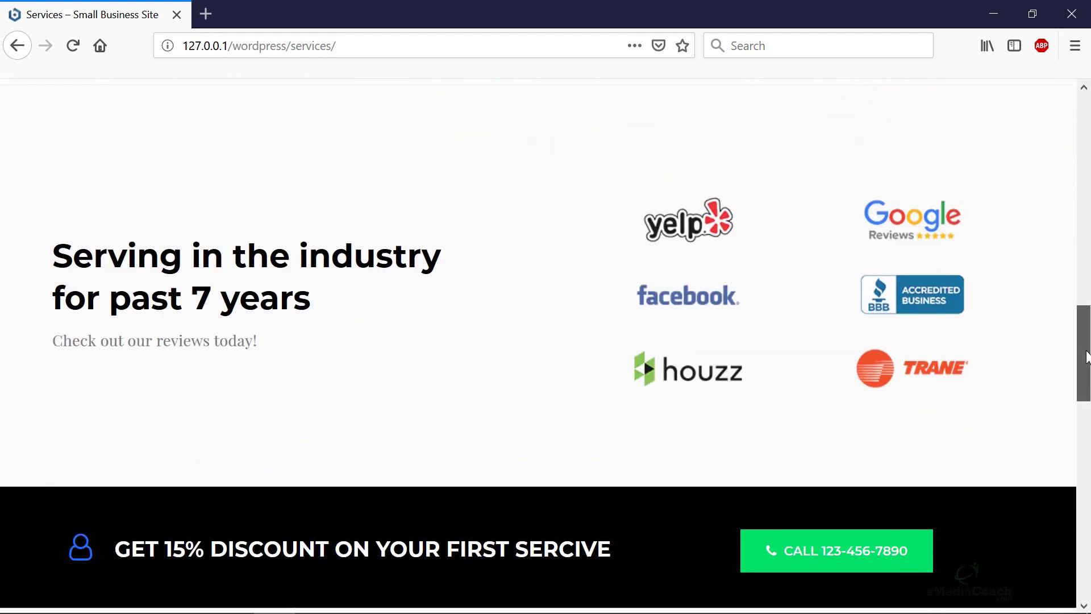
drag(1087, 366, 1073, 131)
scroll(1064, 441, up, 1)
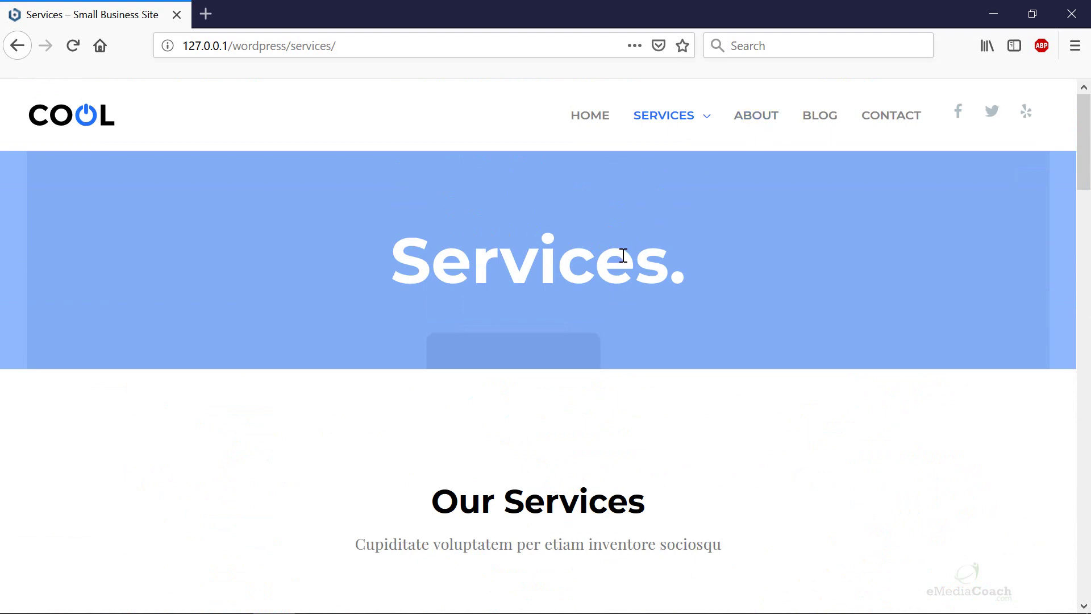
click(59, 120)
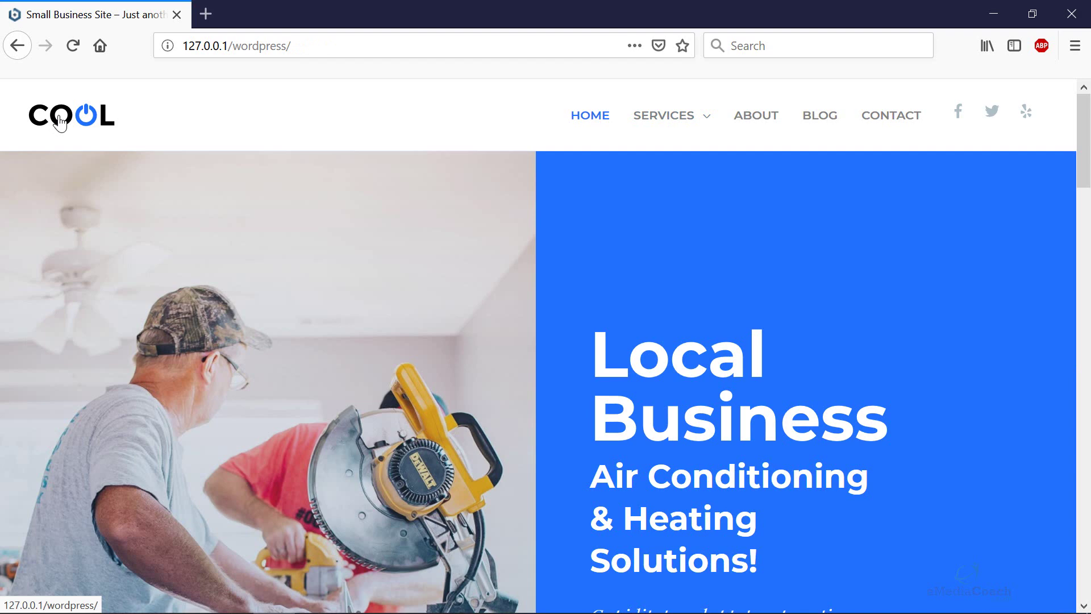
scroll(264, 301, down, 2)
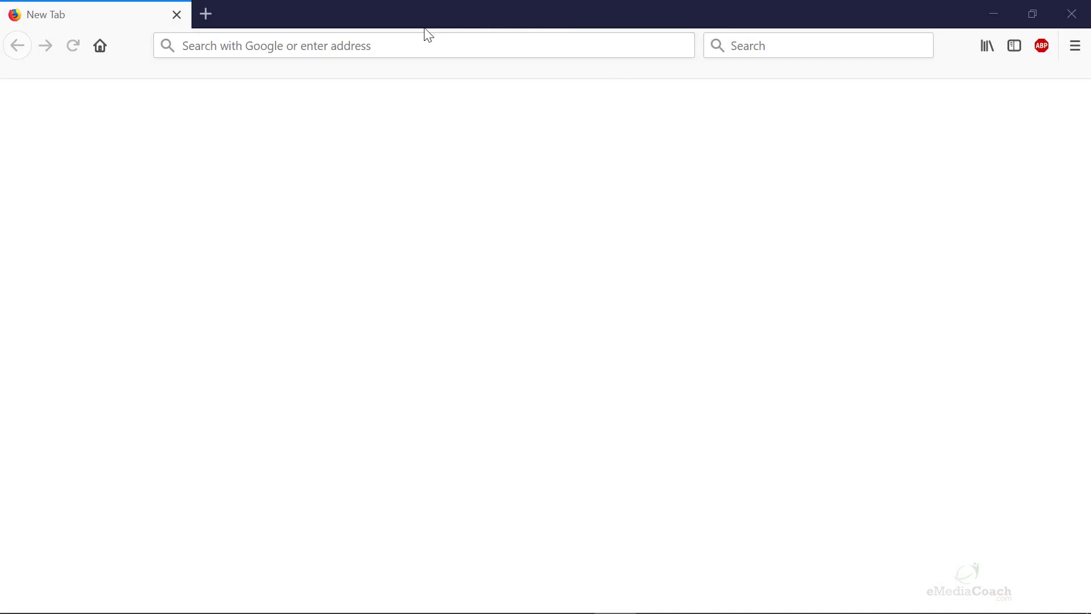
click(392, 41)
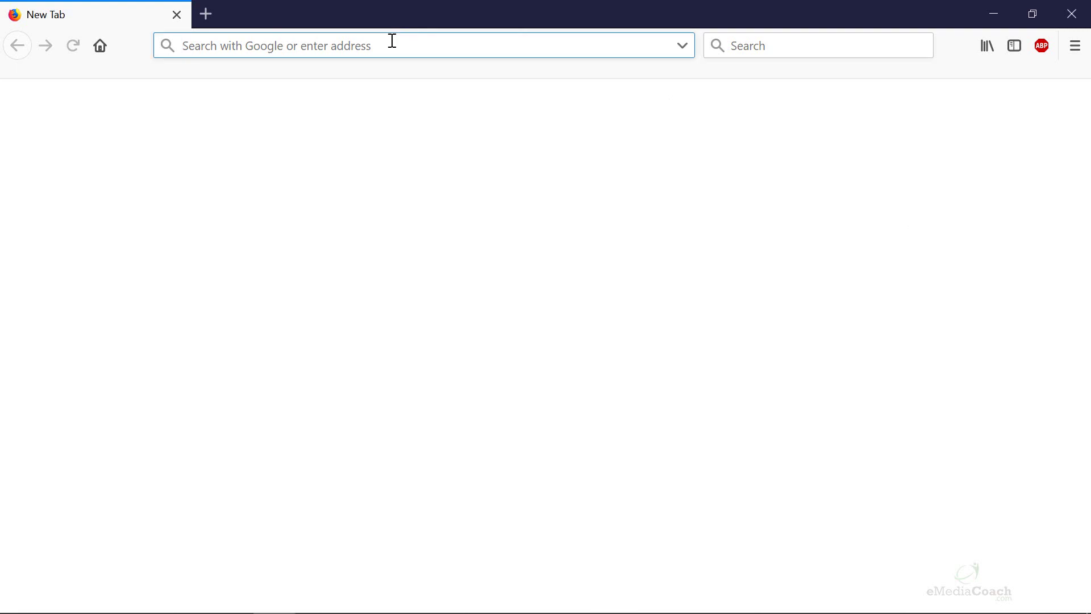
text(www.eme)
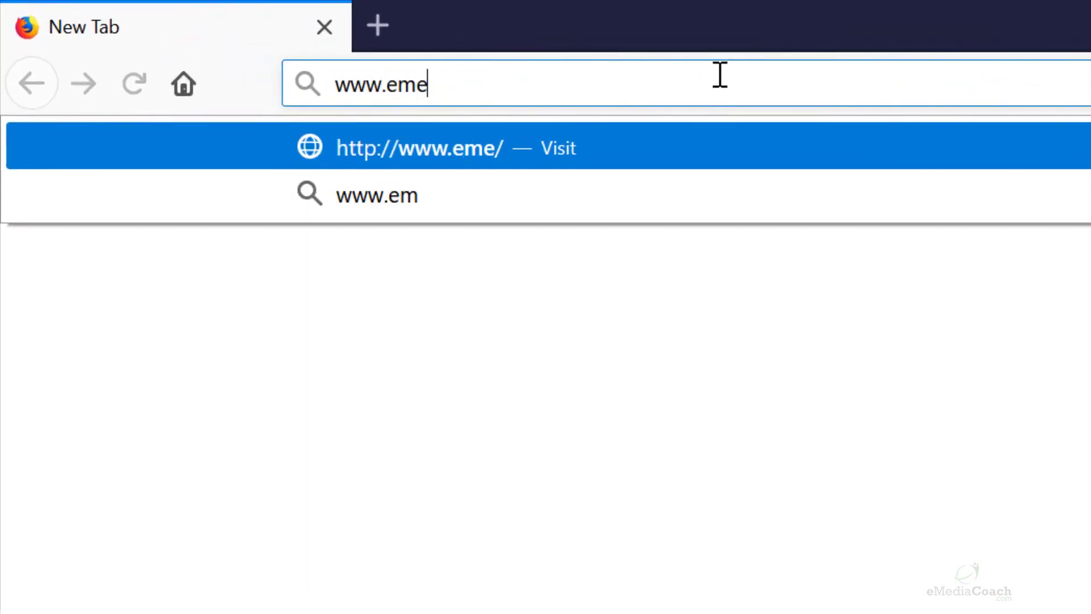
text(diacoach.com)
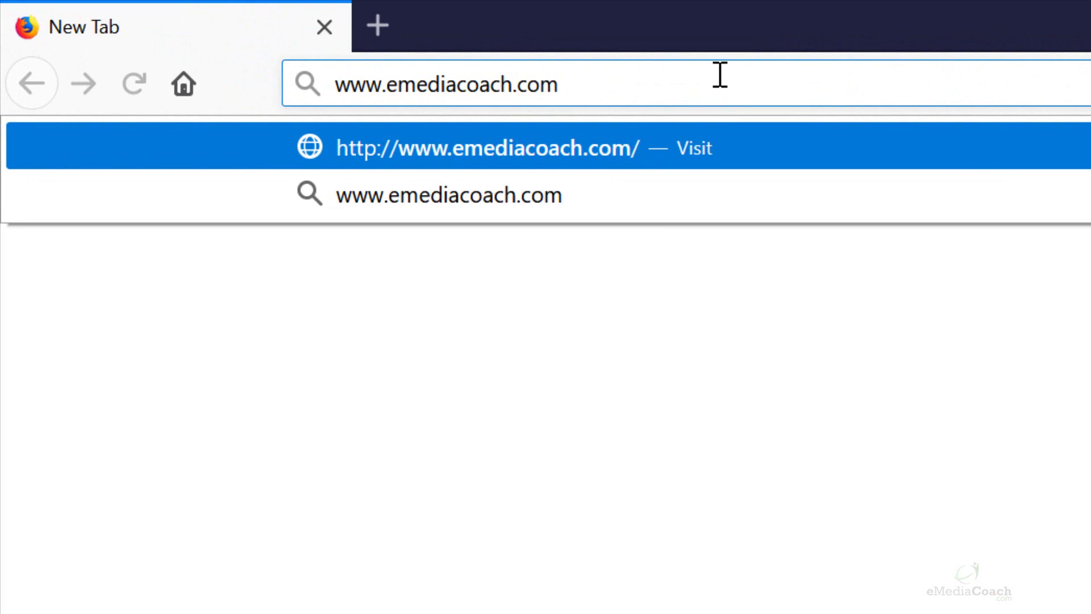
text(/15)
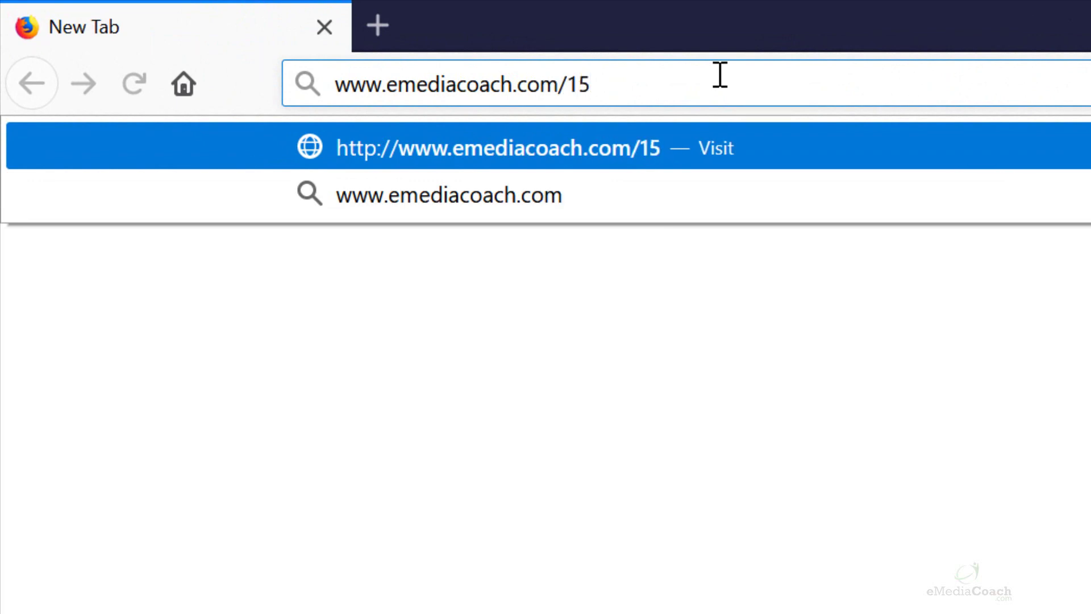
key(Return)
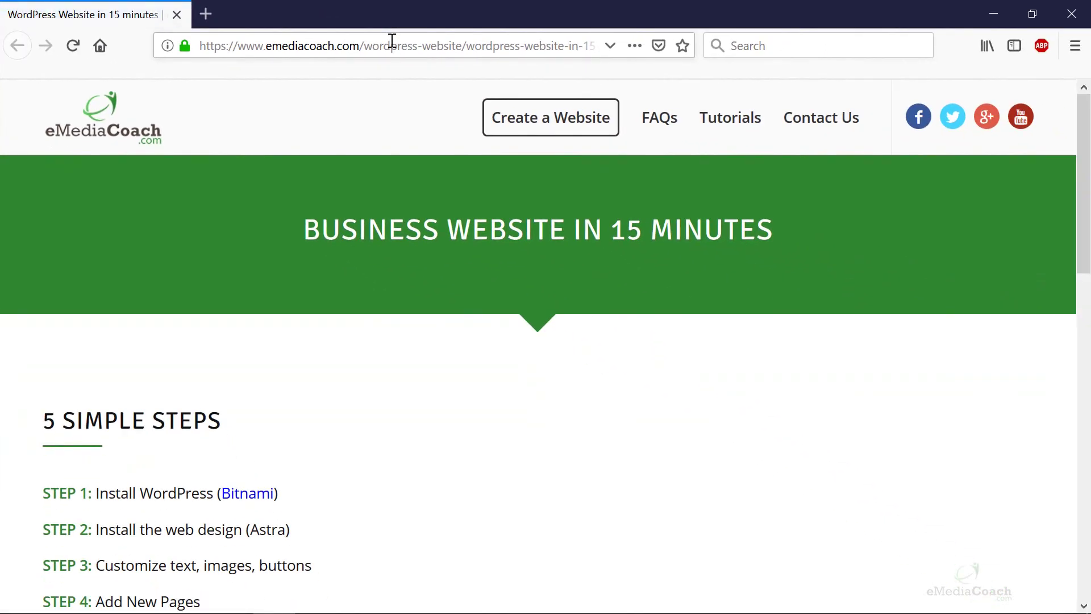
Scroll through the page's 5 Simple Steps list and back.
scroll(383, 134, down, 3)
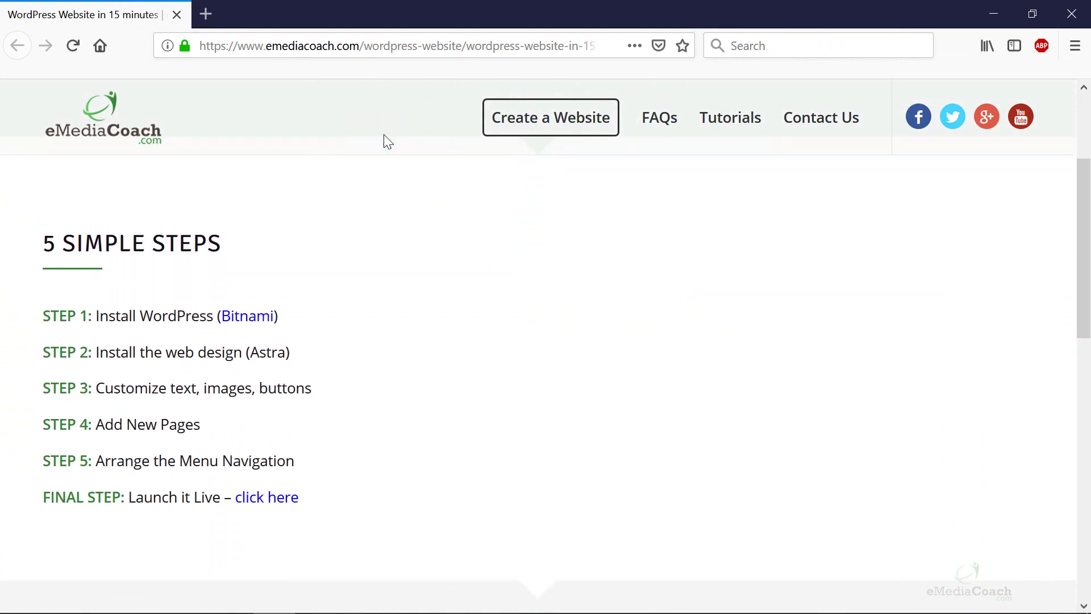
scroll(428, 229, down, 3)
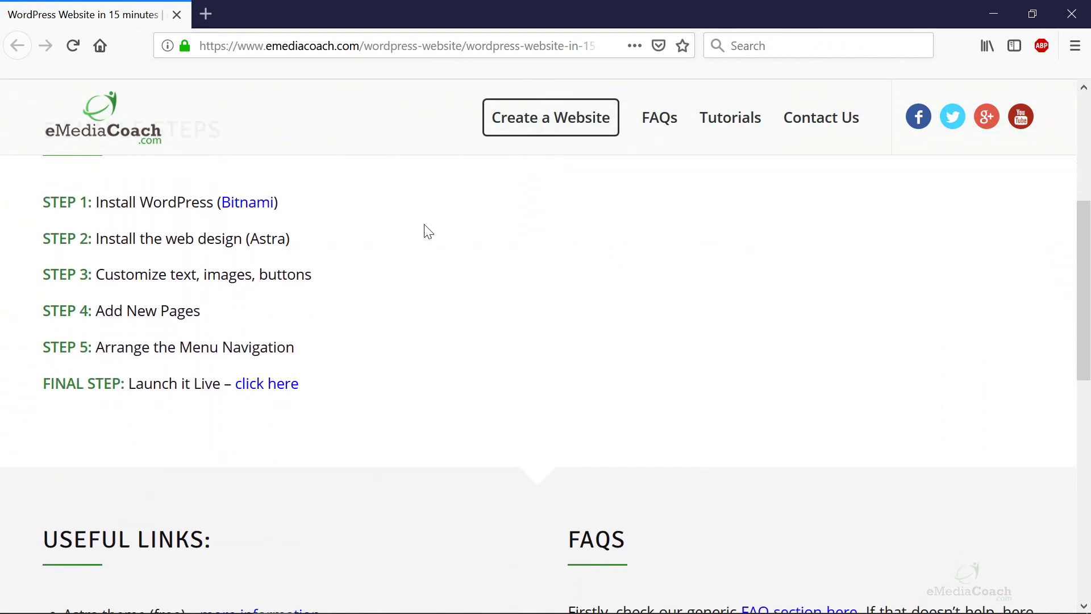
scroll(429, 233, up, 3)
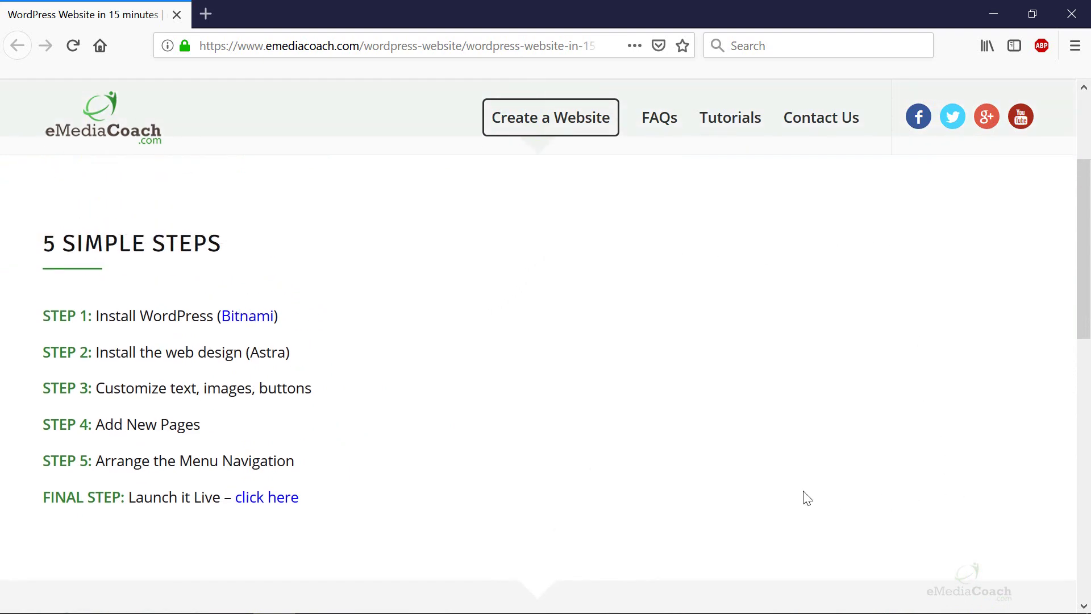
scroll(652, 282, down, 5)
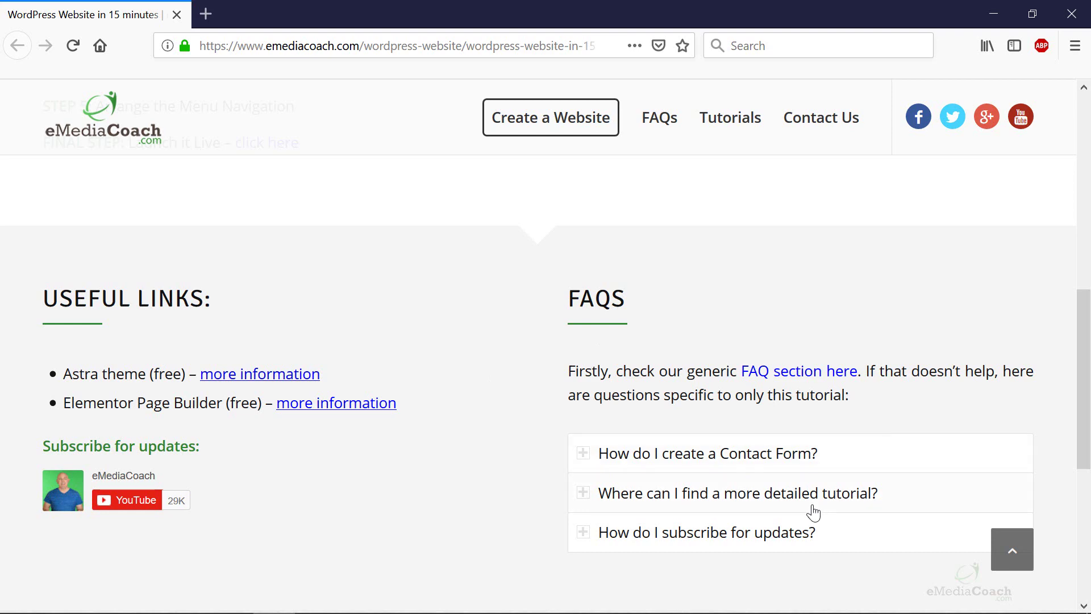
scroll(560, 451, up, 6)
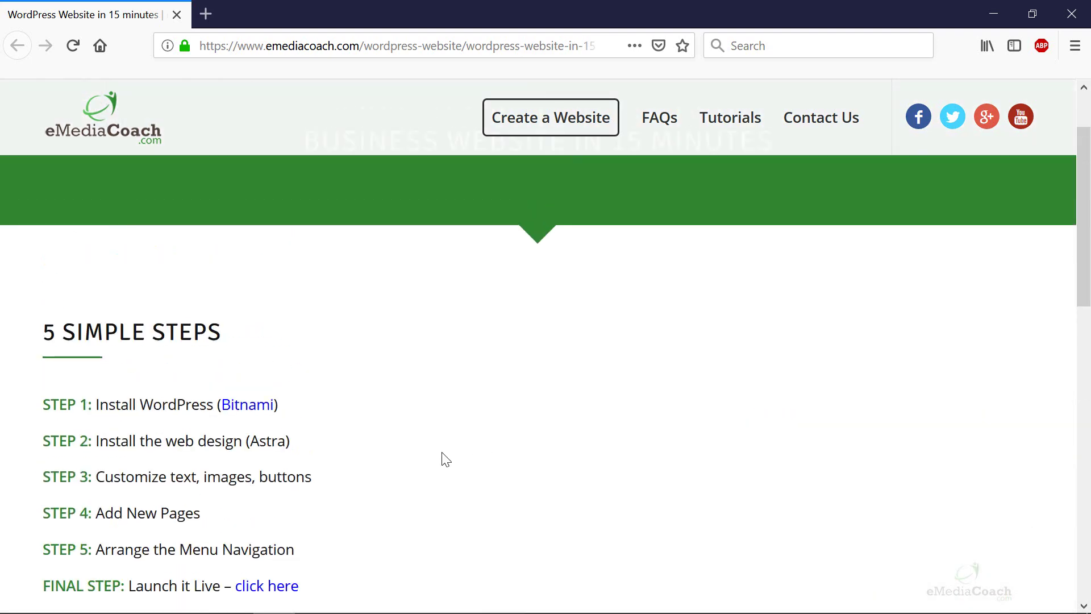
scroll(443, 458, down, 1)
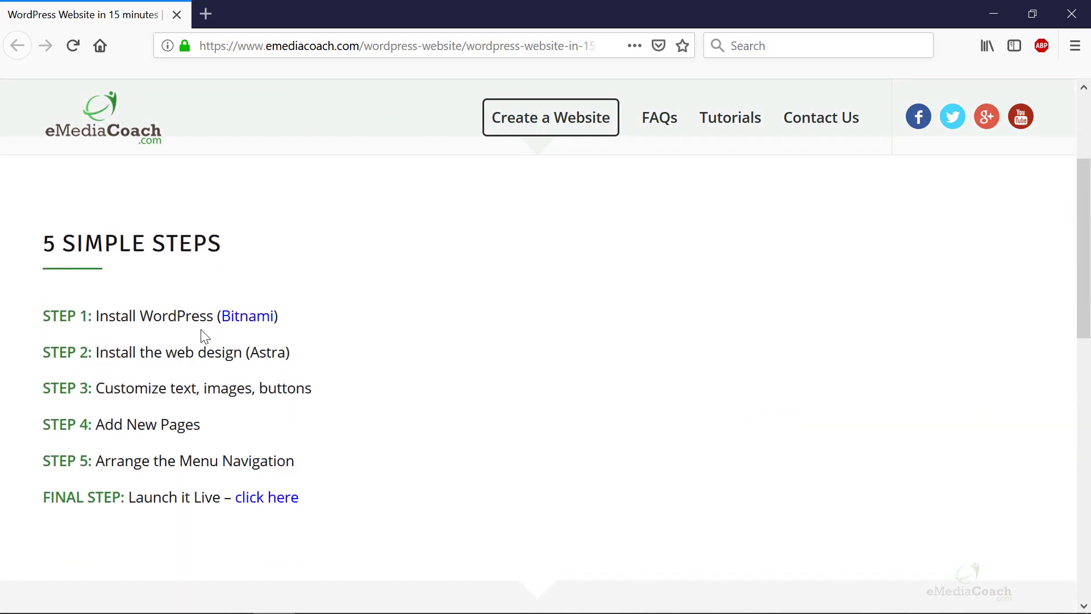
Download the Bitnami WordPress Windows installer without signing in, saving it to the bitnami folder.
click(247, 316)
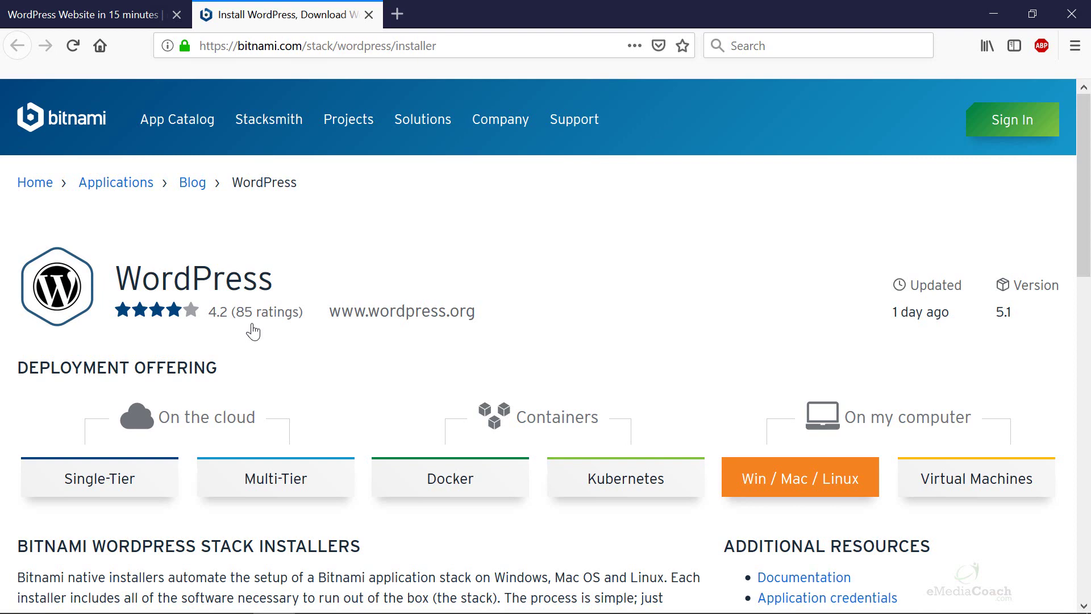
scroll(253, 331, down, 7)
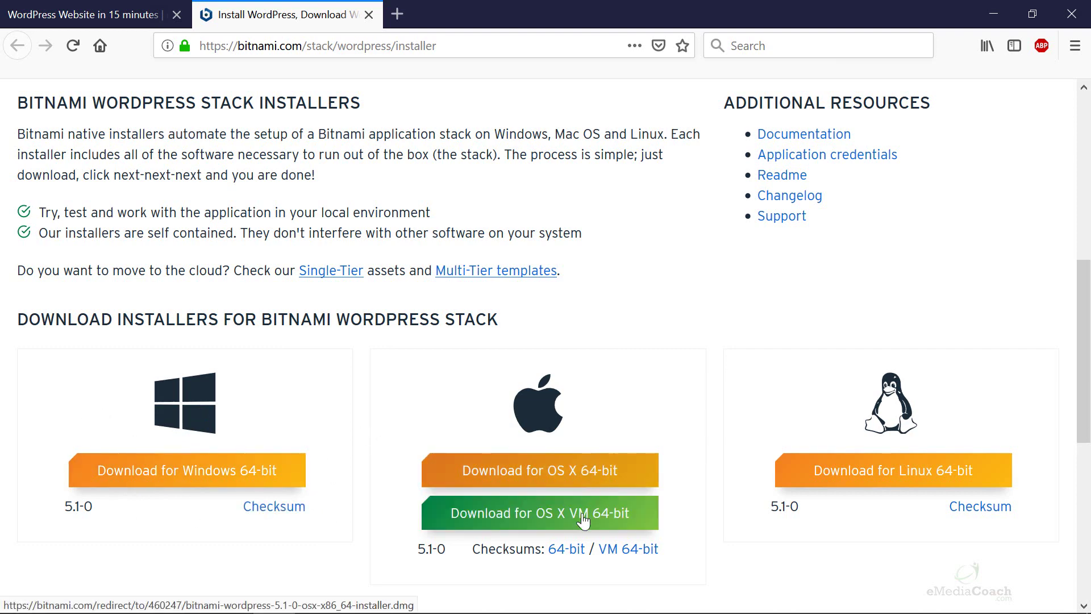
click(191, 471)
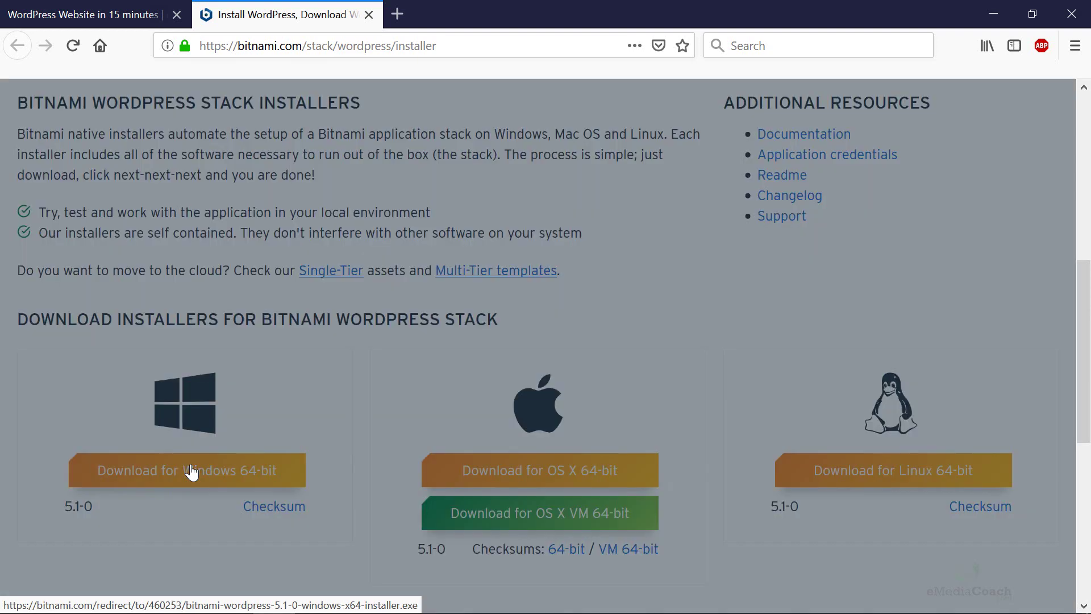
scroll(518, 502, down, 3)
scroll(520, 501, down, 1)
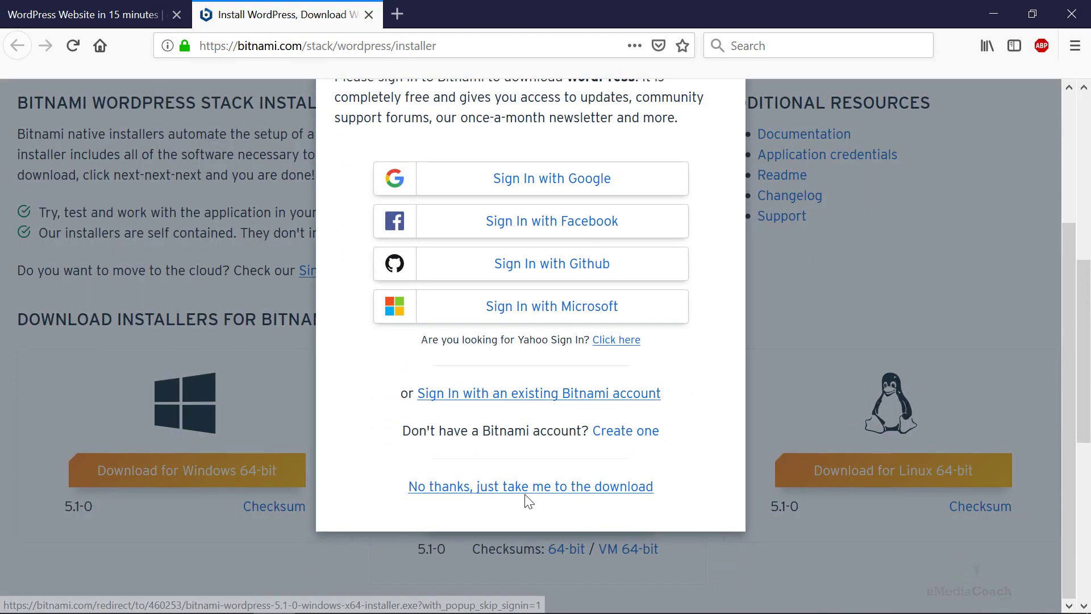
click(541, 493)
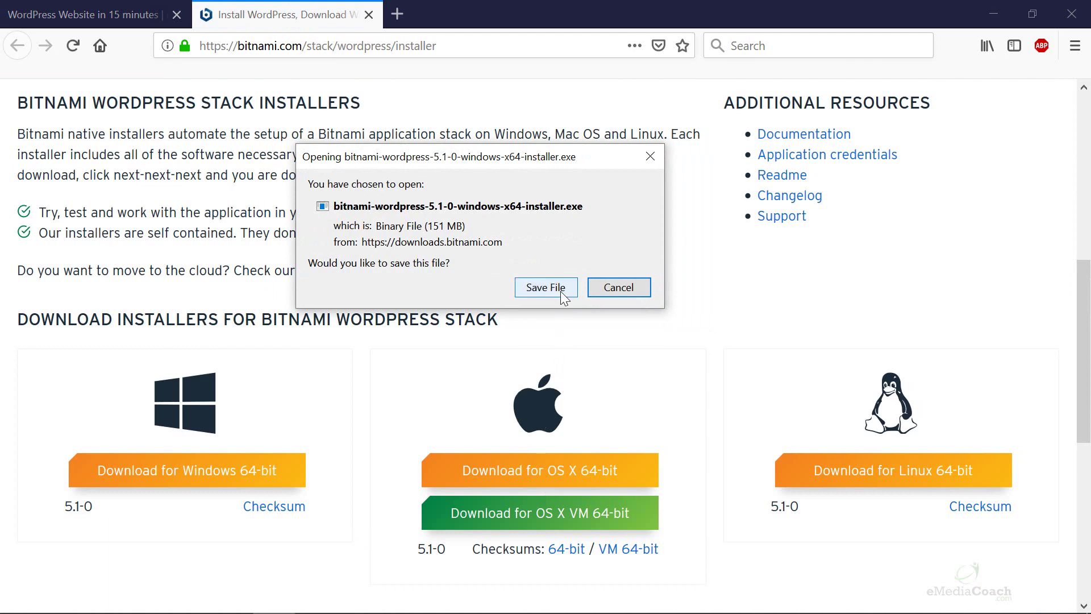
click(562, 295)
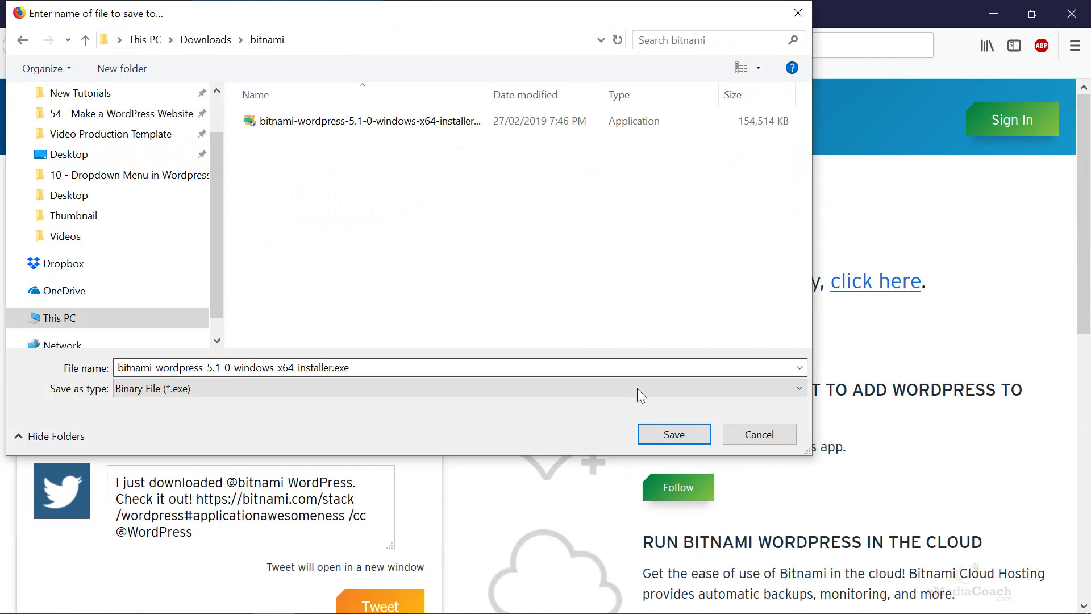
click(690, 435)
Replace the existing installer, then run it from the Downloads\bitnami folder in File Explorer.
click(615, 317)
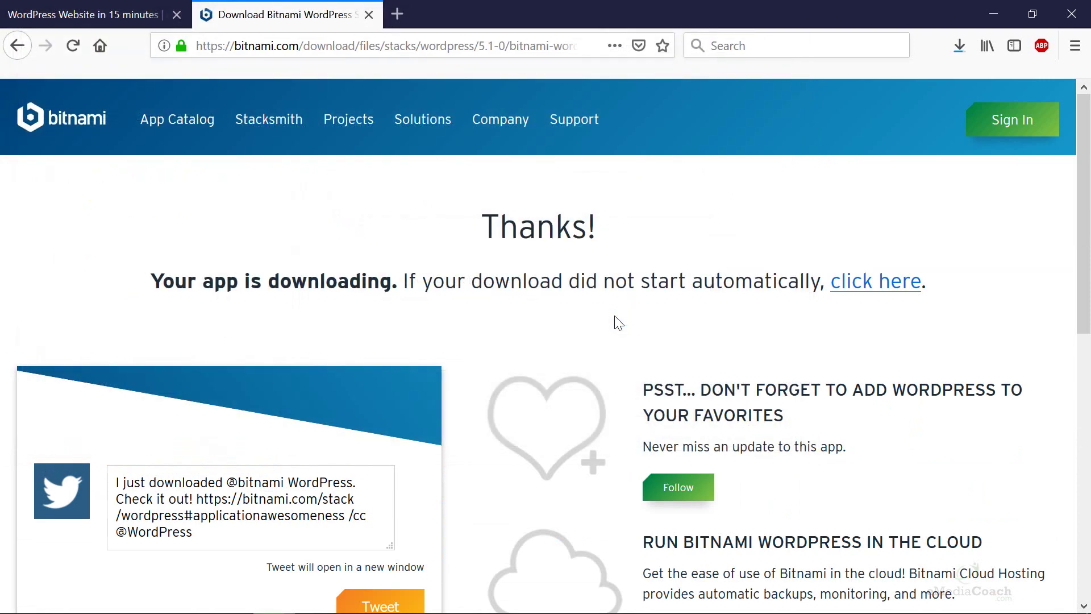
click(958, 53)
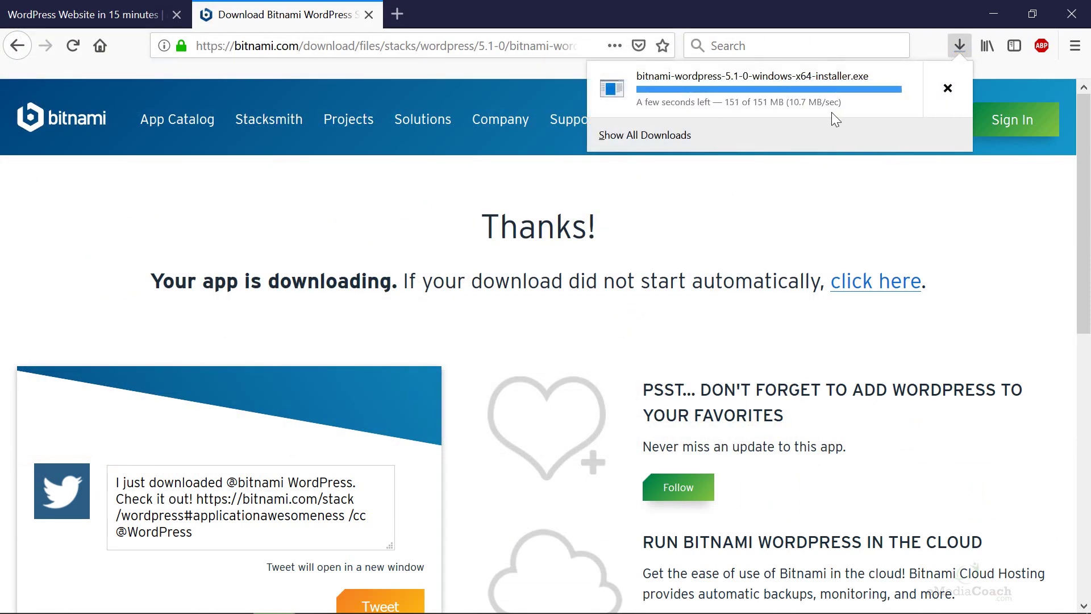
click(947, 88)
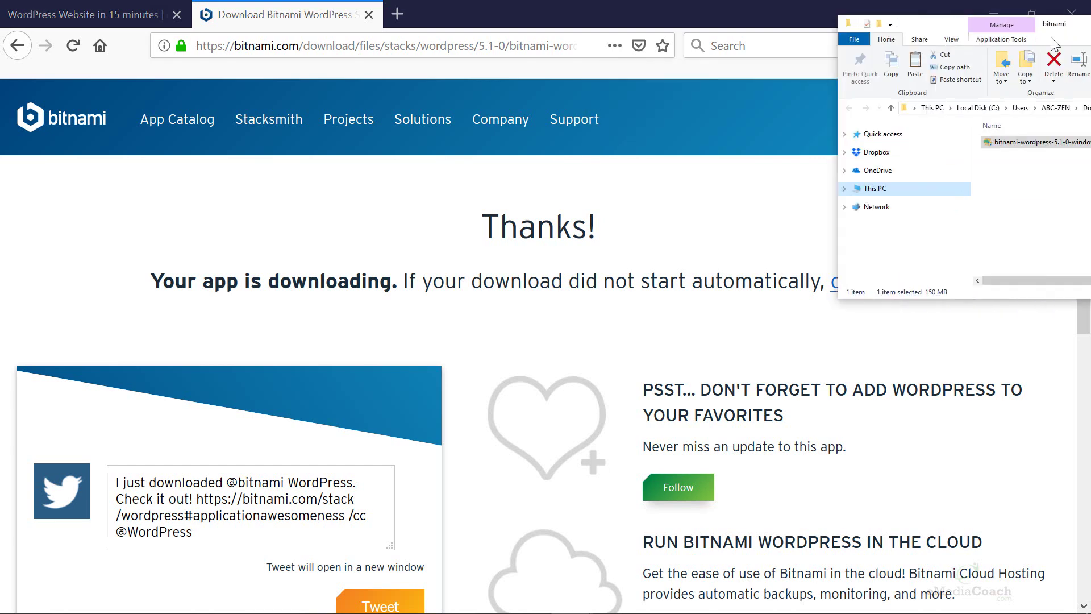
drag(720, 105, 714, 105)
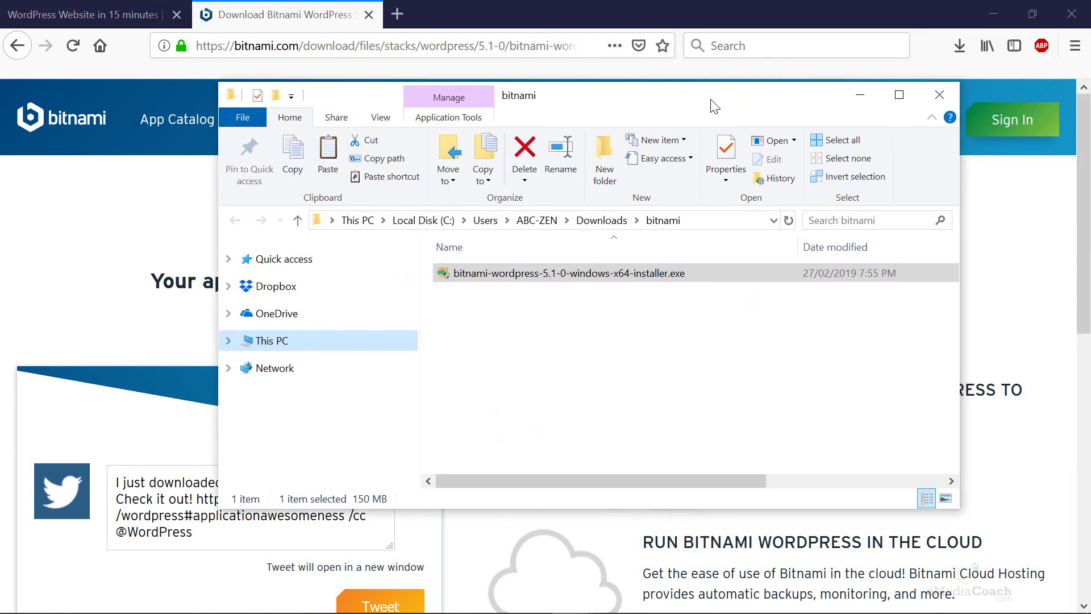
click(563, 275)
double_click(559, 279)
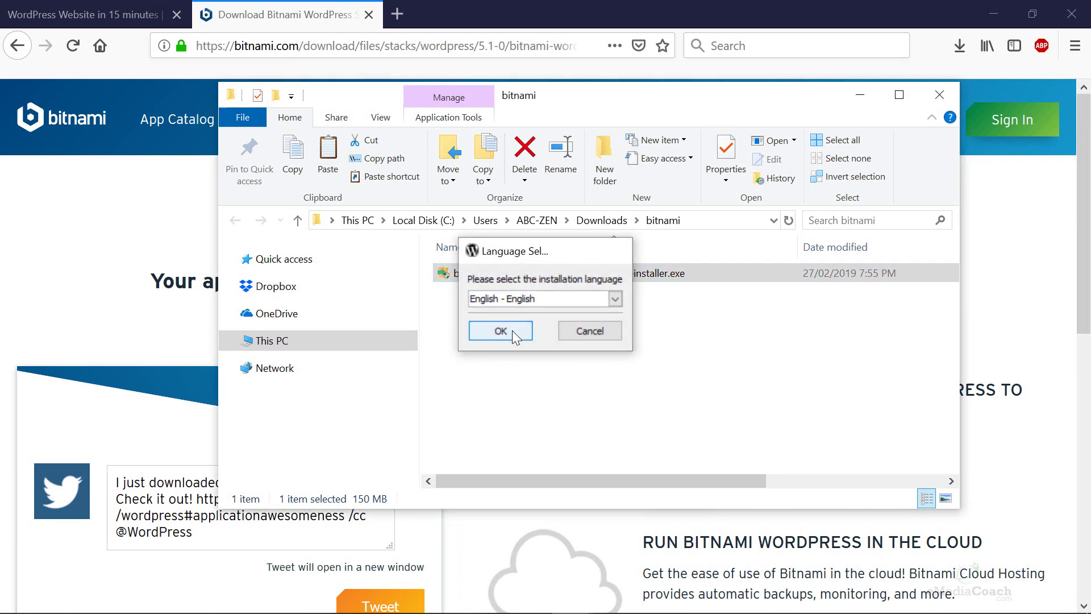
Start setup in English, keeping the default components and installation folder.
click(513, 329)
click(524, 365)
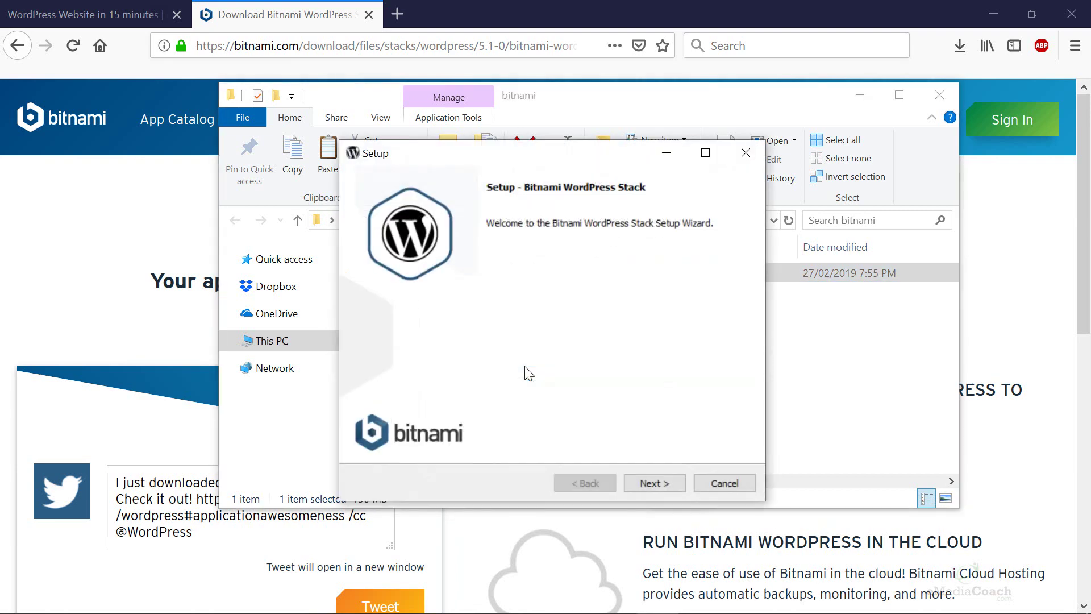
click(646, 485)
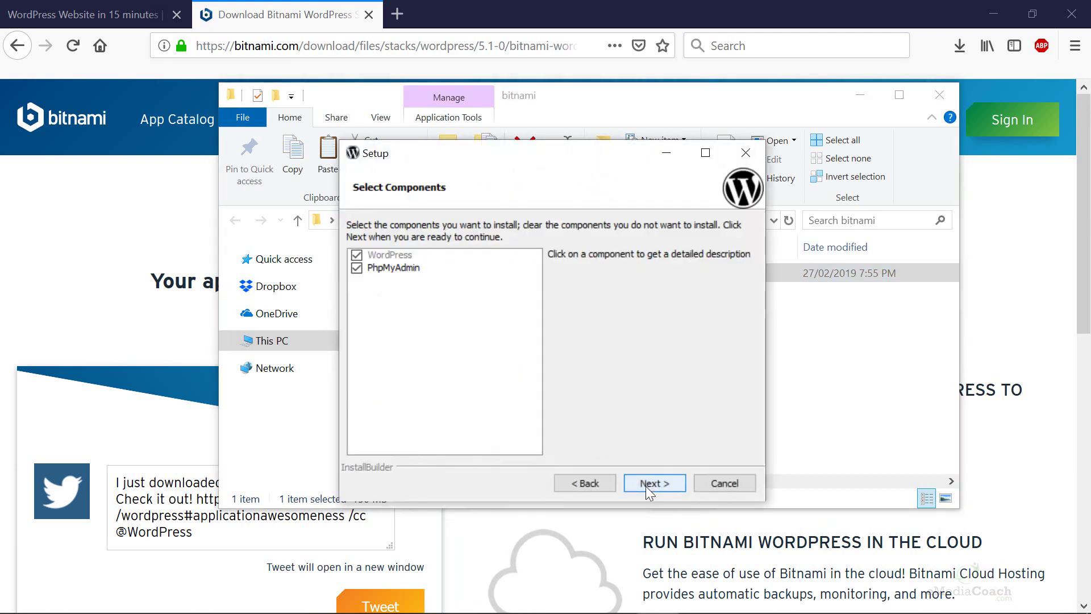
click(645, 486)
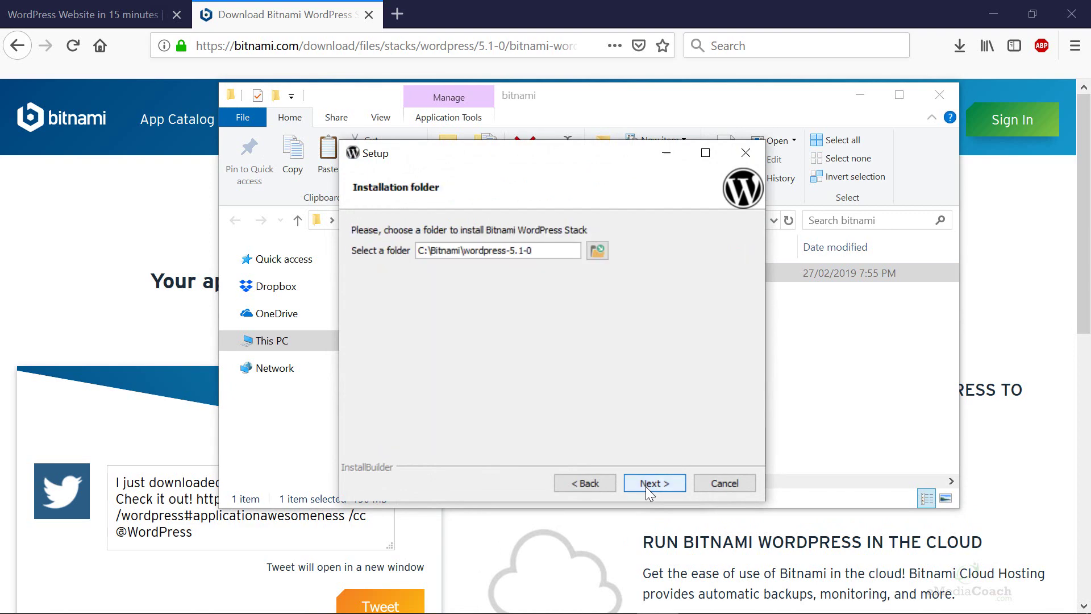
click(645, 486)
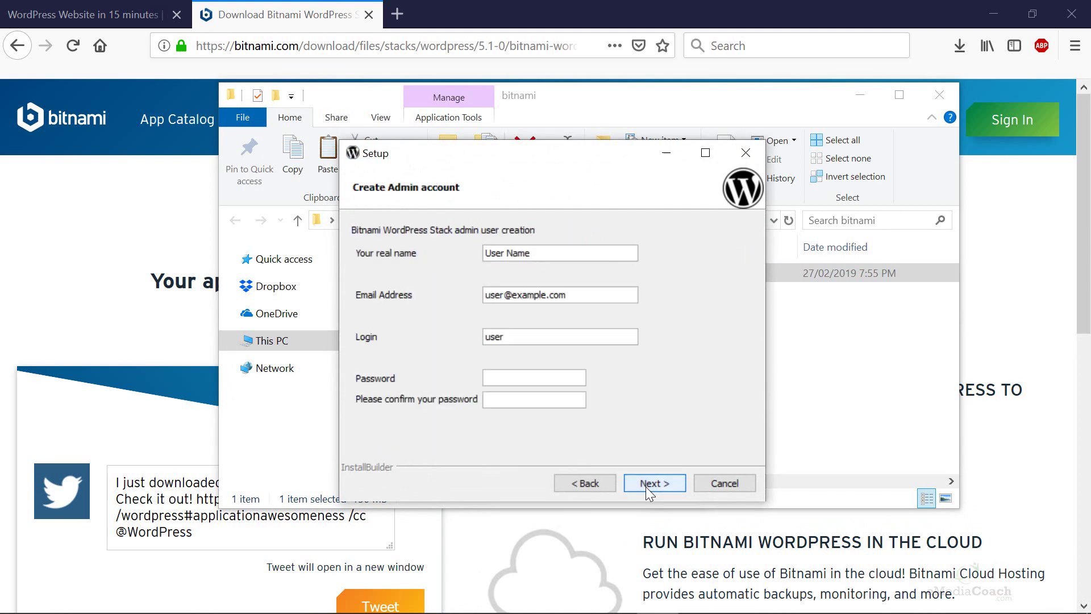
Fill in the admin account's real name, e-mail address, login name and password.
click(575, 259)
text(tom)
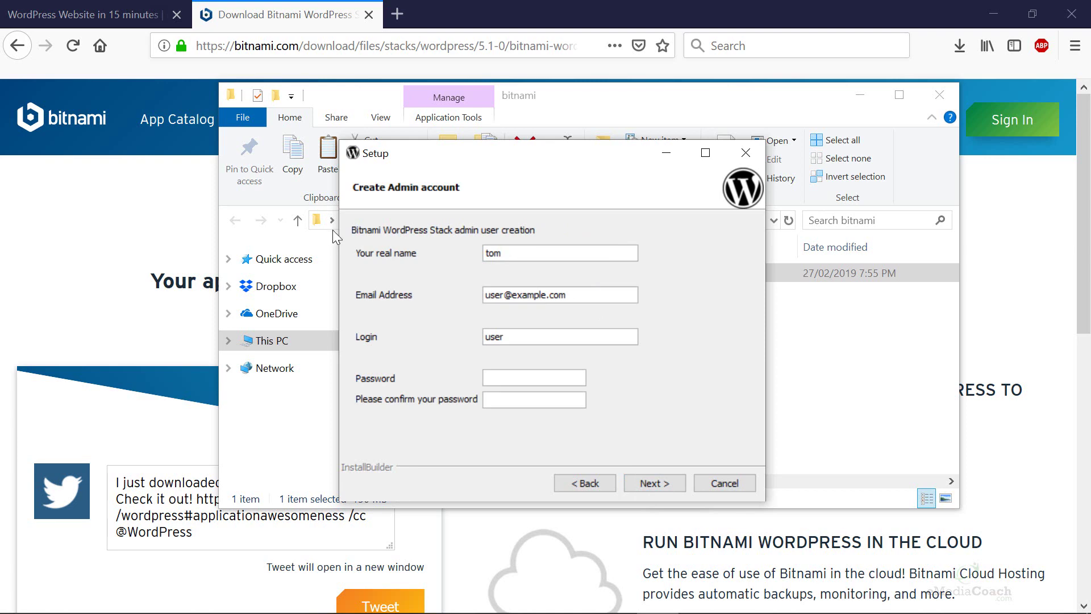
key(Tab)
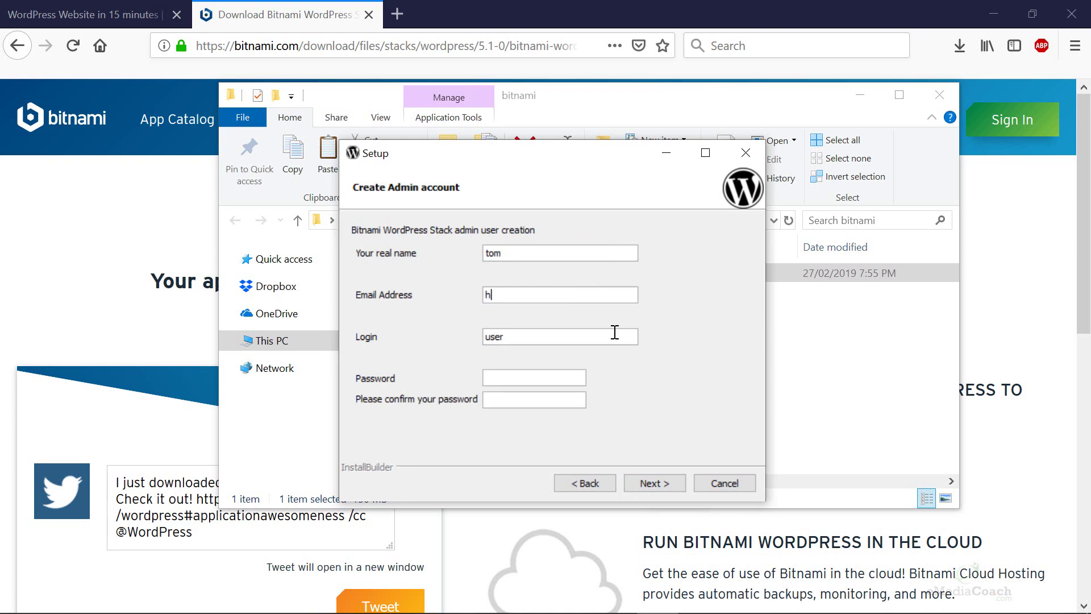
key(Tab)
text(to)
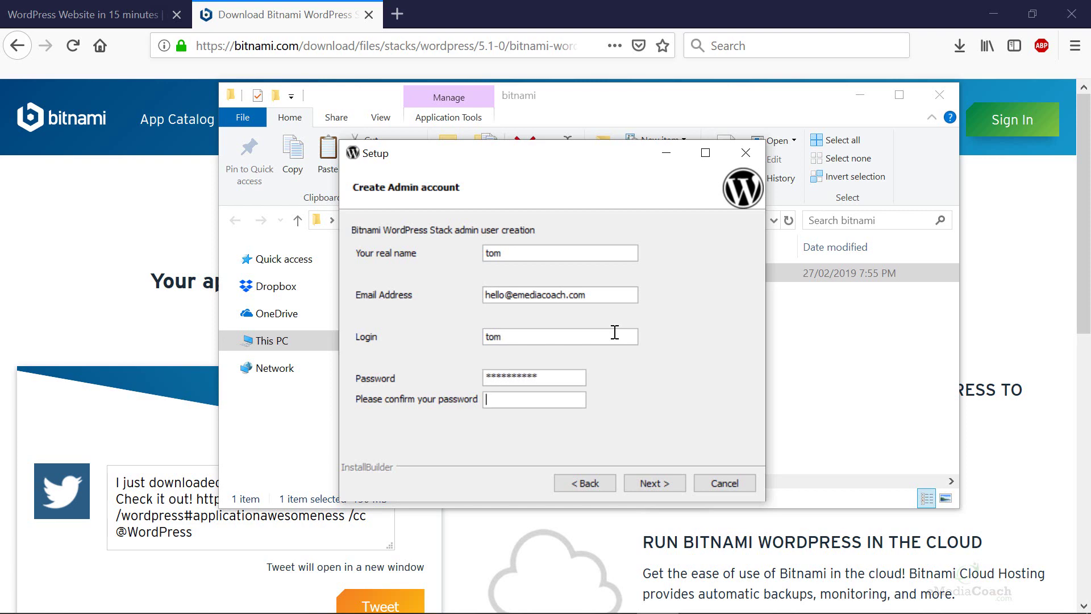
key(ctrl+v)
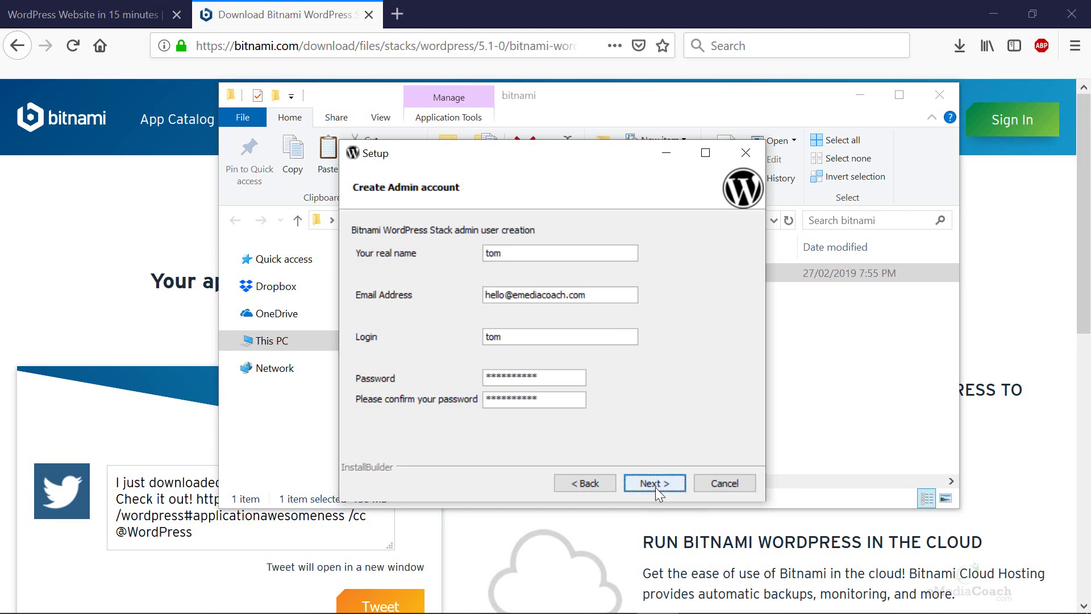
click(655, 487)
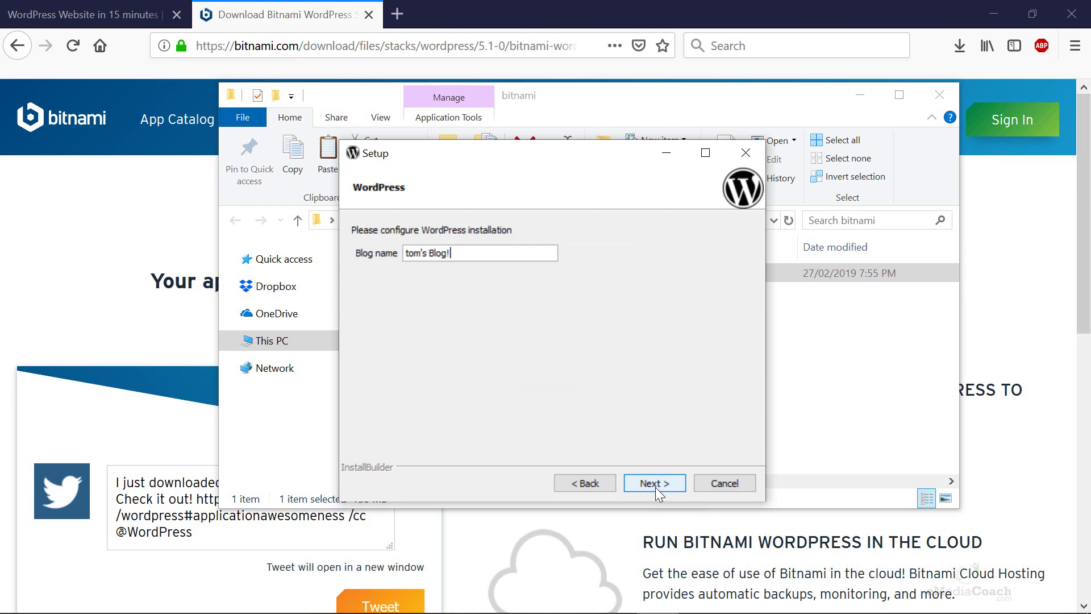
Name the blog 'Small Business Site'.
key(ctrl+a)
text(Small Business Site)
click(656, 486)
Skip the mail server and cloud offers, let installation complete, and finish setup.
click(656, 483)
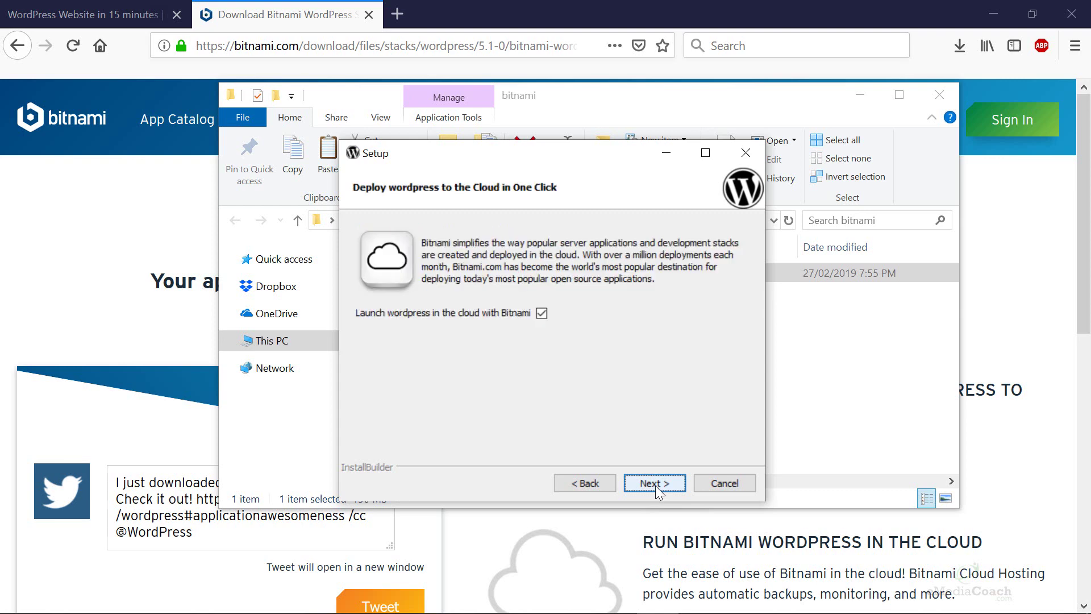
click(656, 483)
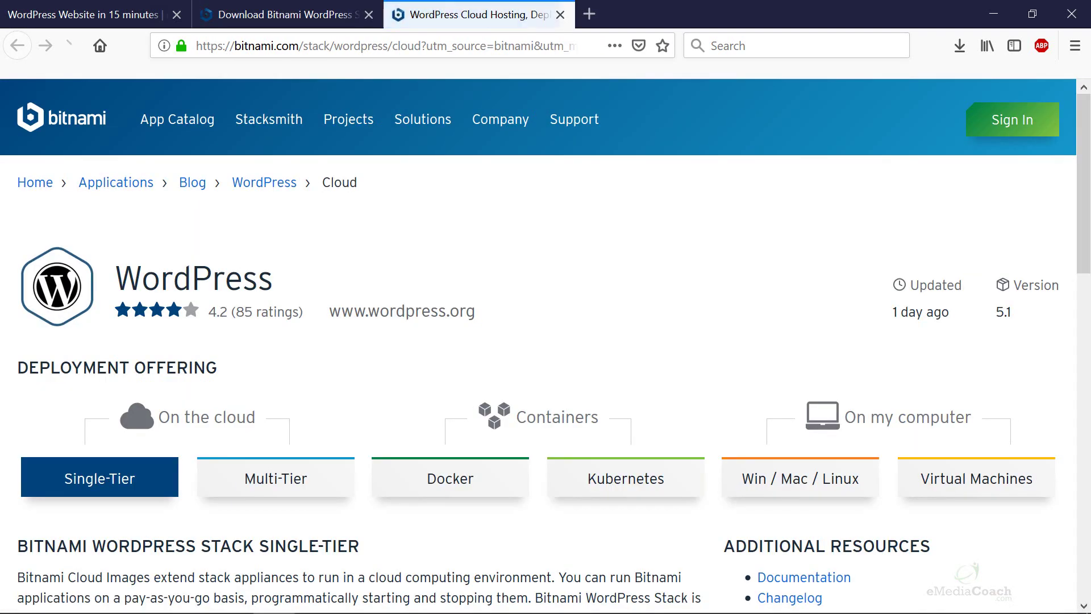
click(657, 596)
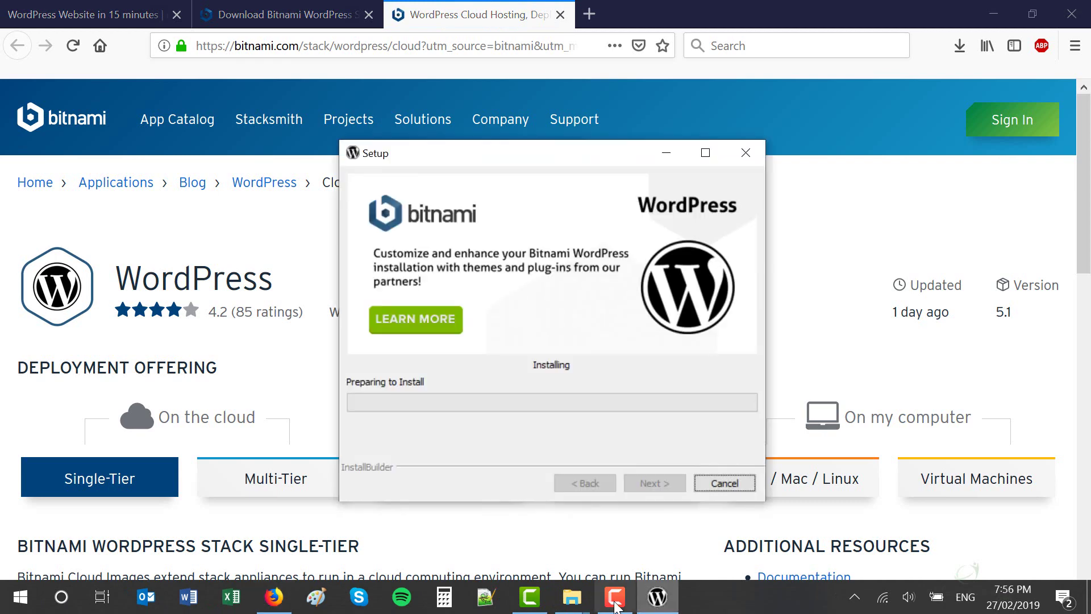
mouse_move(616, 599)
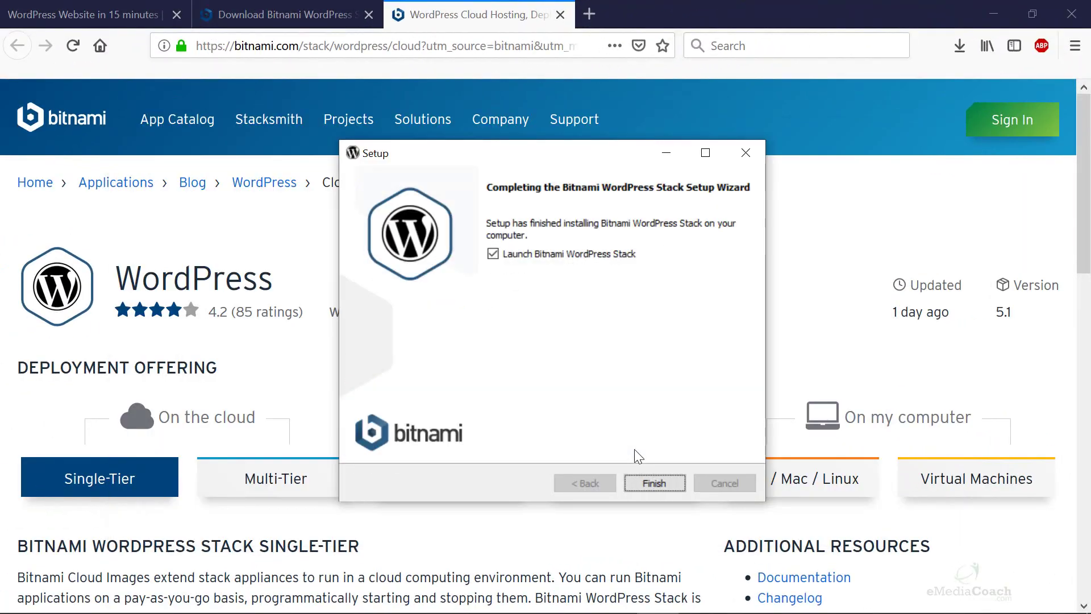
click(656, 483)
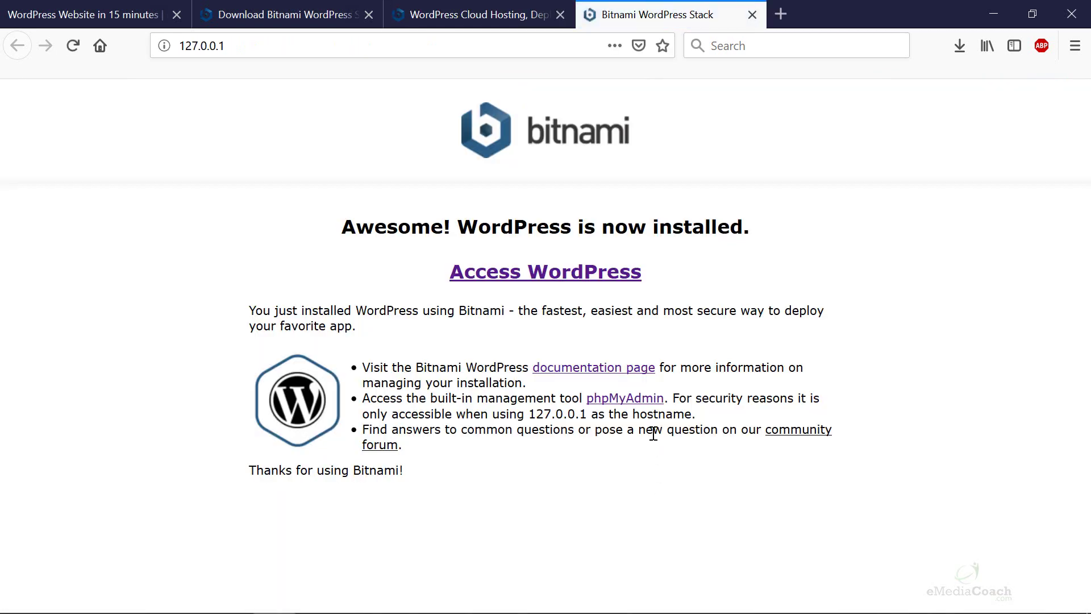
Open the local site at 127.0.0.1/wordpress/ and select its address for copying.
click(582, 278)
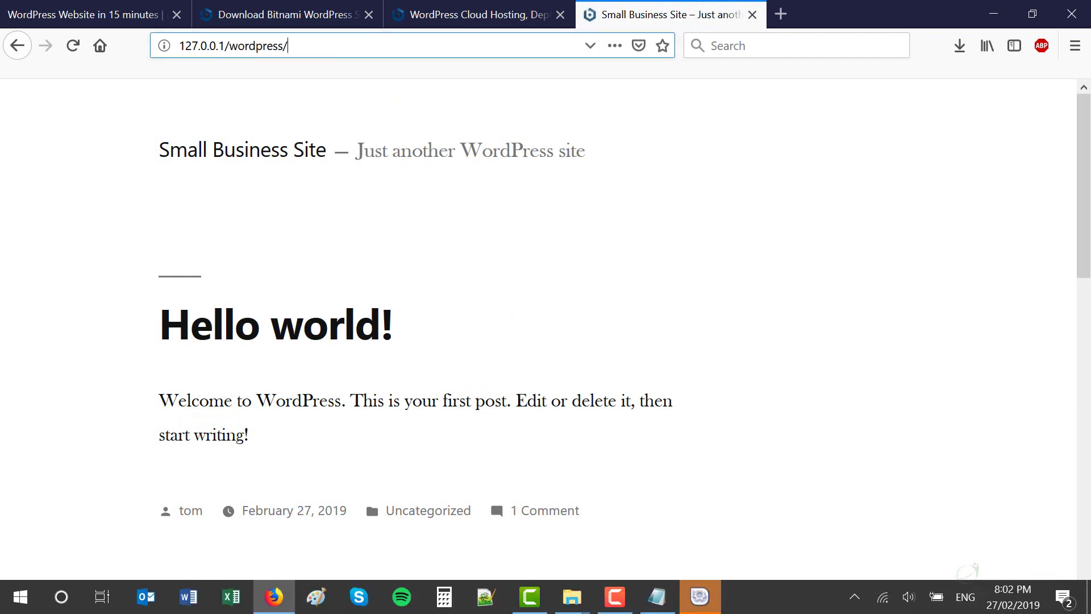
click(700, 596)
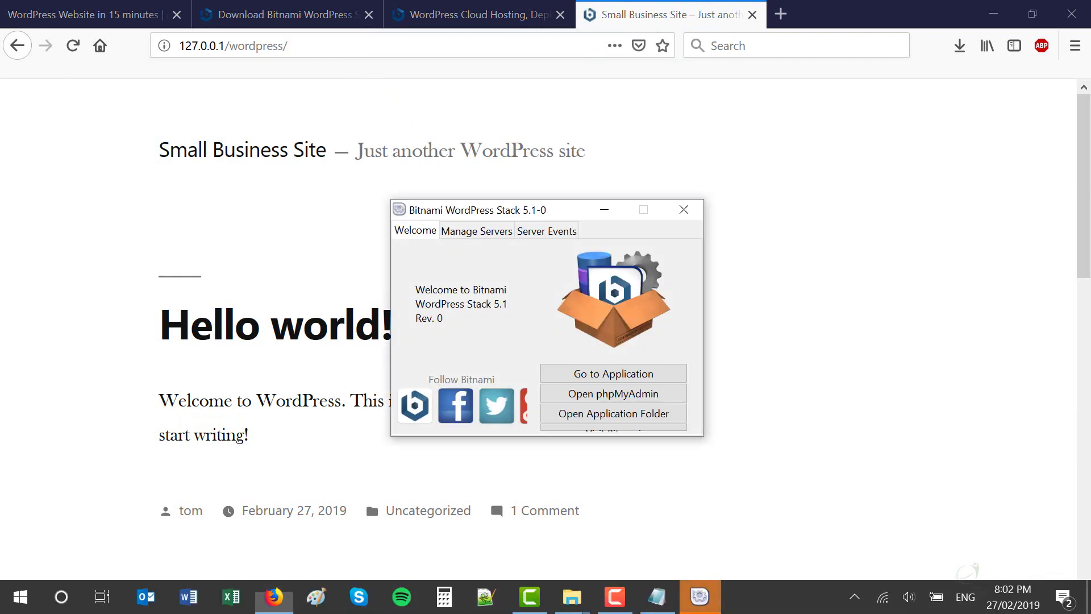
click(603, 209)
drag(324, 46, 94, 47)
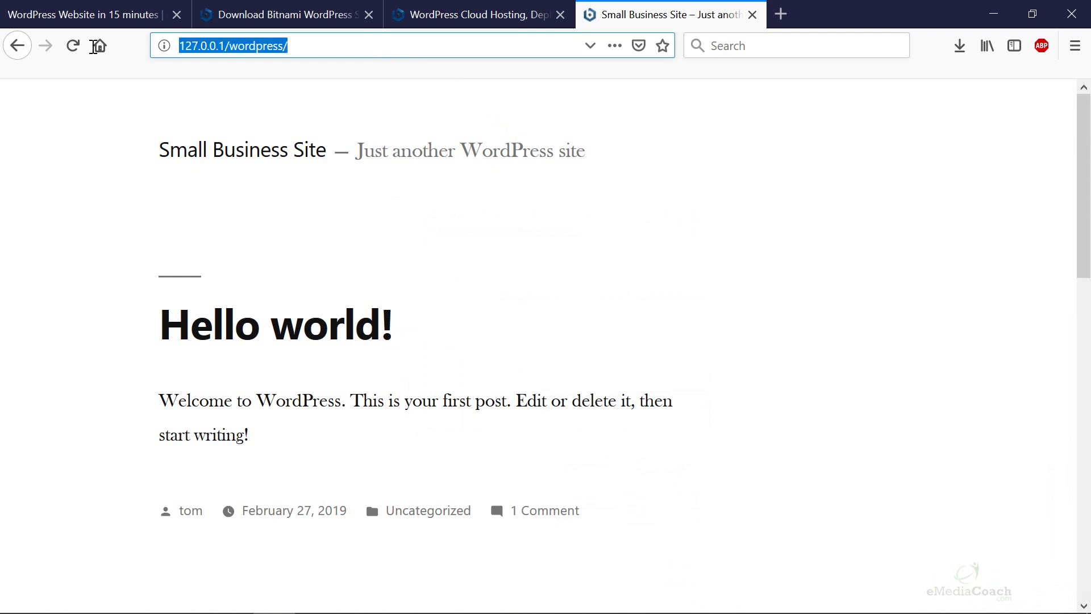
right_click(210, 44)
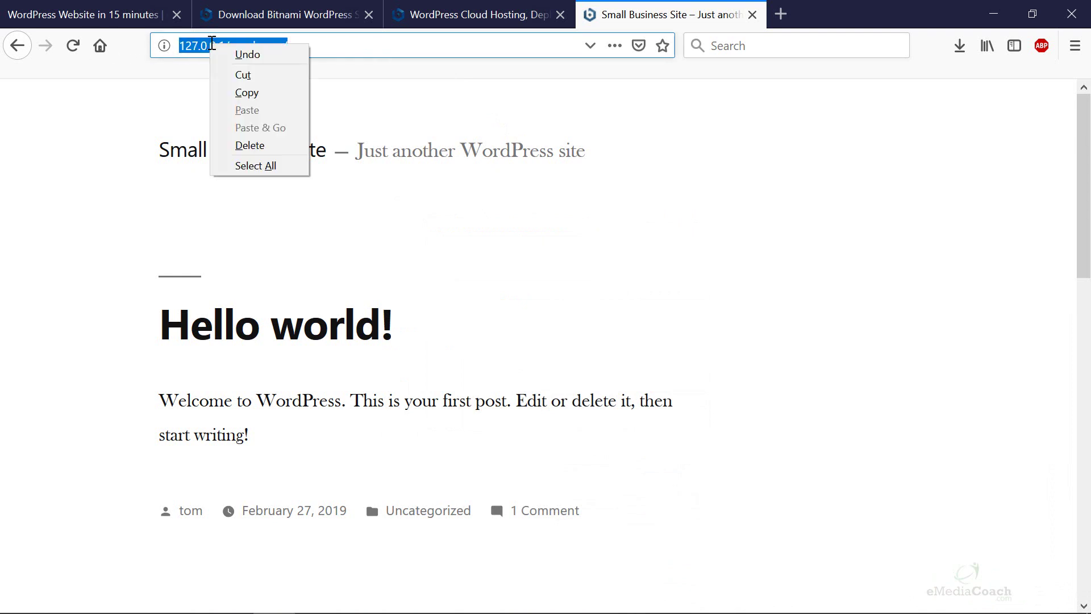
click(270, 89)
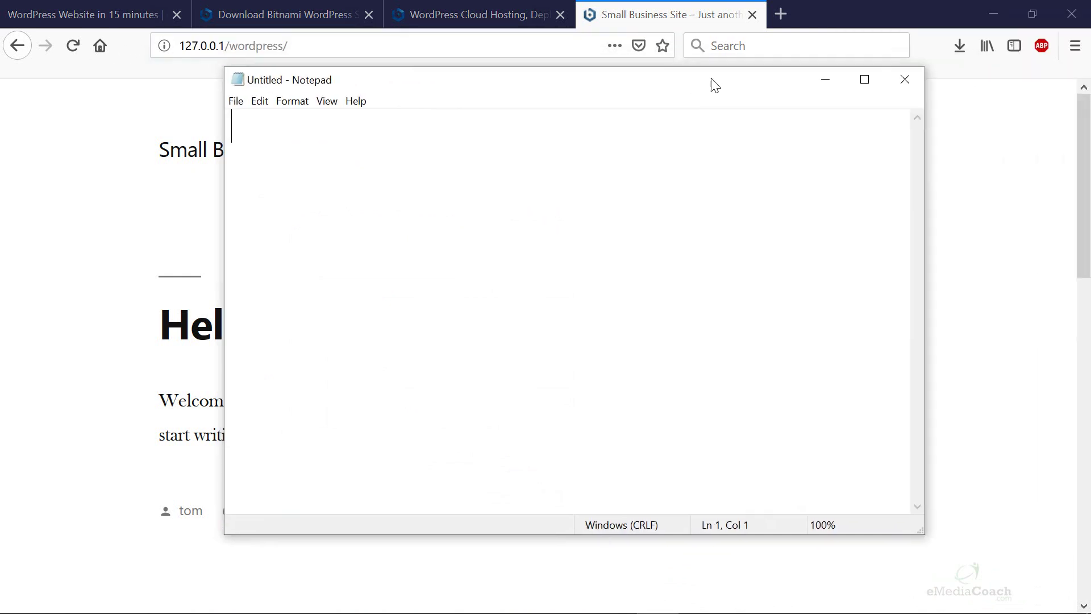
key(ctrl+v)
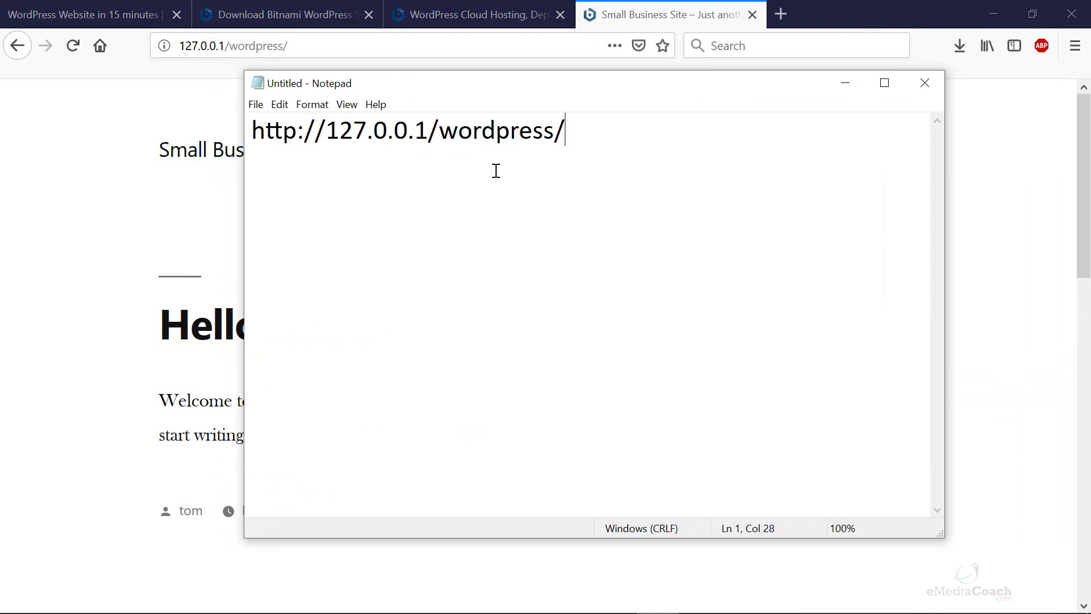
drag(581, 136, 334, 142)
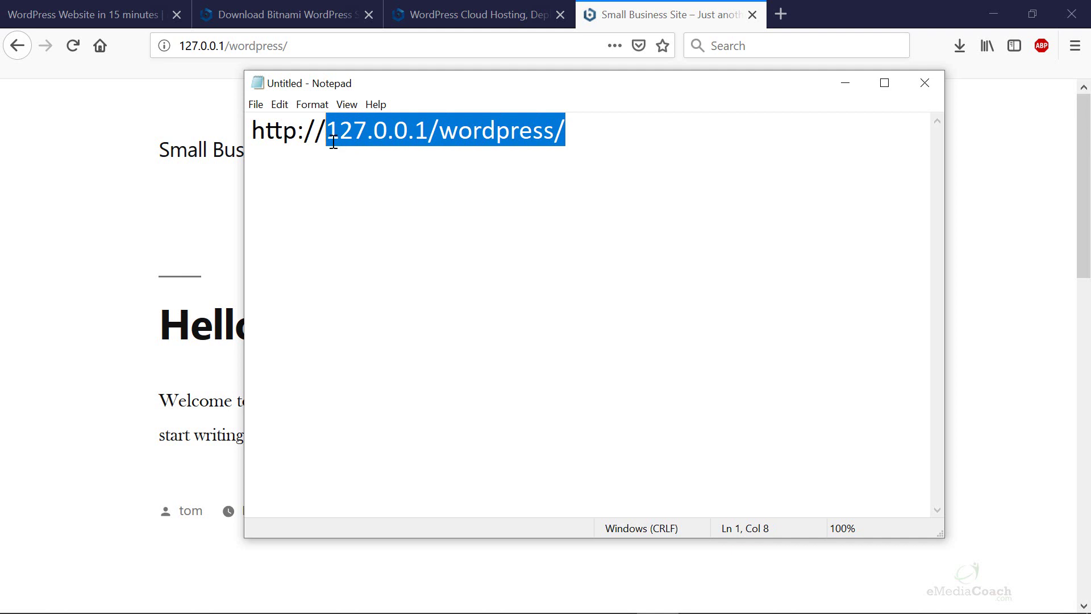
text(www.busine)
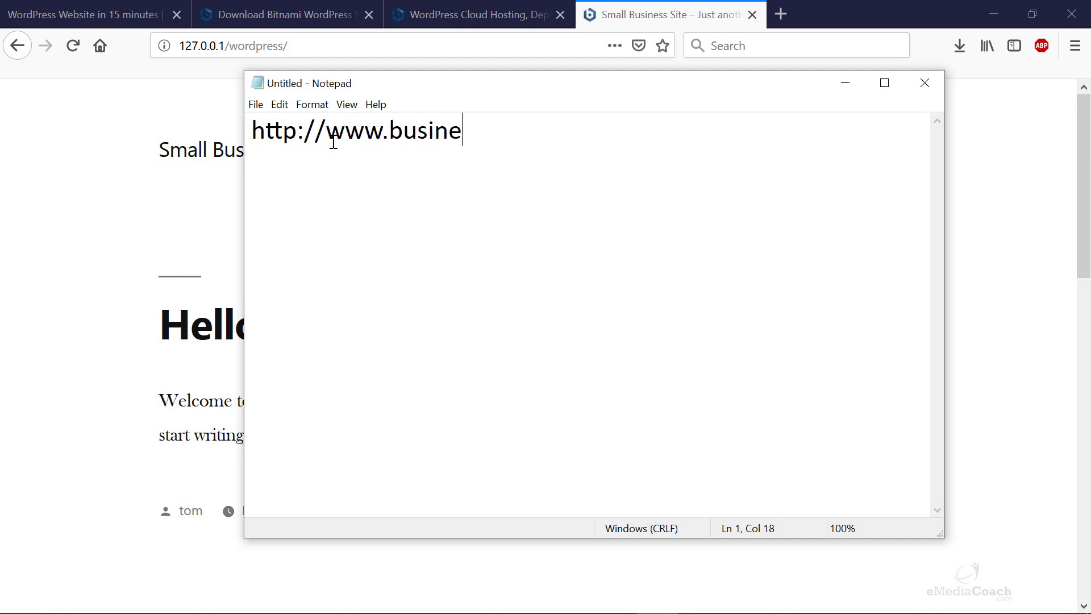
text(ss.com)
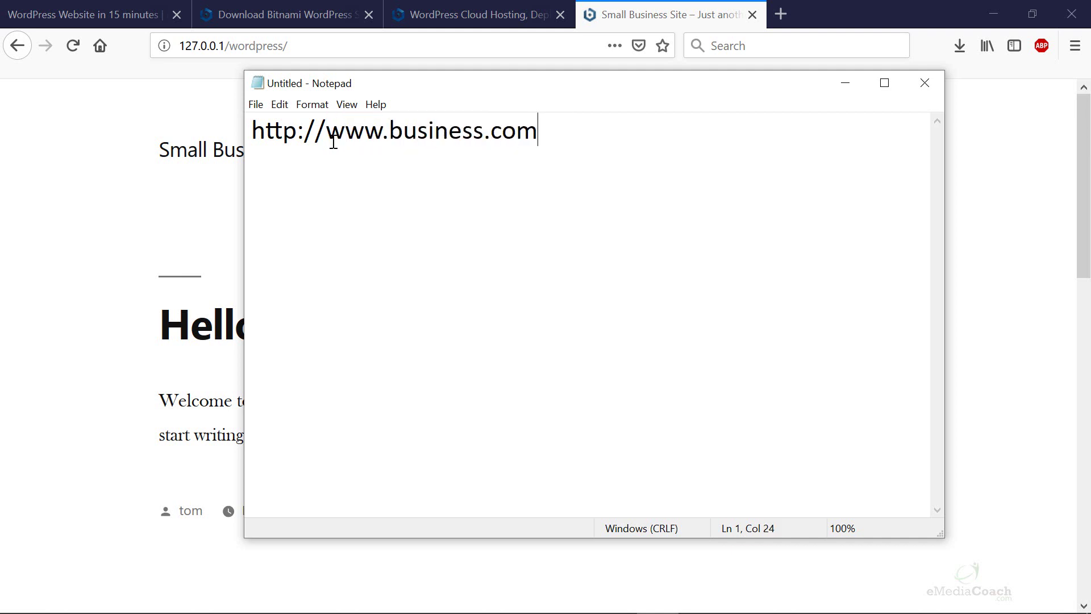
key(ctrl+z)
click(670, 171)
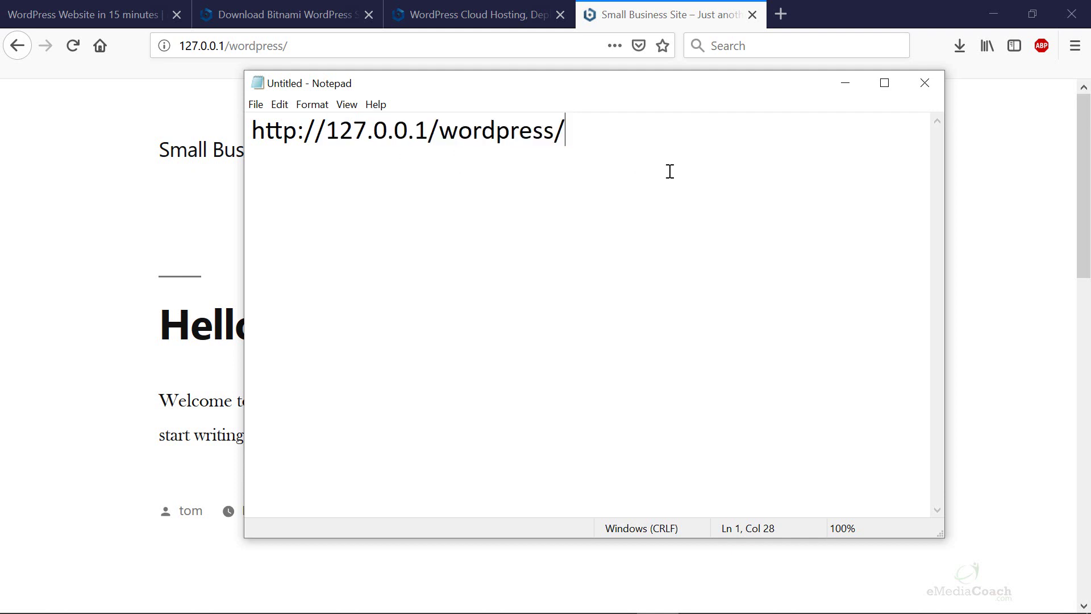
key(Return)
key(ctrl+v)
text(login)
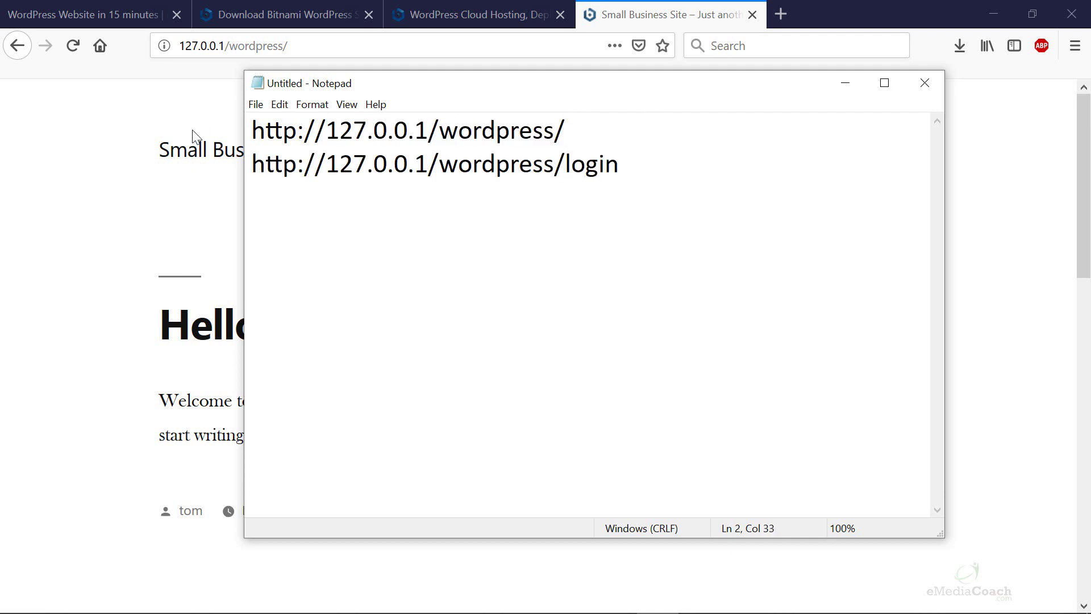
click(192, 130)
click(316, 46)
Log in as admin at 127.0.0.1/wordpress/login, then switch to the 5 Simple Steps tab.
click(348, 46)
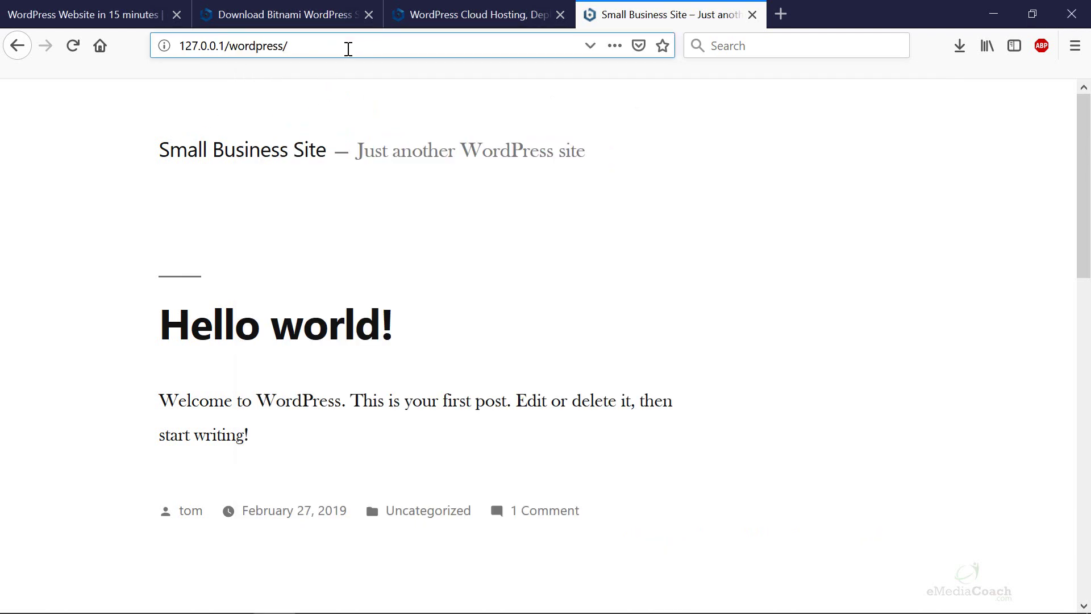
text(login)
key(Return)
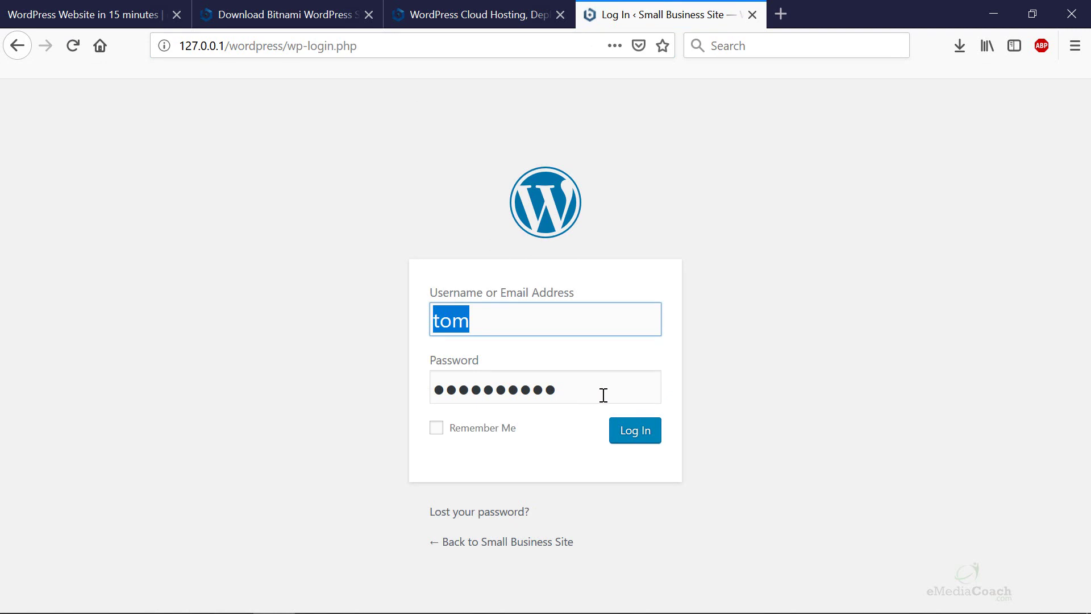
key(Tab)
text(**********)
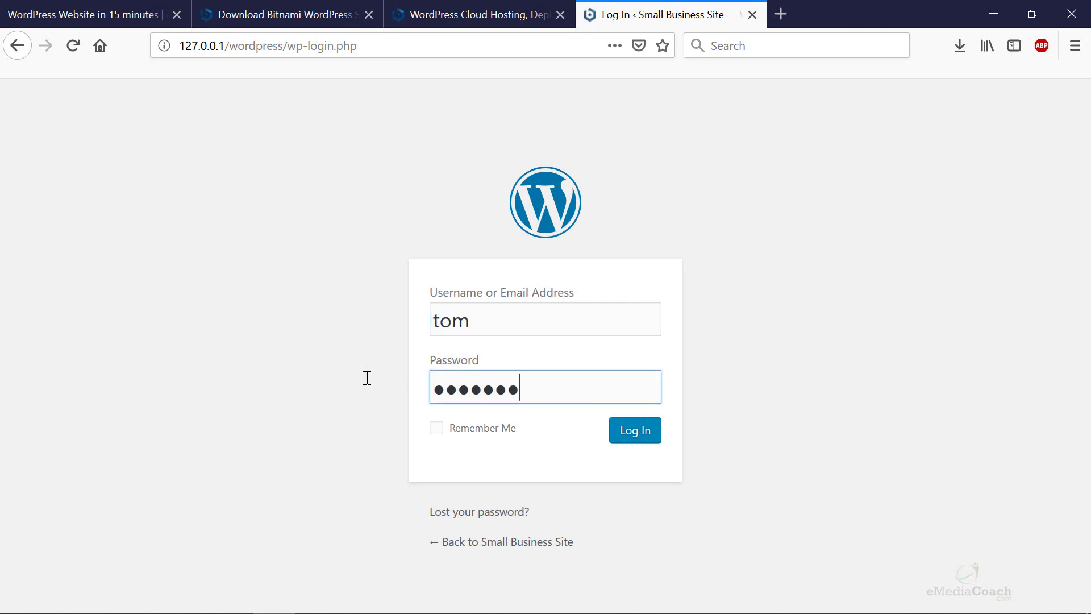
key(Return)
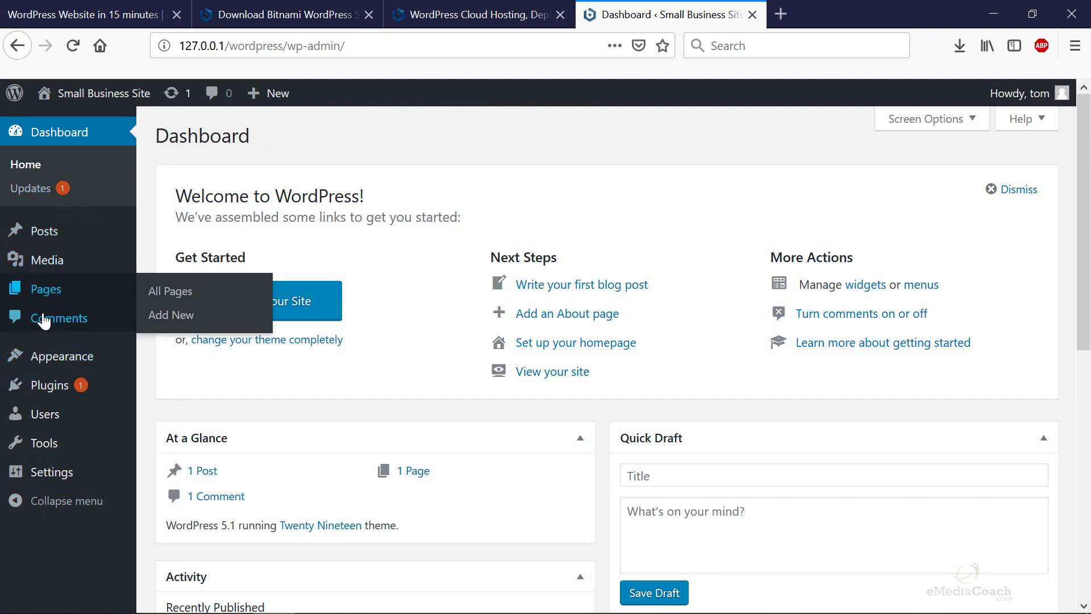
mouse_move(53, 421)
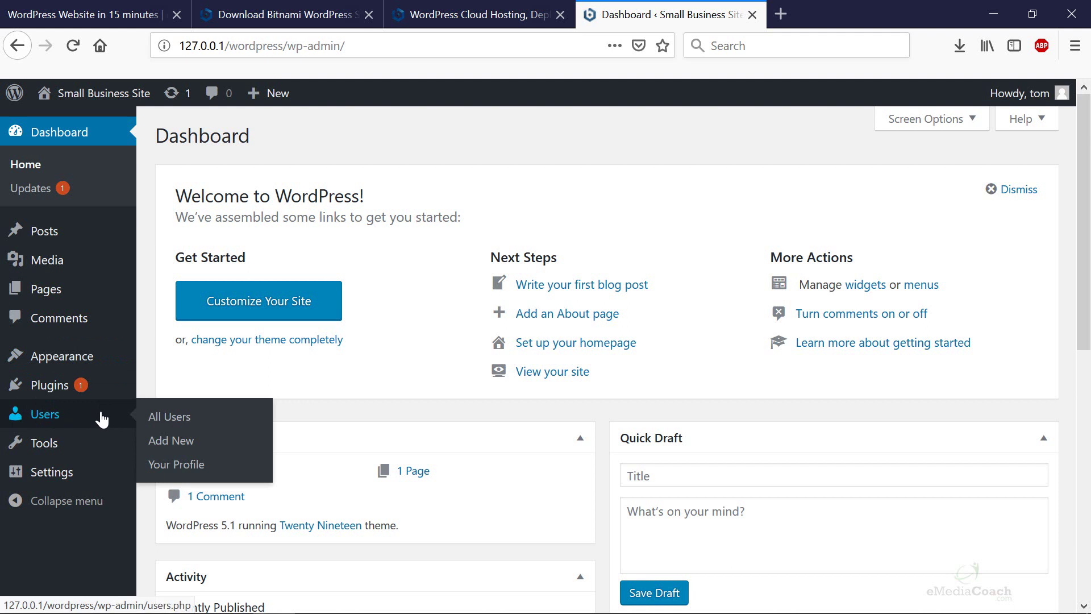
click(86, 23)
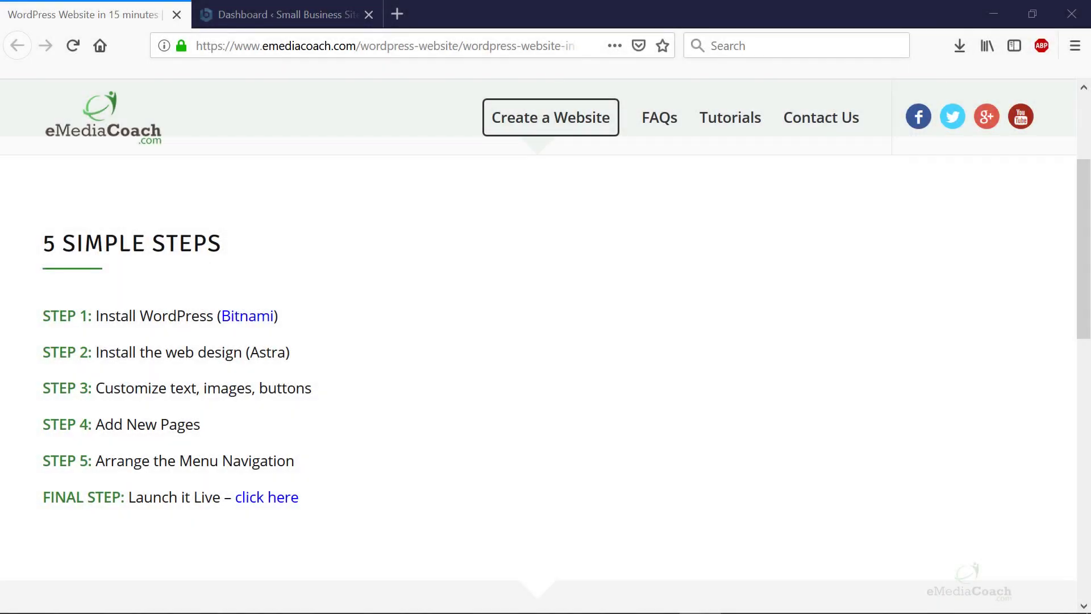
Review the guide's Astra STEP 2 beside the saved login notes, then return to the Dashboard.
drag(287, 352, 142, 351)
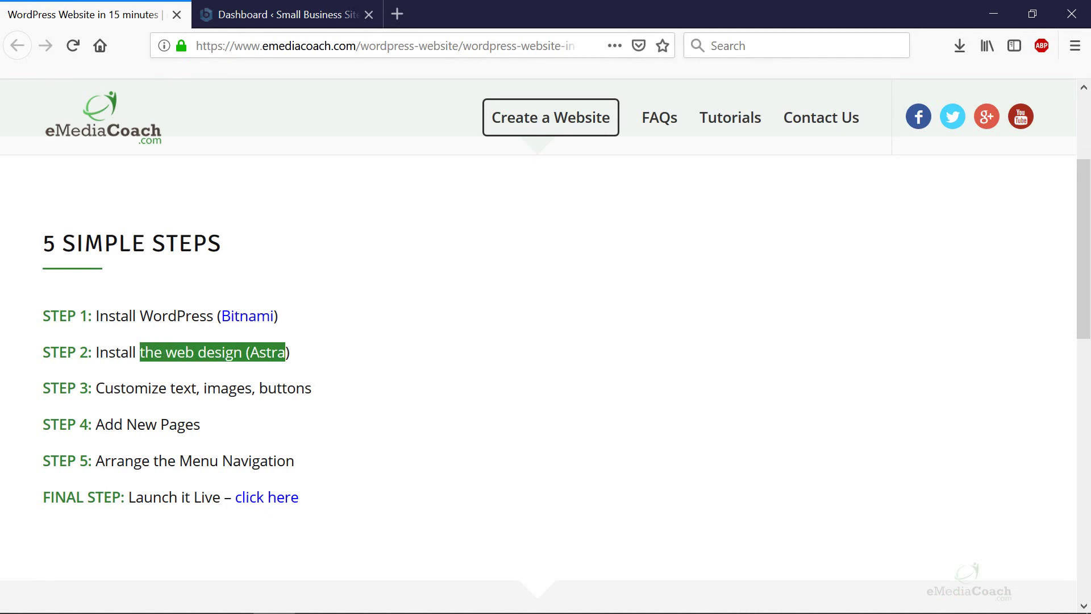
drag(1088, 46, 579, 86)
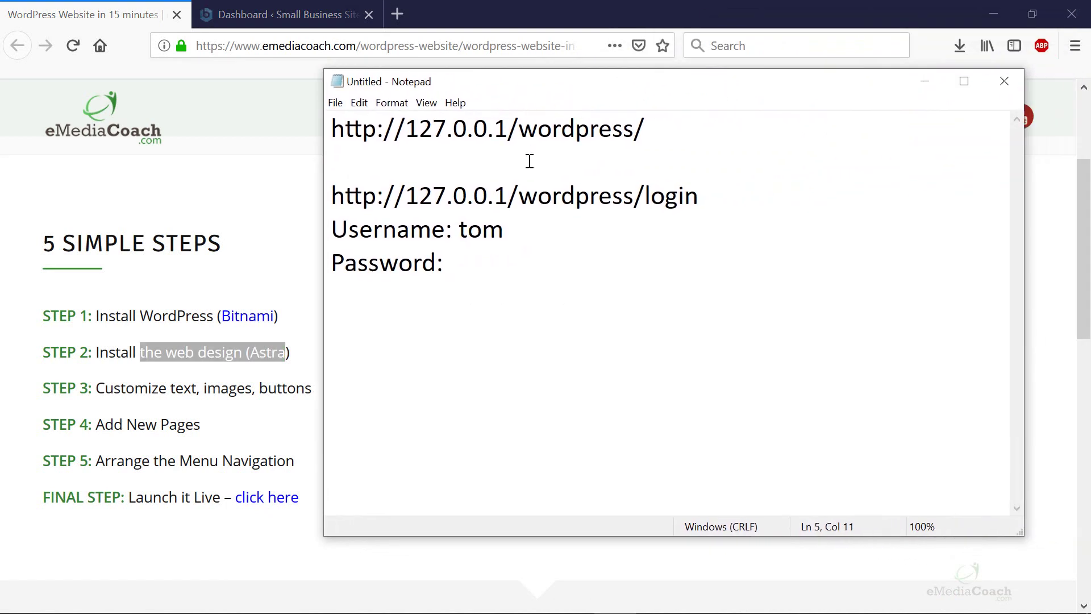
drag(635, 193, 327, 195)
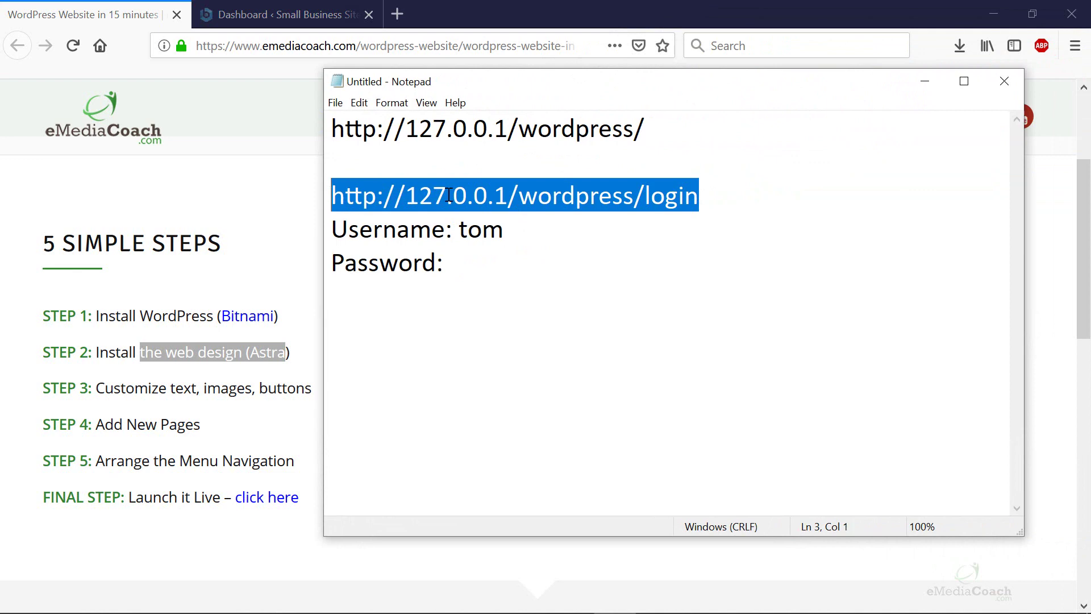
click(526, 231)
click(462, 260)
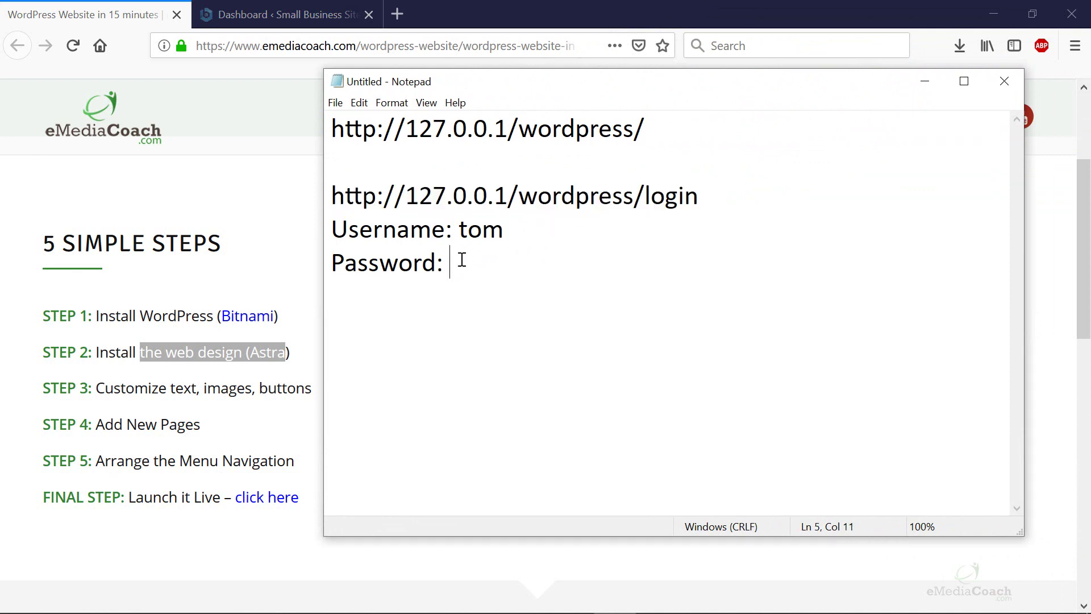
click(279, 14)
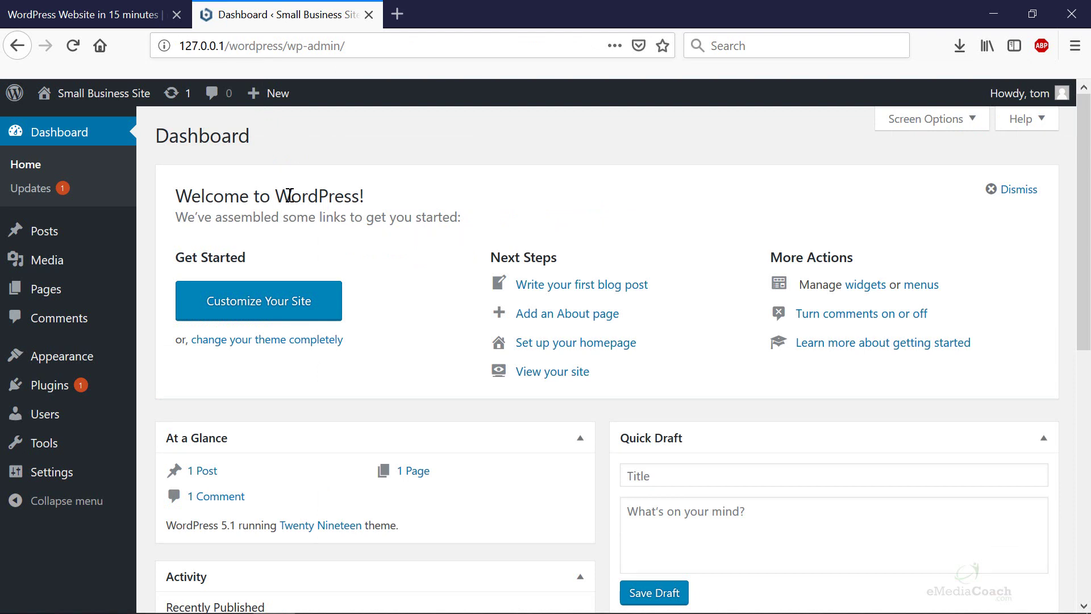
Search Appearance > Themes > Add New for 'Astra' and install the Astra theme.
mouse_move(91, 369)
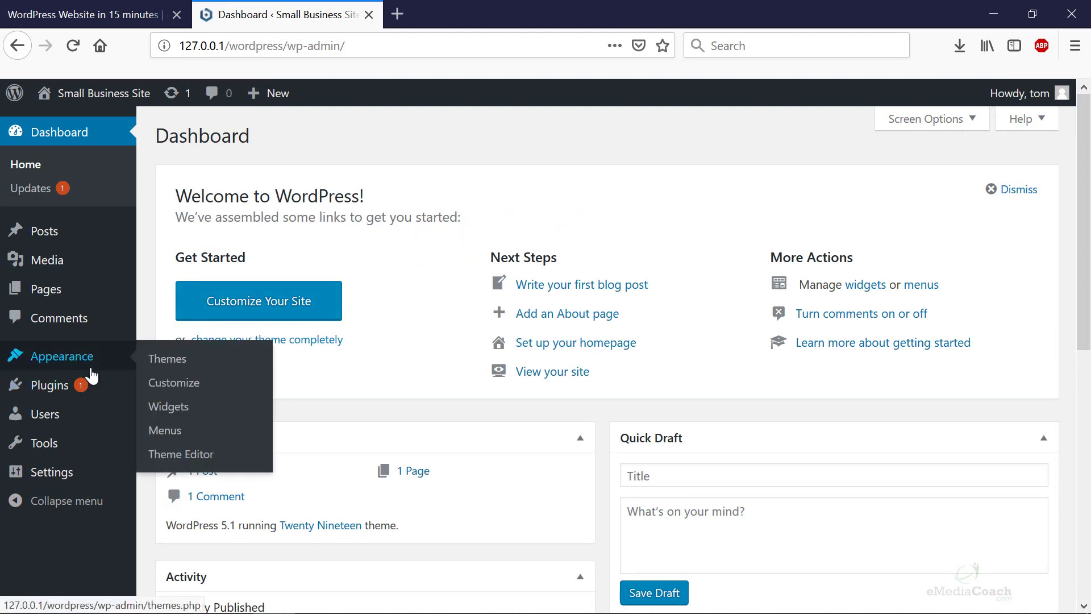
click(205, 362)
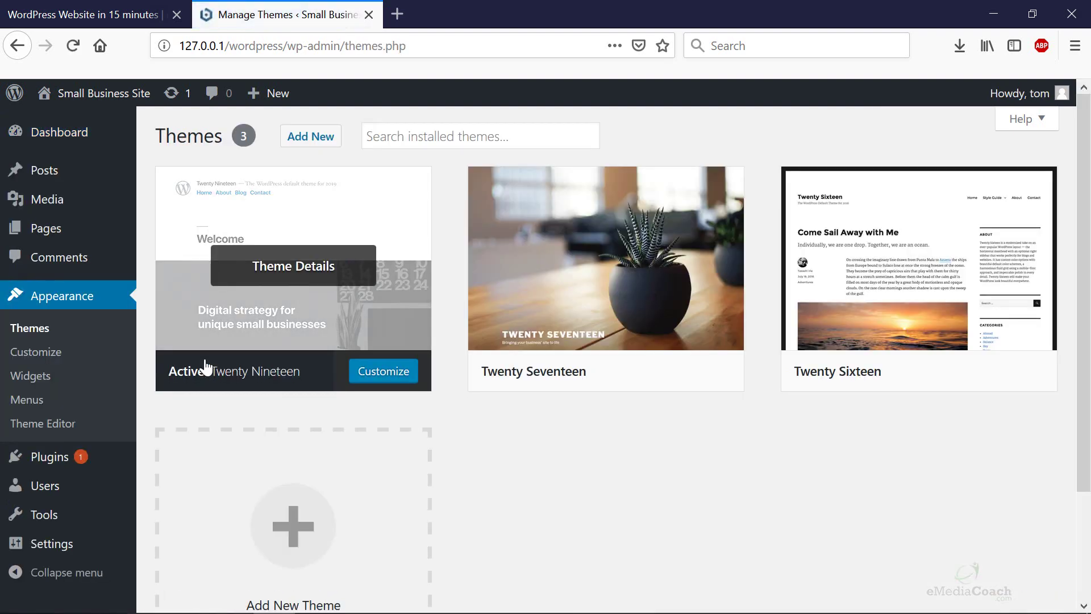
click(312, 145)
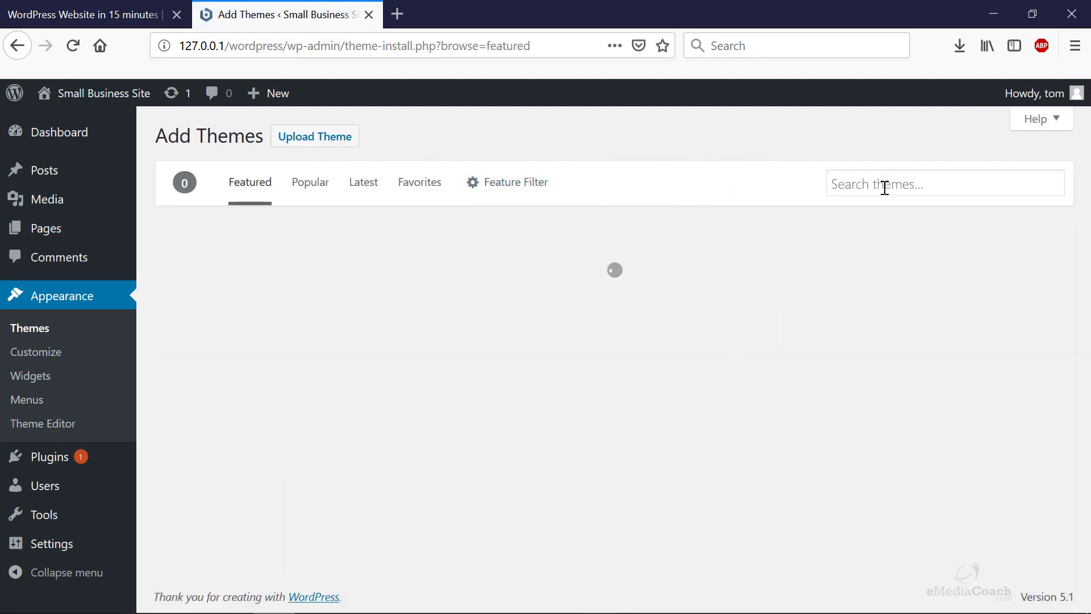
click(885, 189)
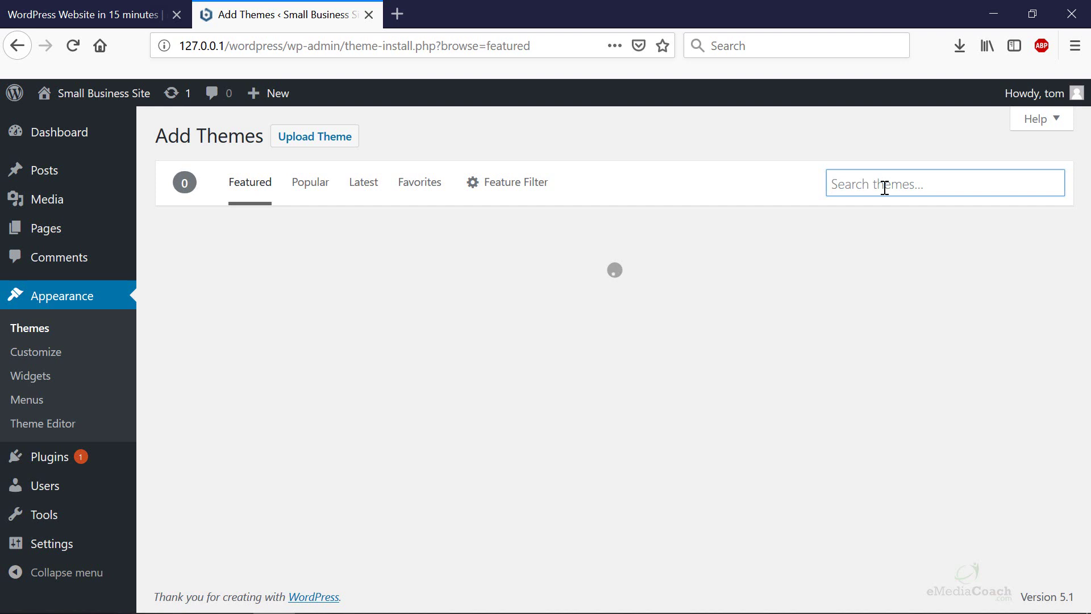
text(Astra)
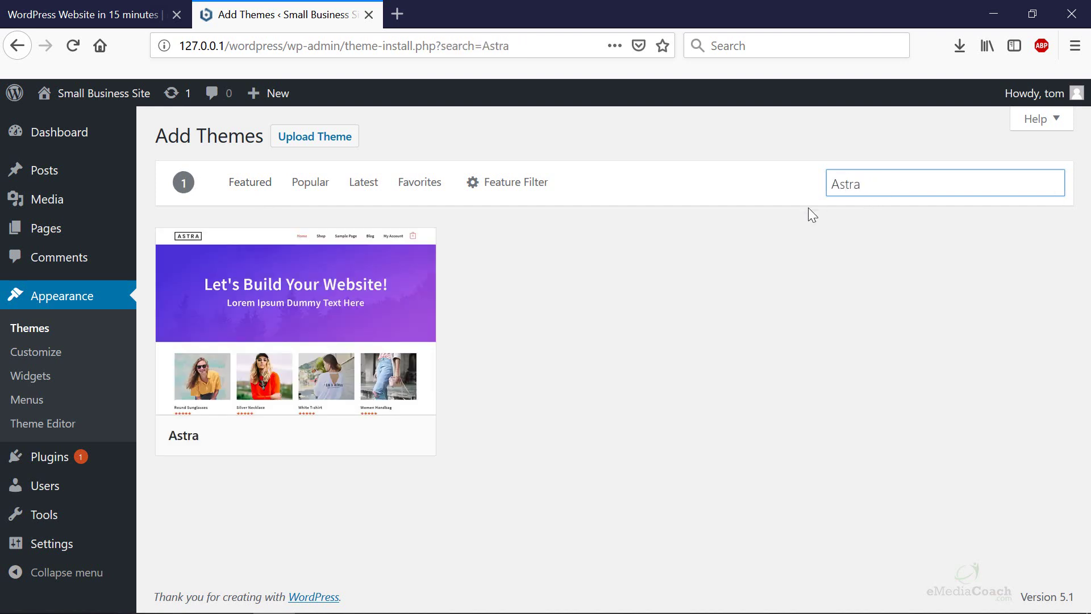
mouse_move(288, 324)
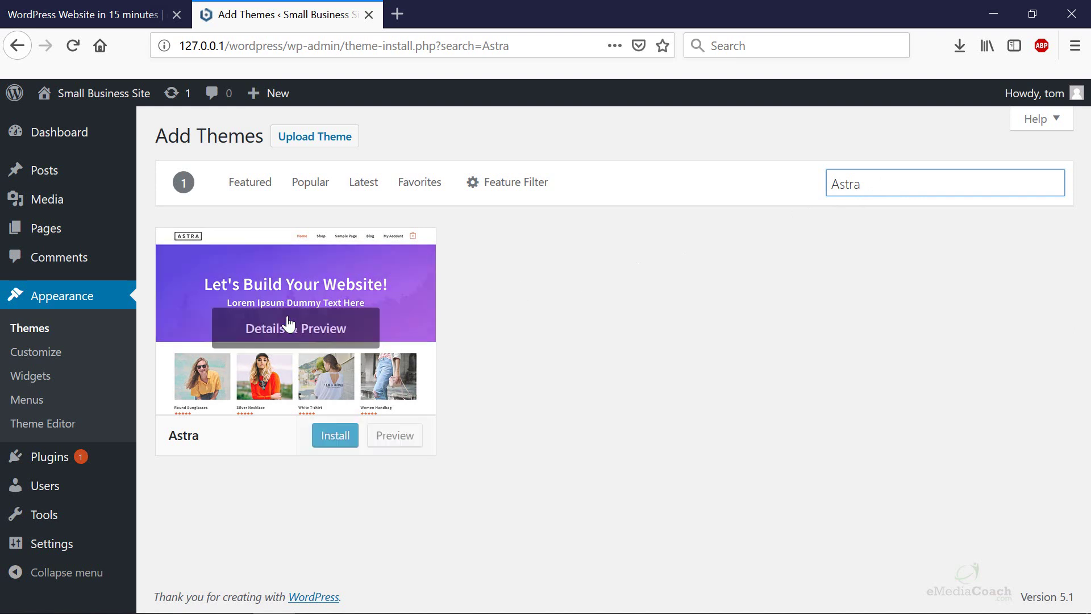
click(325, 438)
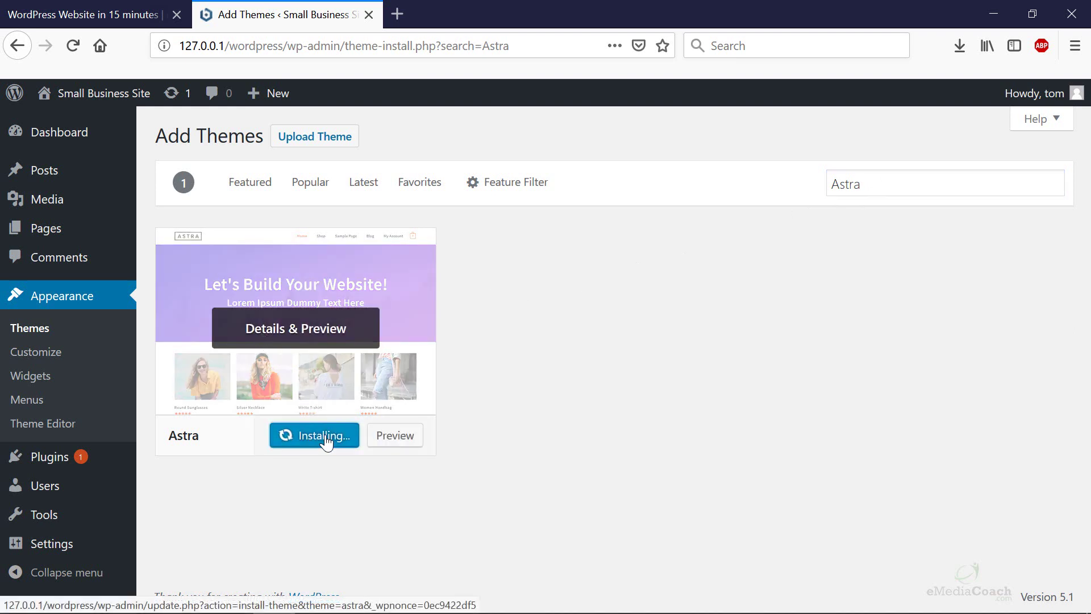
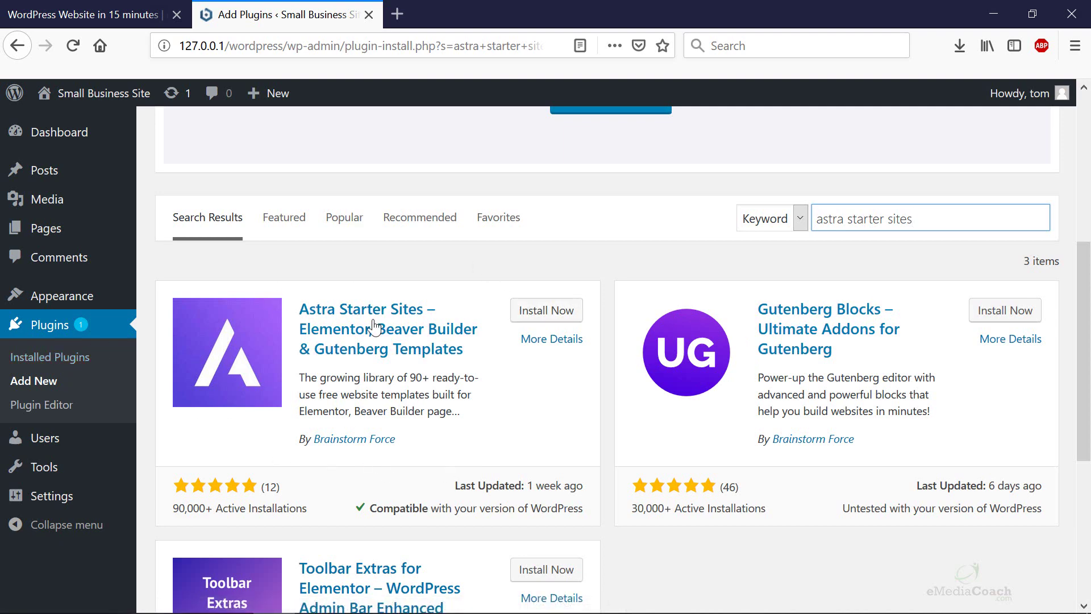
Install the Astra Starter Sites plugin and activate it.
click(543, 319)
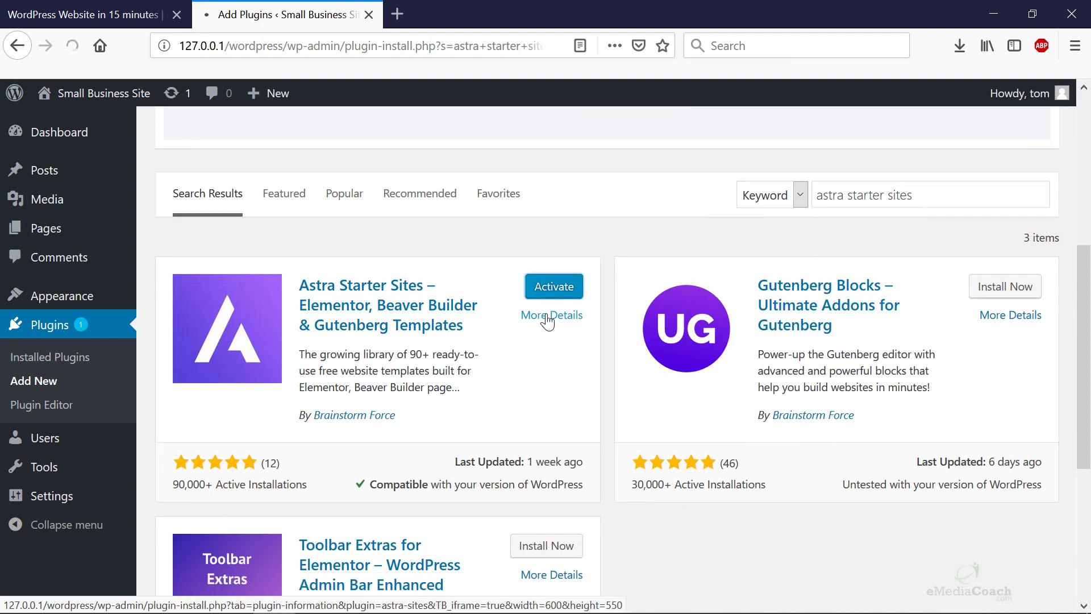
click(577, 298)
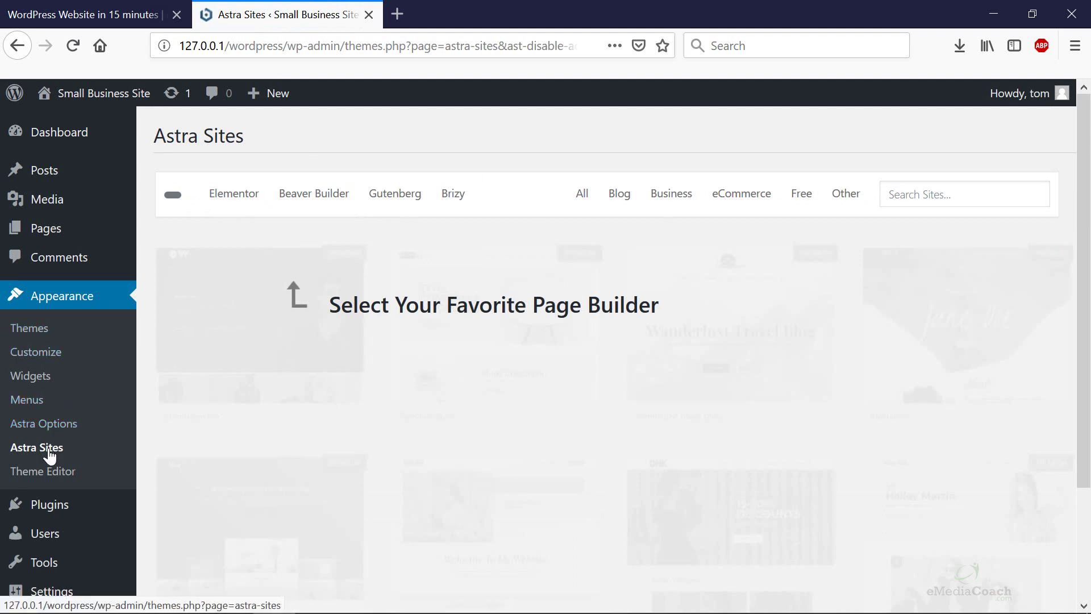
Filter starter sites to Elementor and preview the Barber Shop design.
click(250, 203)
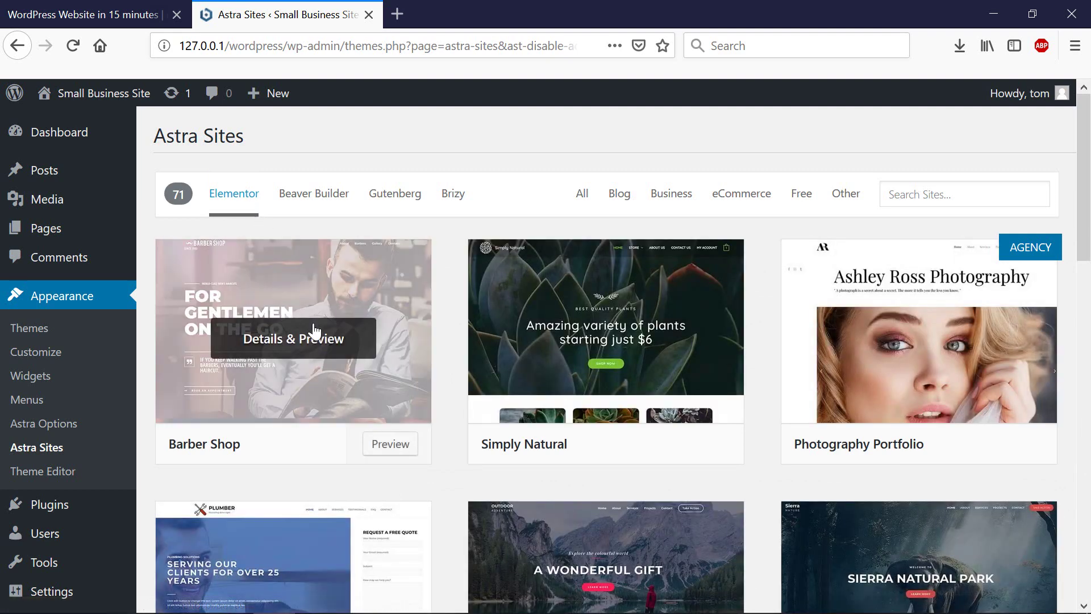
click(307, 343)
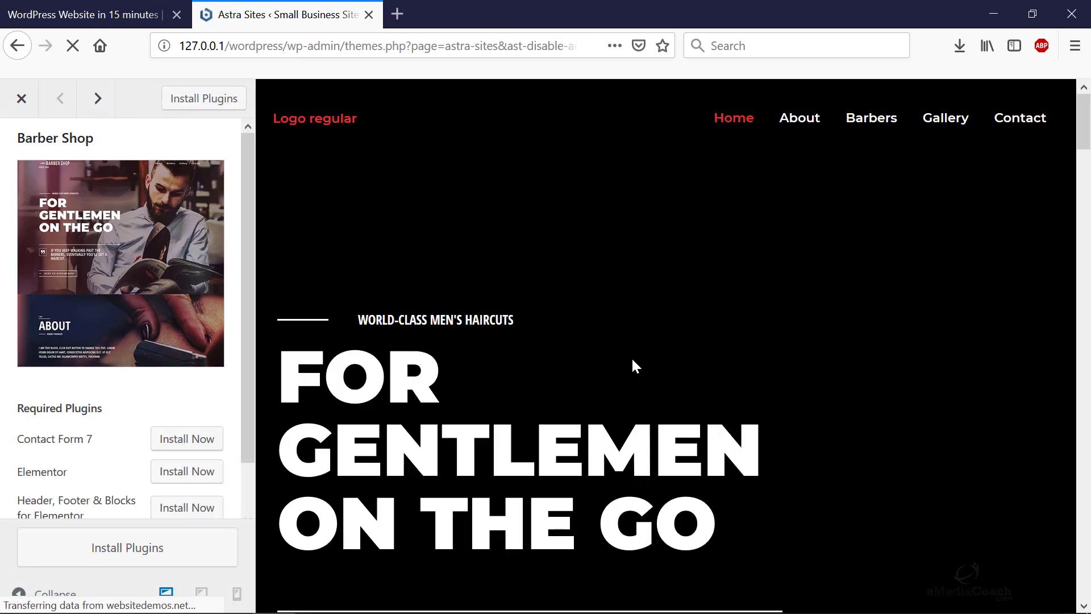
scroll(741, 333, down, 5)
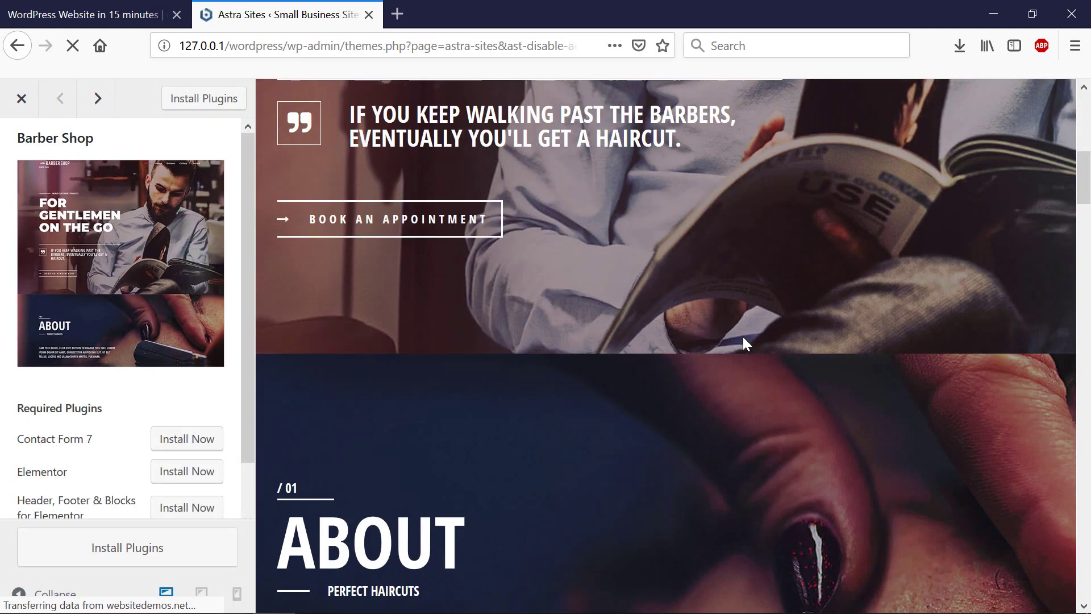
scroll(742, 337, down, 10)
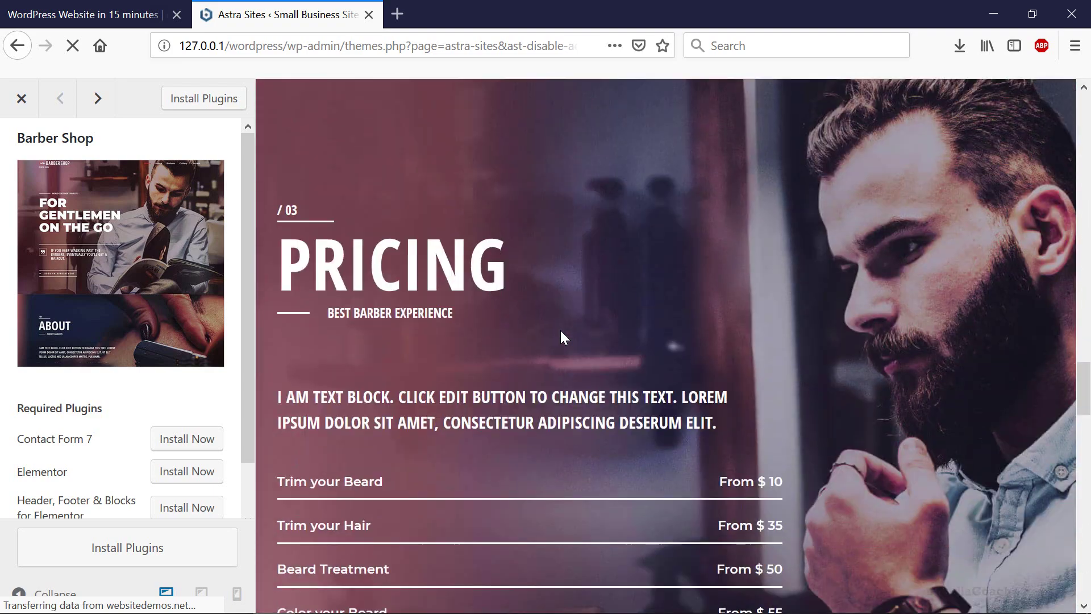
scroll(561, 332, down, 5)
click(21, 99)
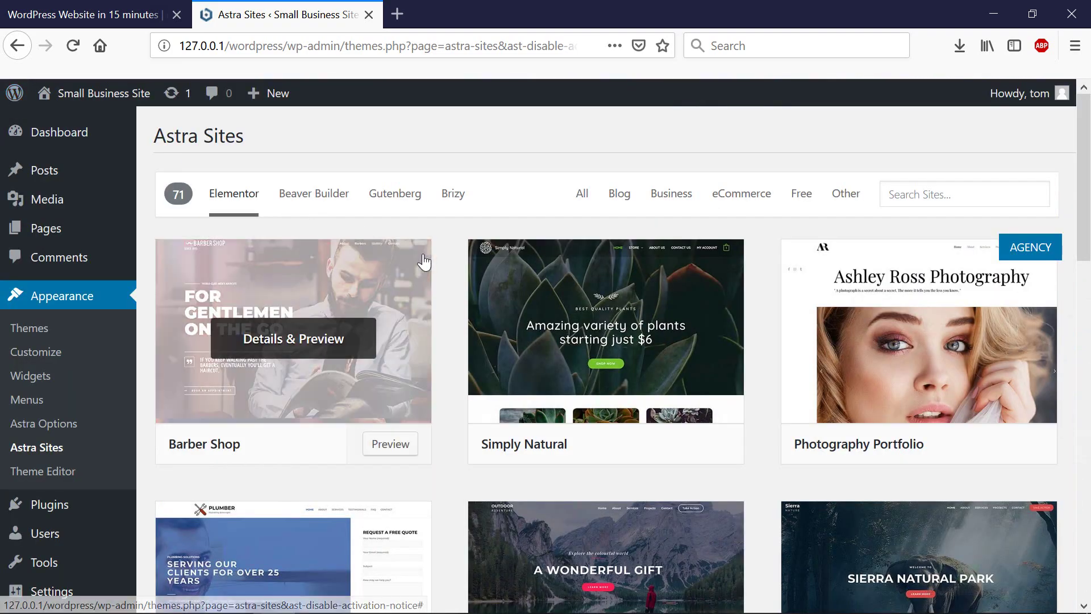
Find and preview the Plumber starter site, then close its preview.
scroll(586, 320, down, 3)
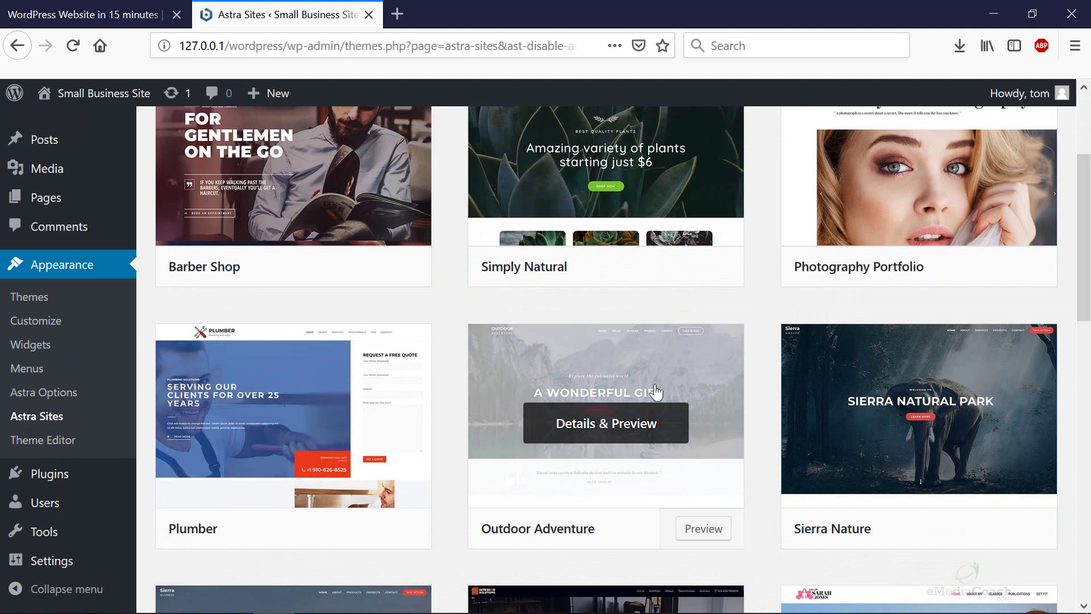
scroll(655, 392, down, 10)
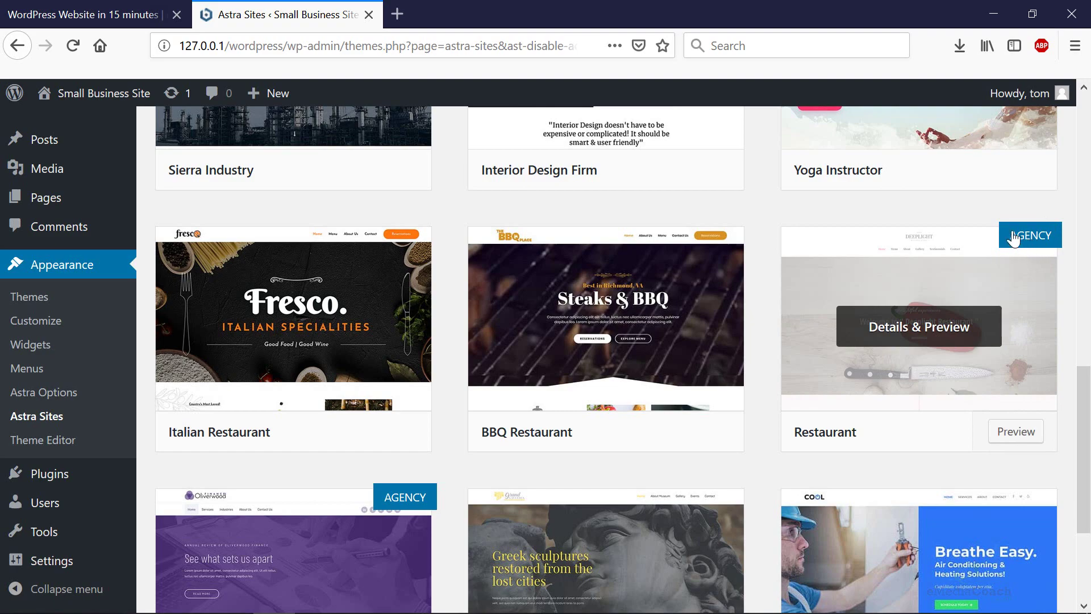
scroll(362, 330, down, 3)
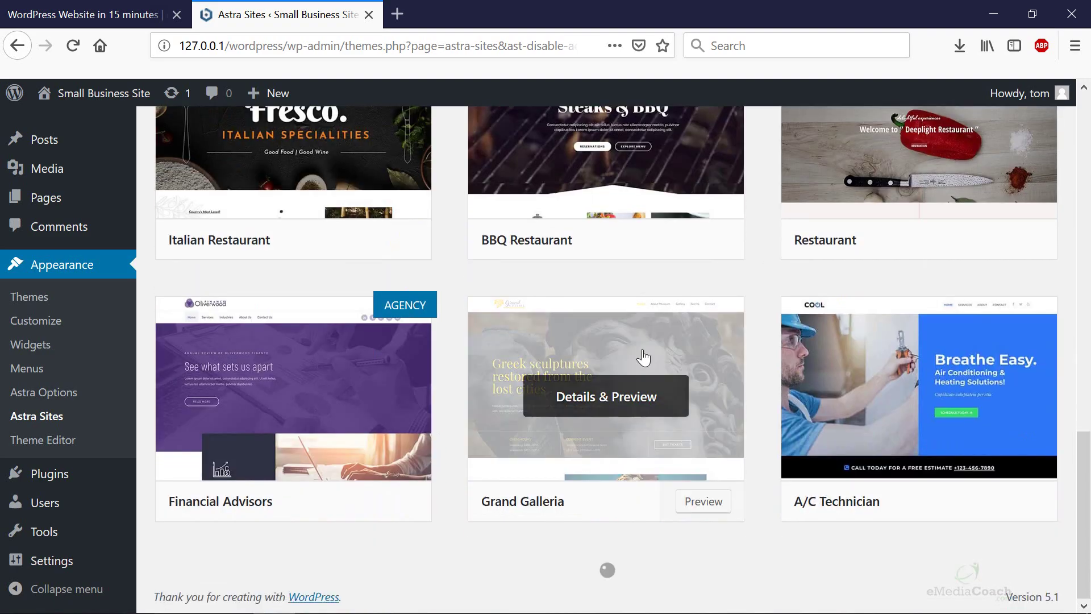
scroll(405, 467, up, 8)
scroll(405, 467, up, 9)
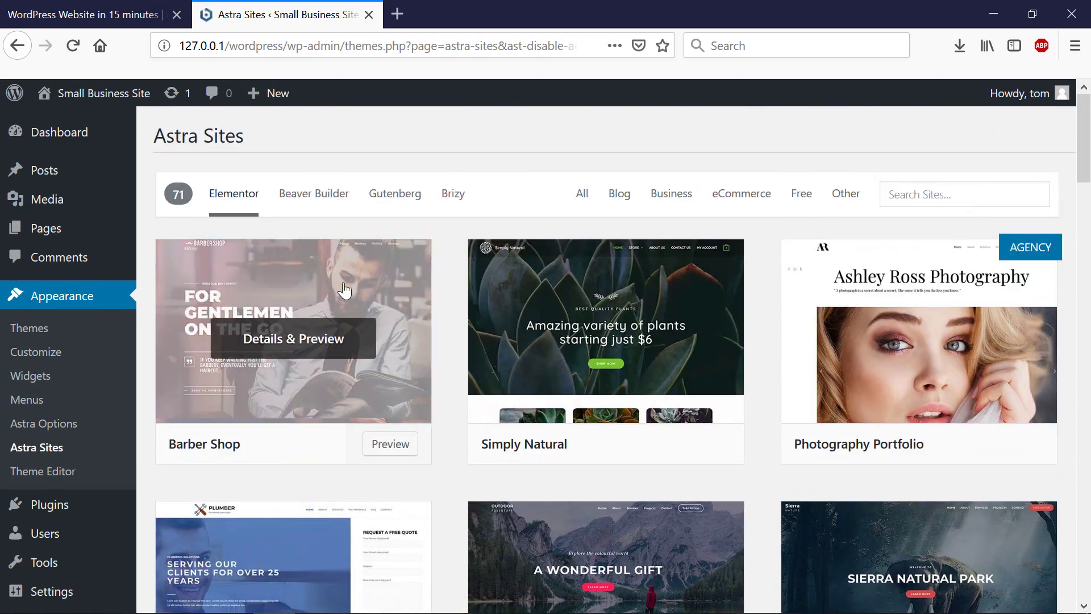
scroll(334, 328, down, 6)
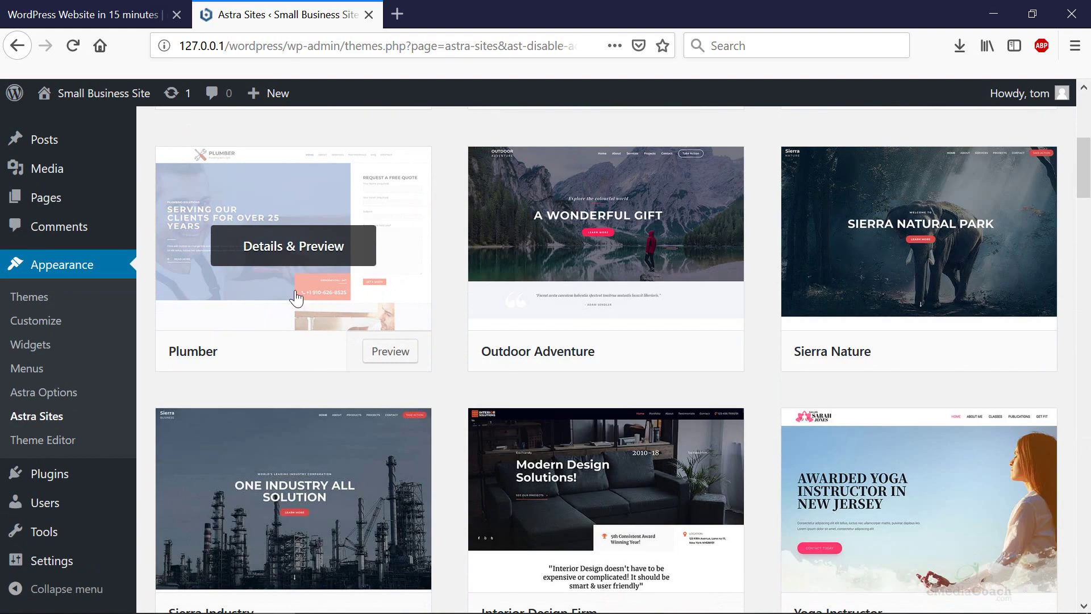
click(296, 260)
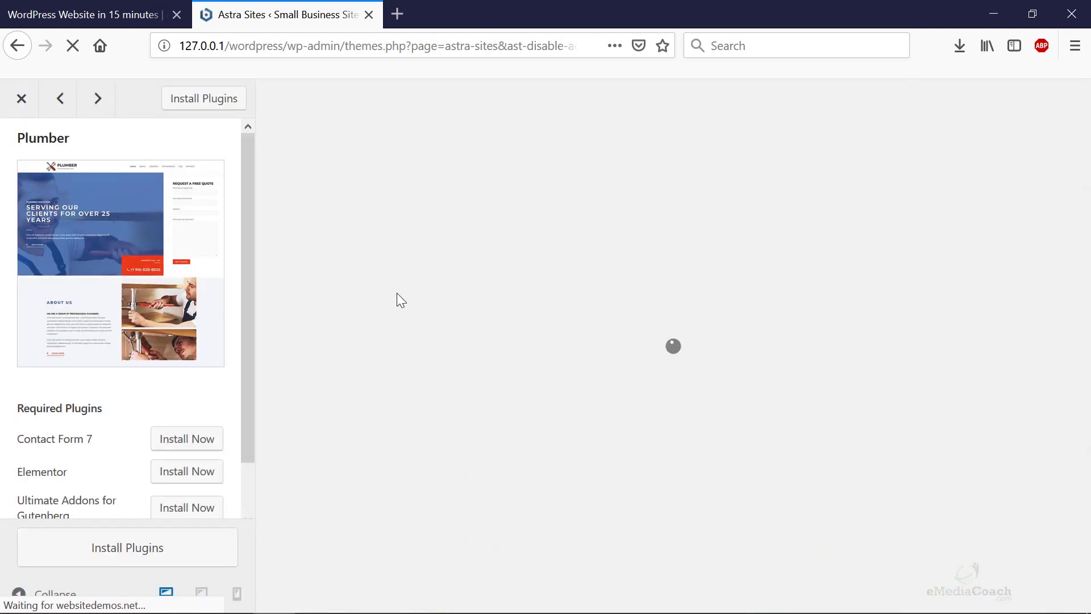
scroll(537, 337, down, 7)
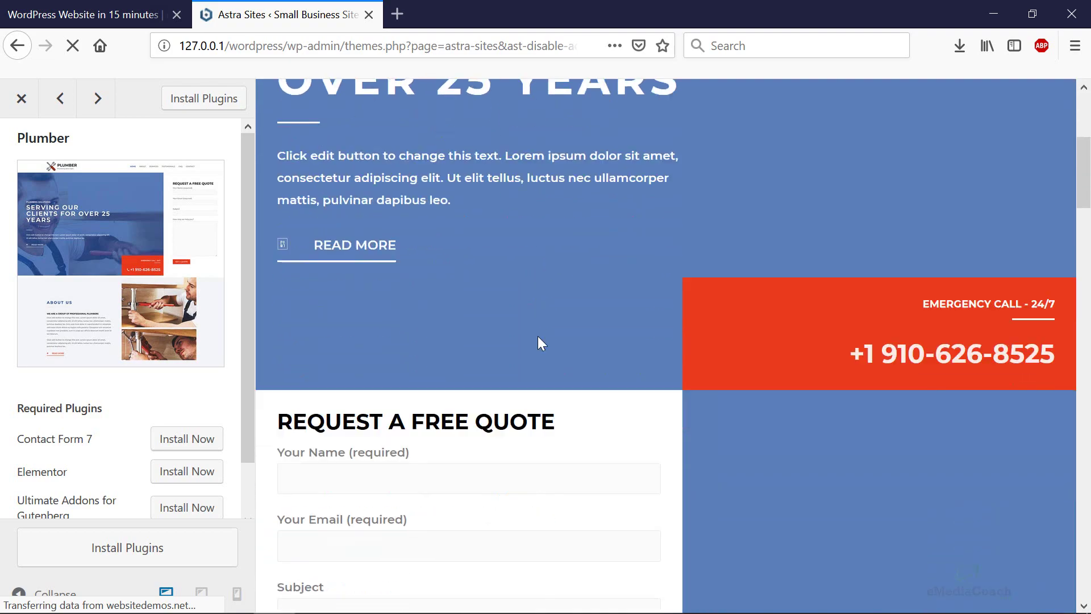
scroll(538, 336, down, 10)
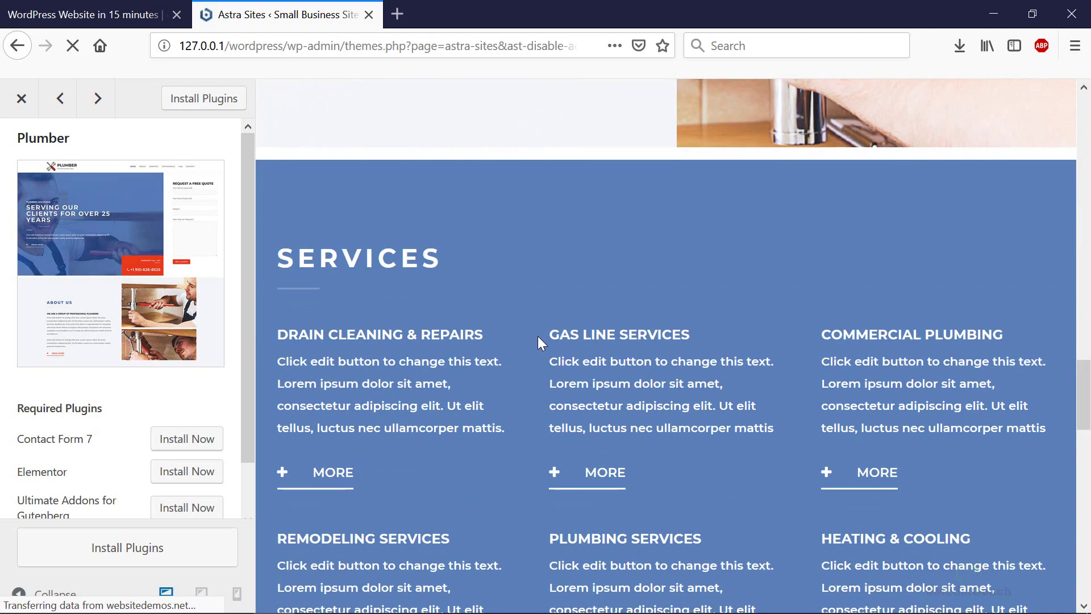
scroll(537, 335, up, 17)
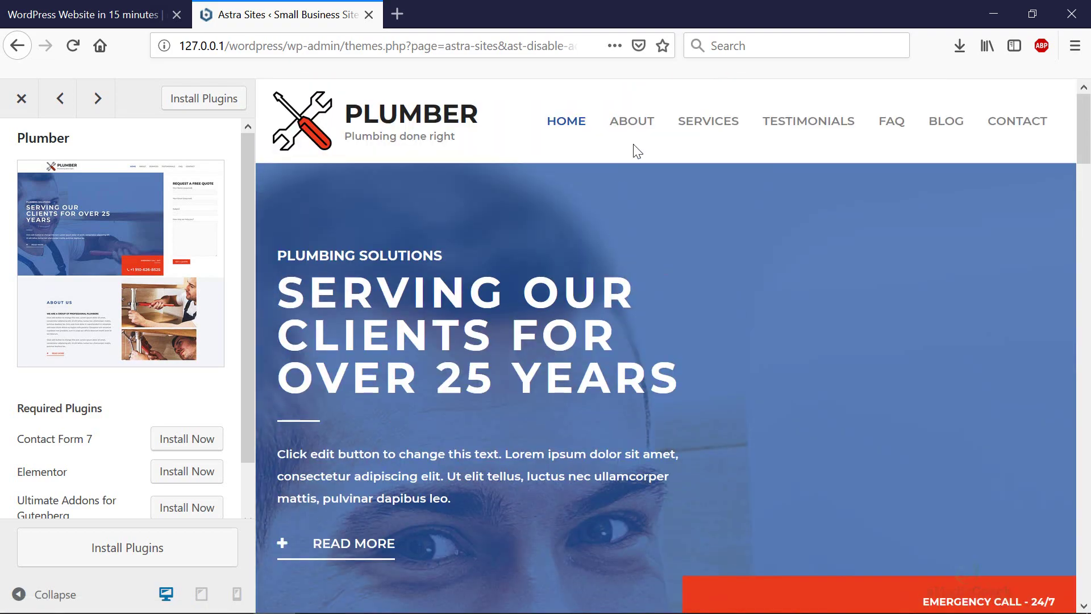
click(30, 109)
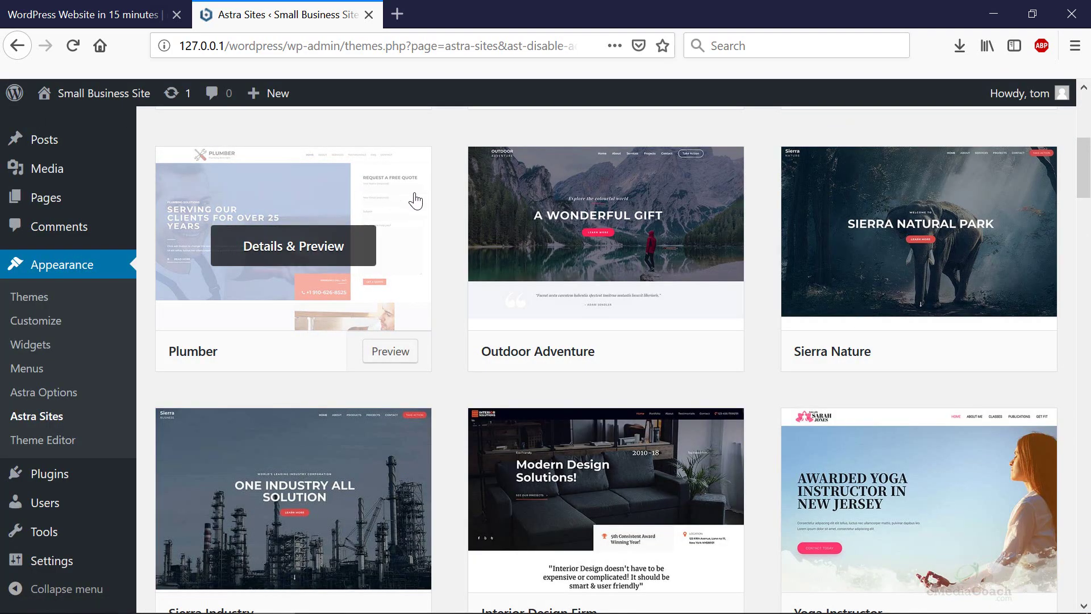
scroll(497, 216, down, 15)
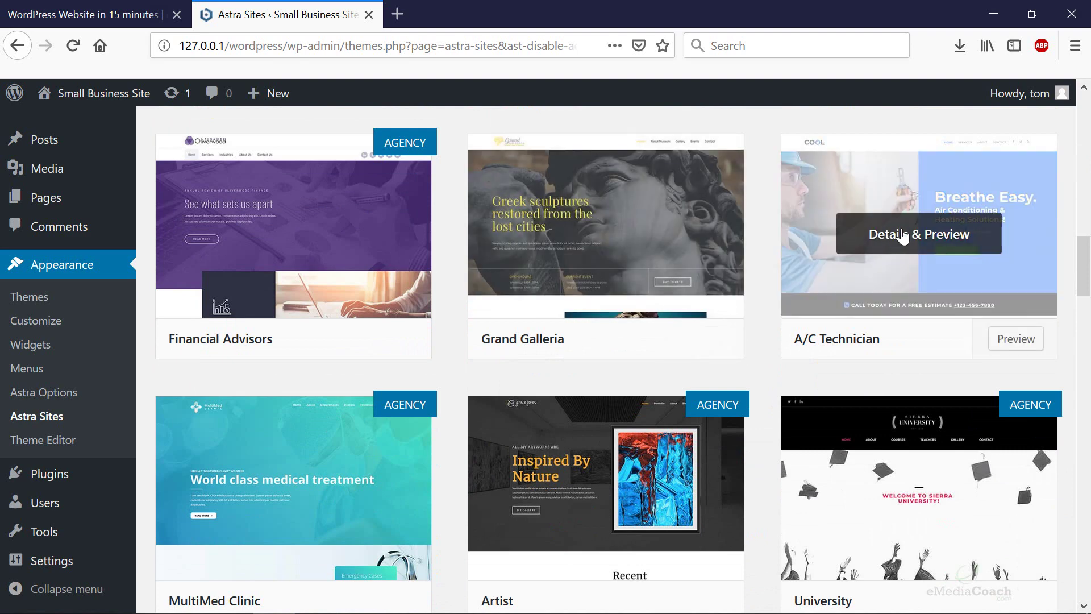
Preview A/C Technician and install its plugins: Astra Widgets, Contact Form 7, Elementor, Ultimate Addons for Gutenberg.
click(890, 235)
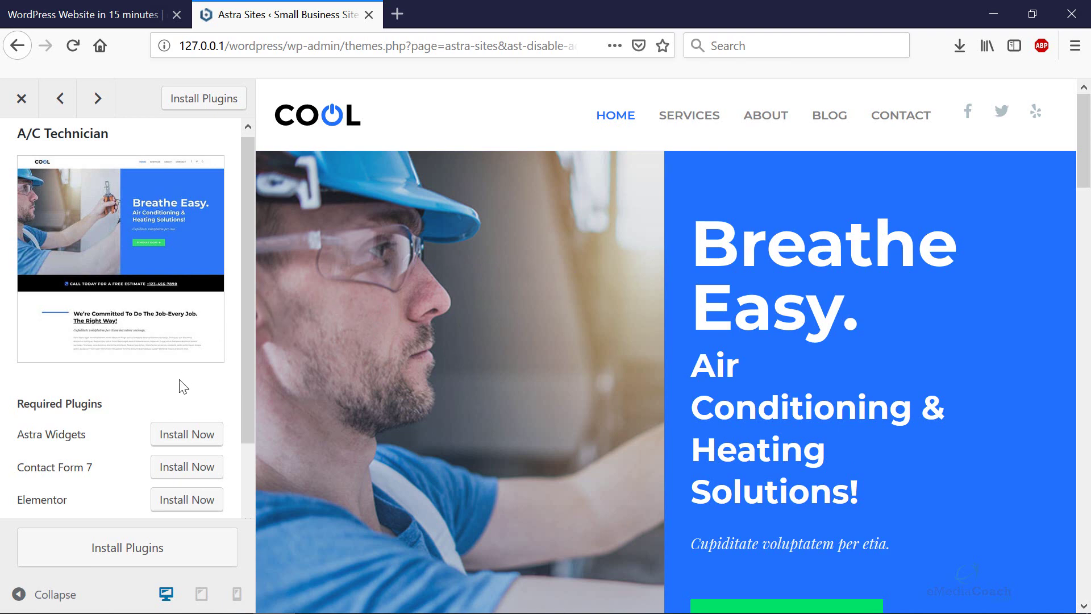
scroll(178, 383, down, 3)
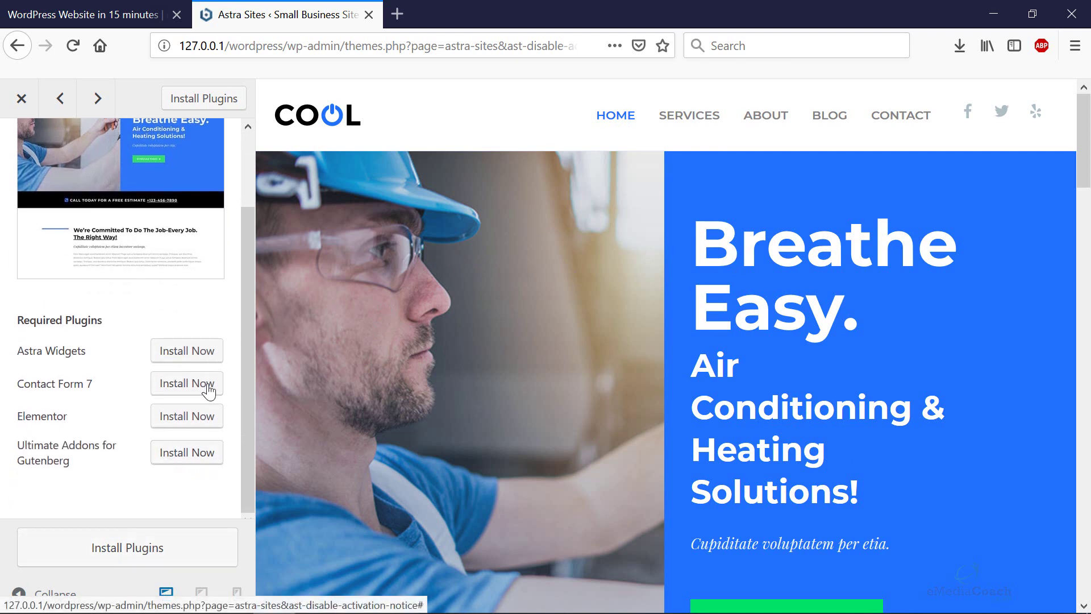
click(123, 551)
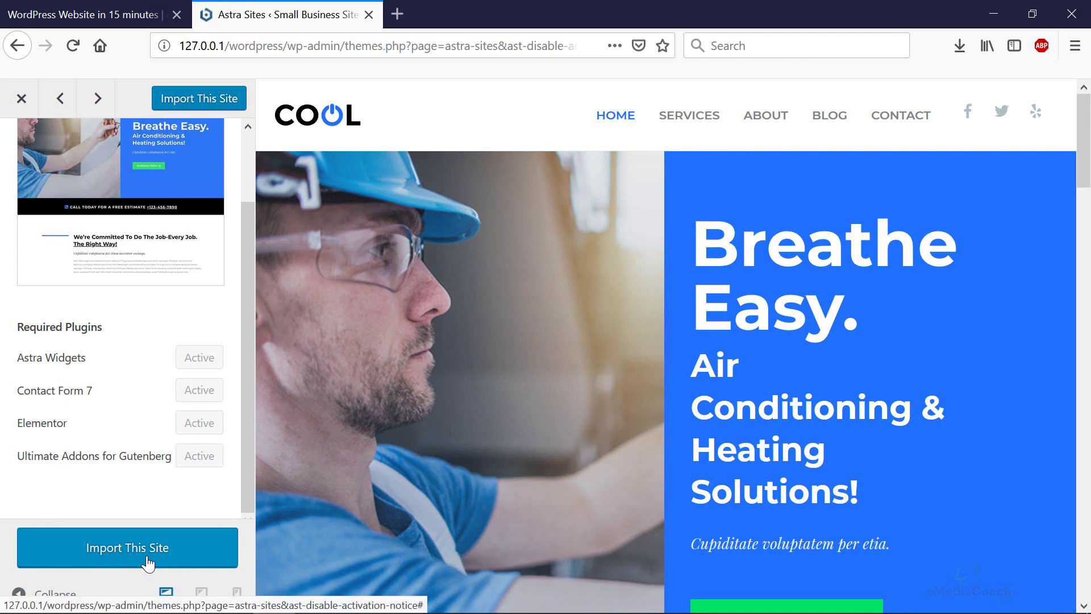
Import the A/C Technician site, confirm the import, and view the finished site.
click(149, 564)
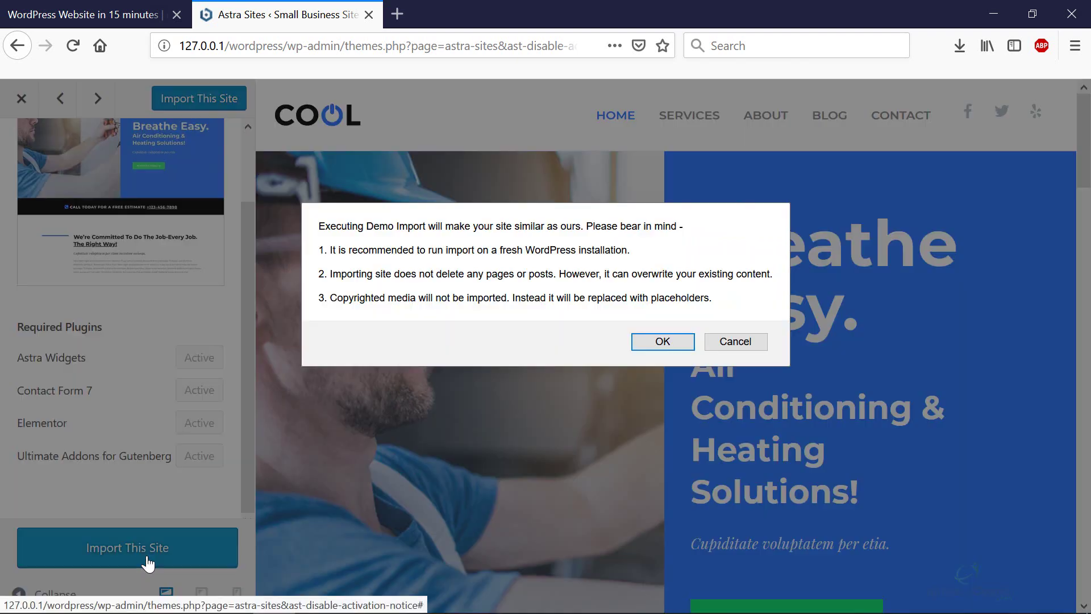
click(685, 346)
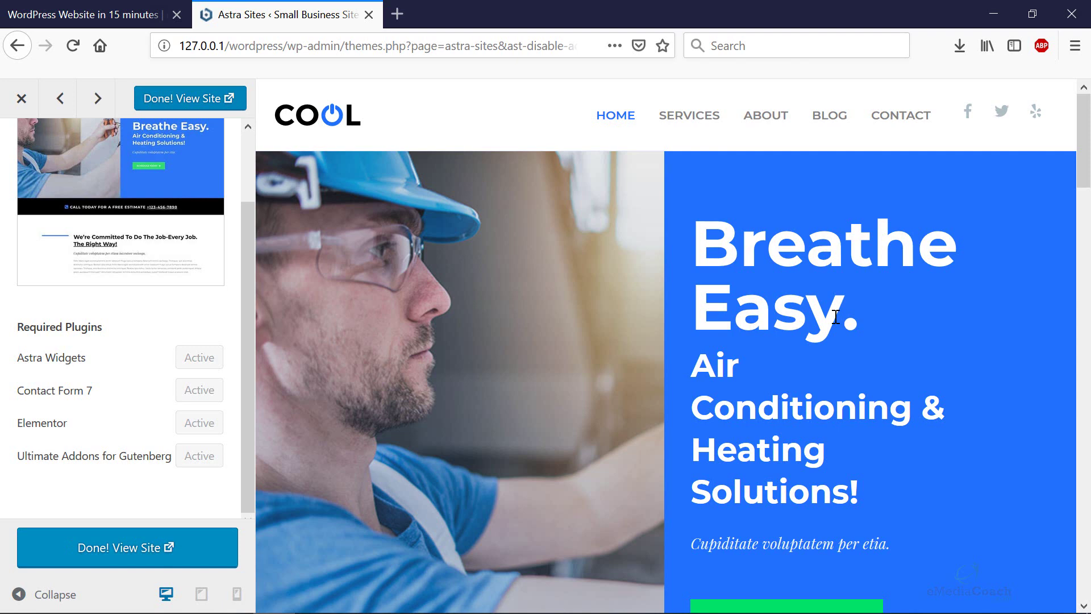
click(142, 550)
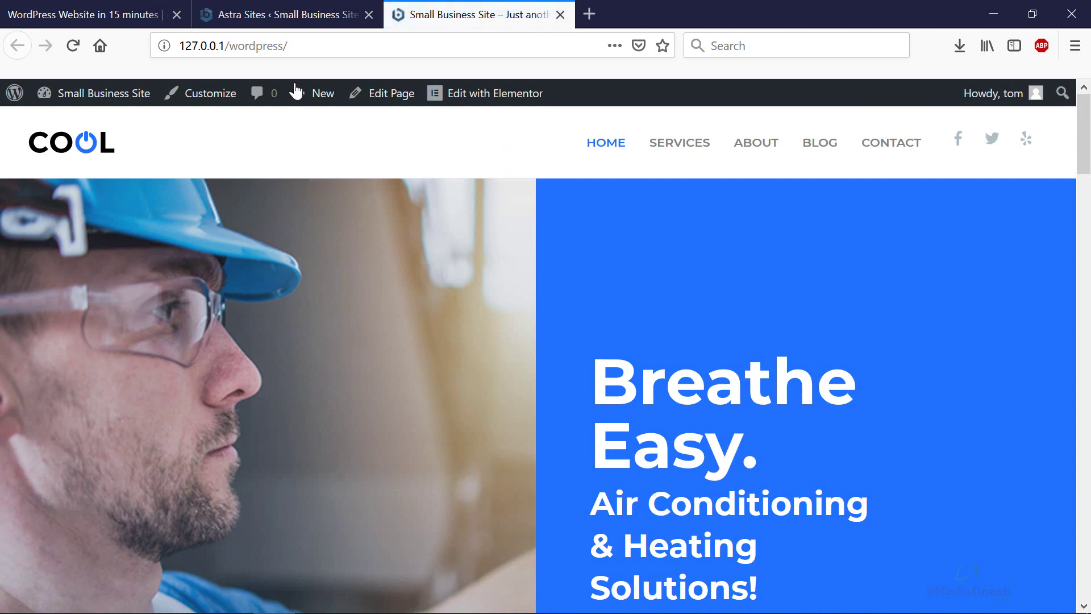
drag(309, 46, 159, 46)
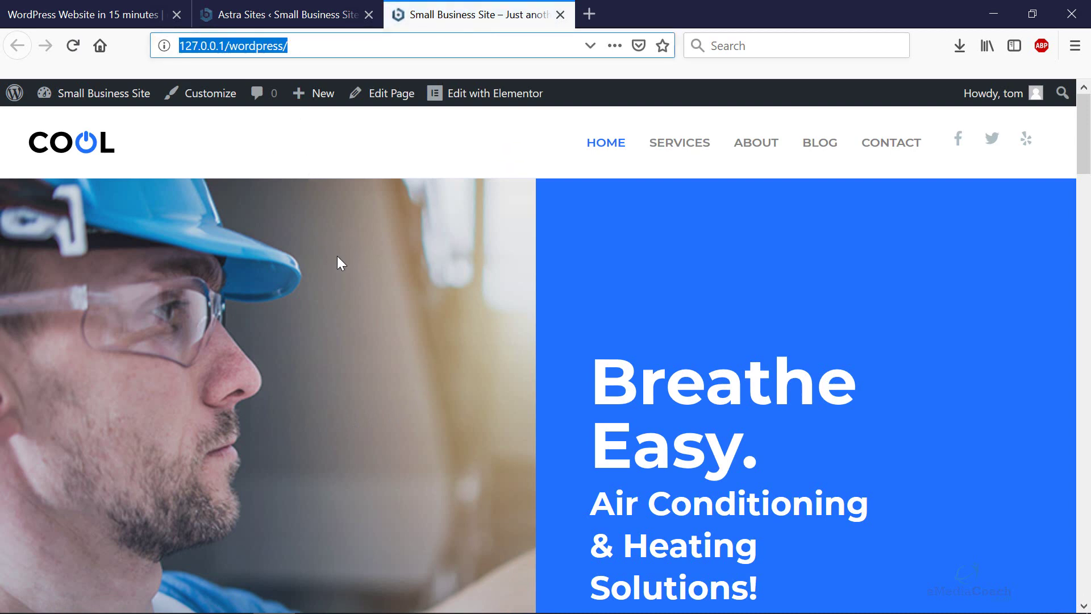
scroll(425, 300, down, 10)
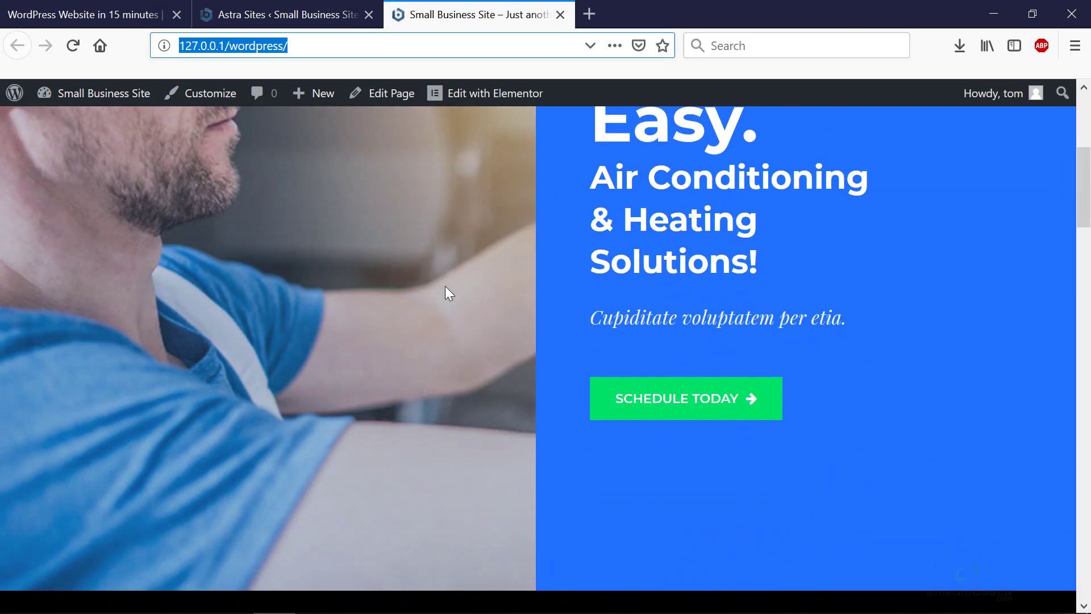
scroll(445, 286, down, 15)
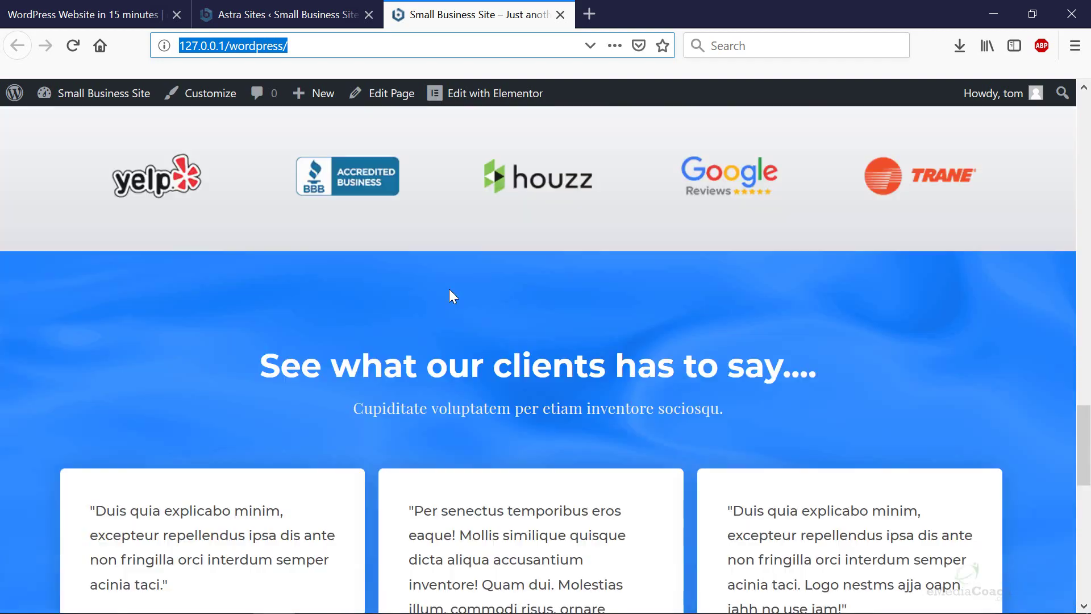
scroll(451, 288, down, 5)
scroll(450, 301, up, 12)
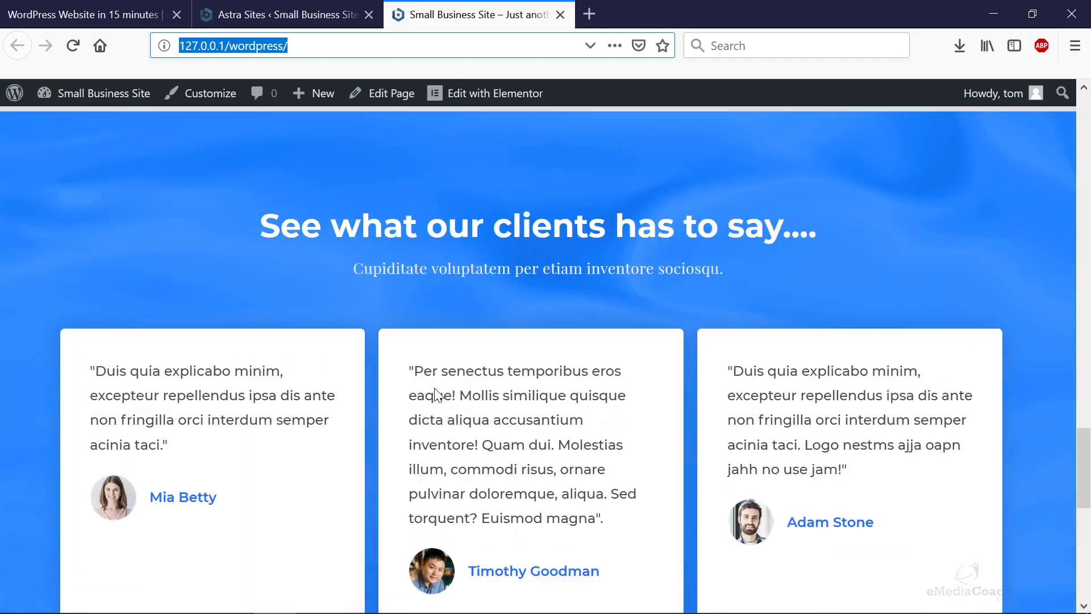
scroll(409, 340, up, 15)
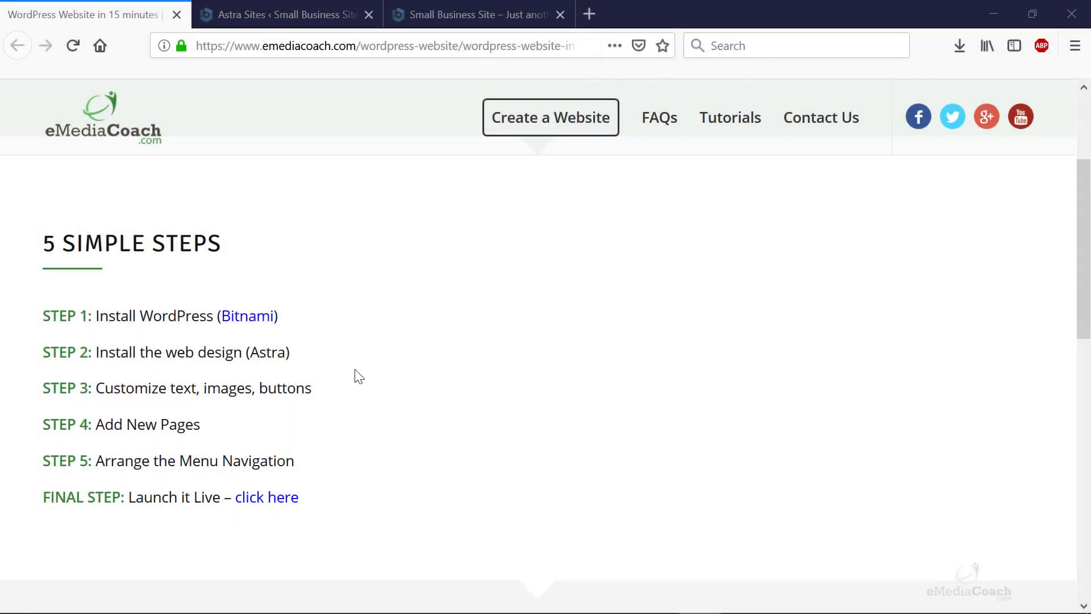
Highlight the tutorial's Step 3 text, clear it, and return to the Small Business Site tab.
drag(302, 387, 109, 387)
click(108, 388)
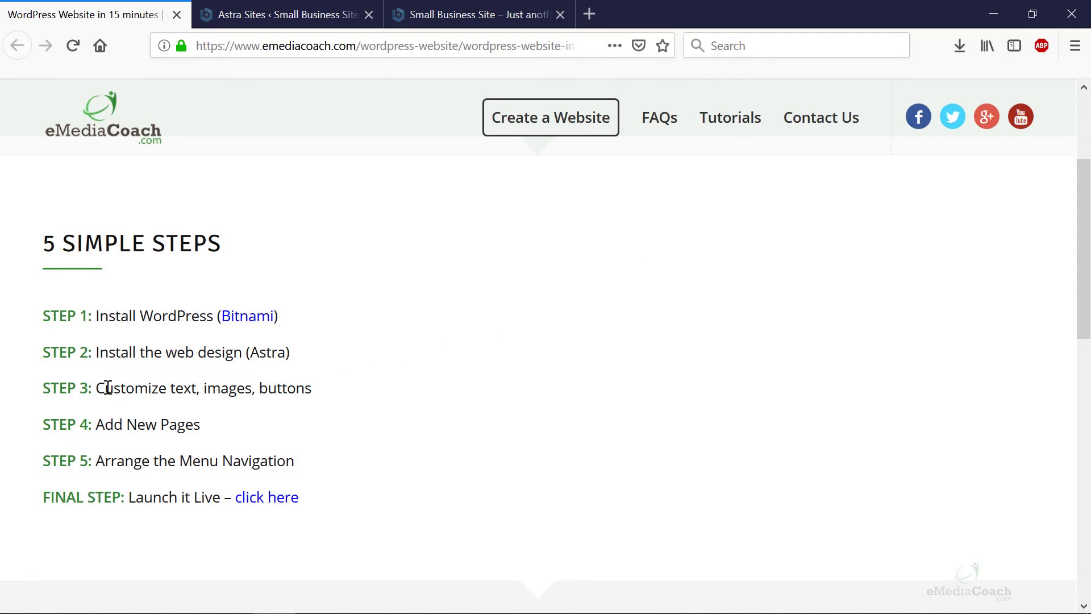
click(477, 19)
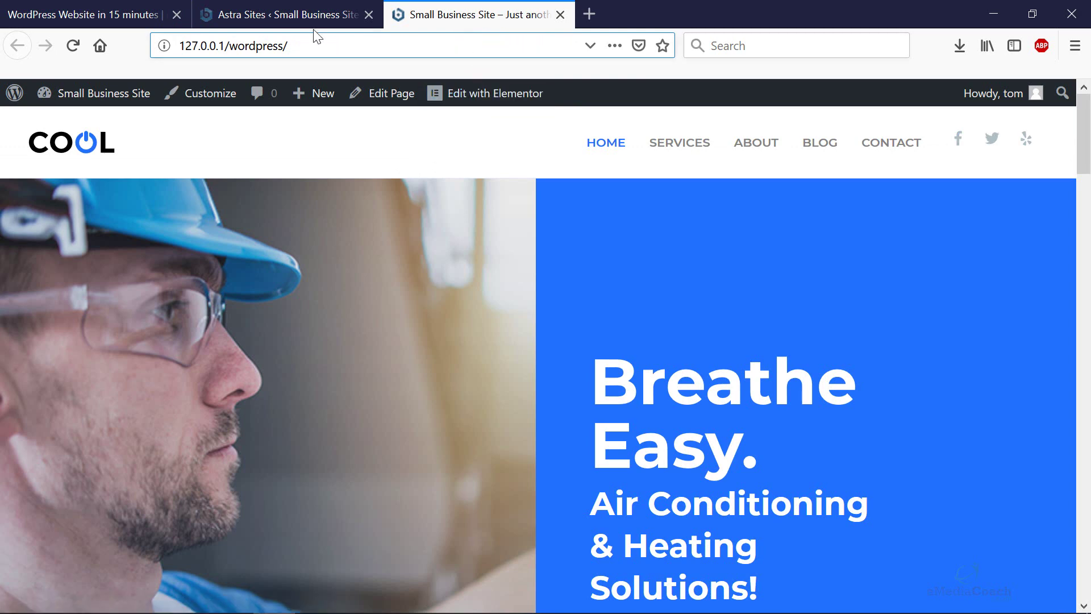
Close the Astra Sites import sidebar and open Home from Pages > All Pages.
click(288, 19)
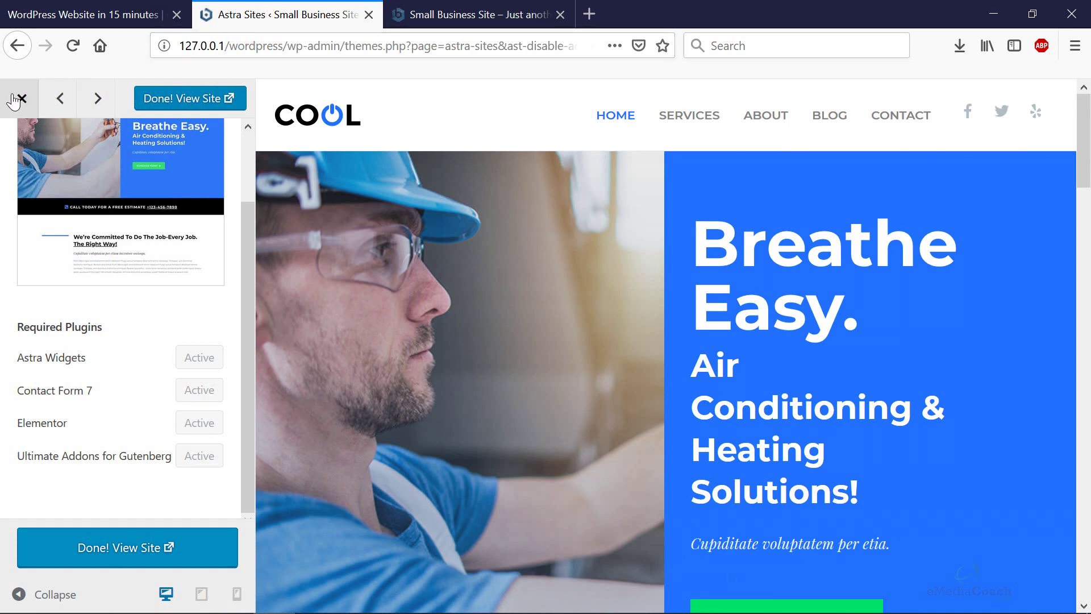
click(21, 98)
mouse_move(73, 224)
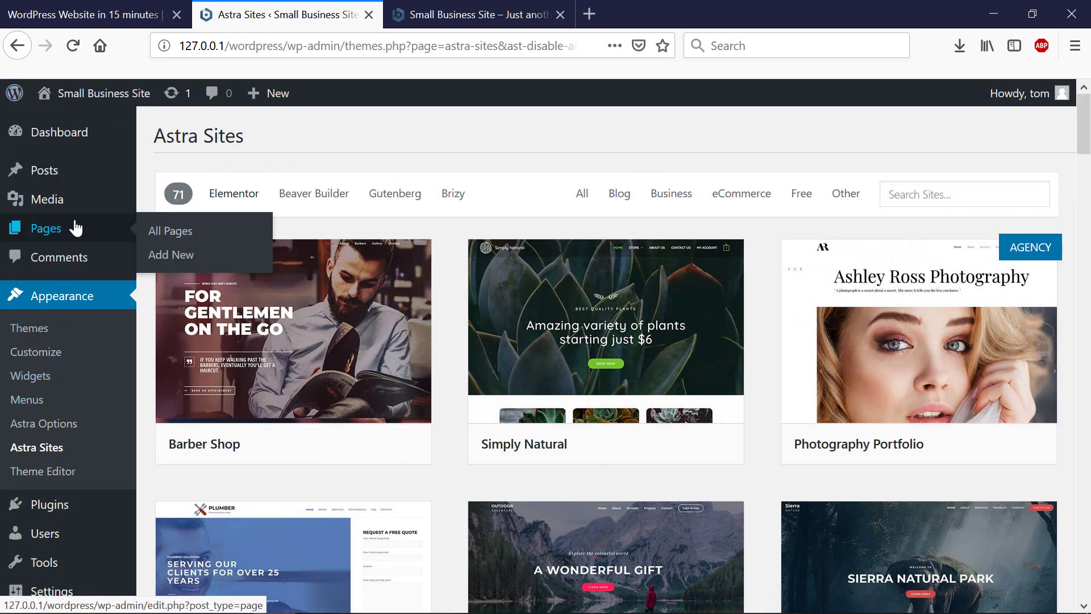
click(186, 231)
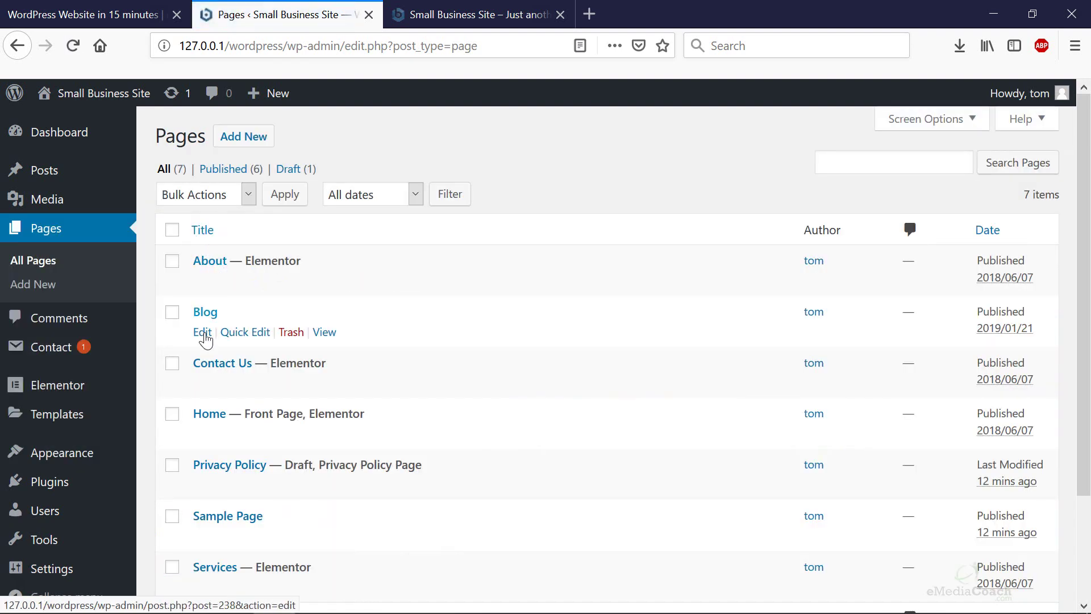
click(207, 420)
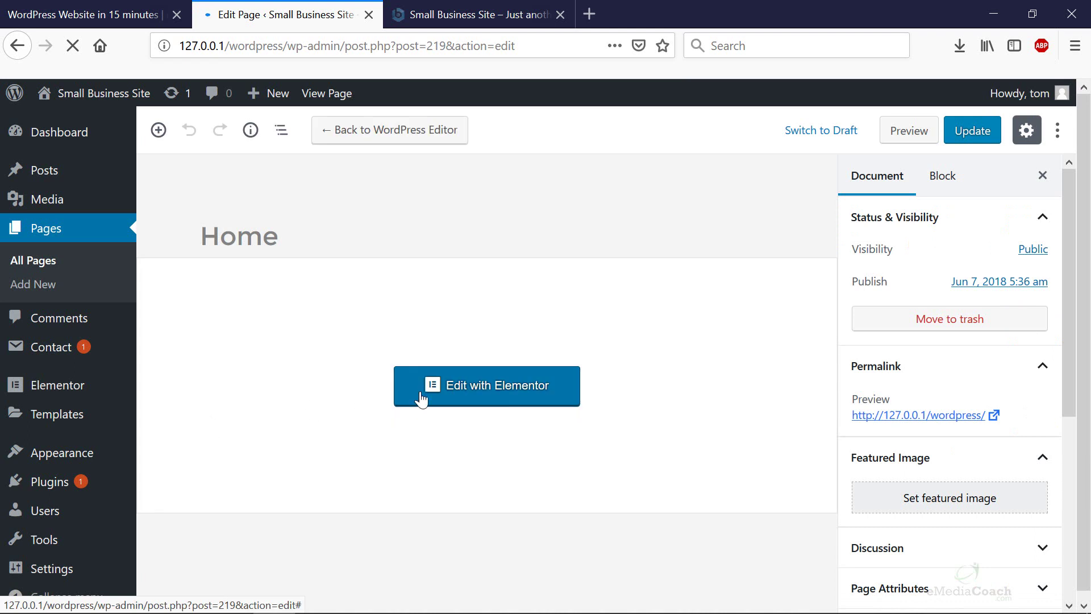
Open Home in Elementor and bring up the hero left column's Style settings.
click(476, 392)
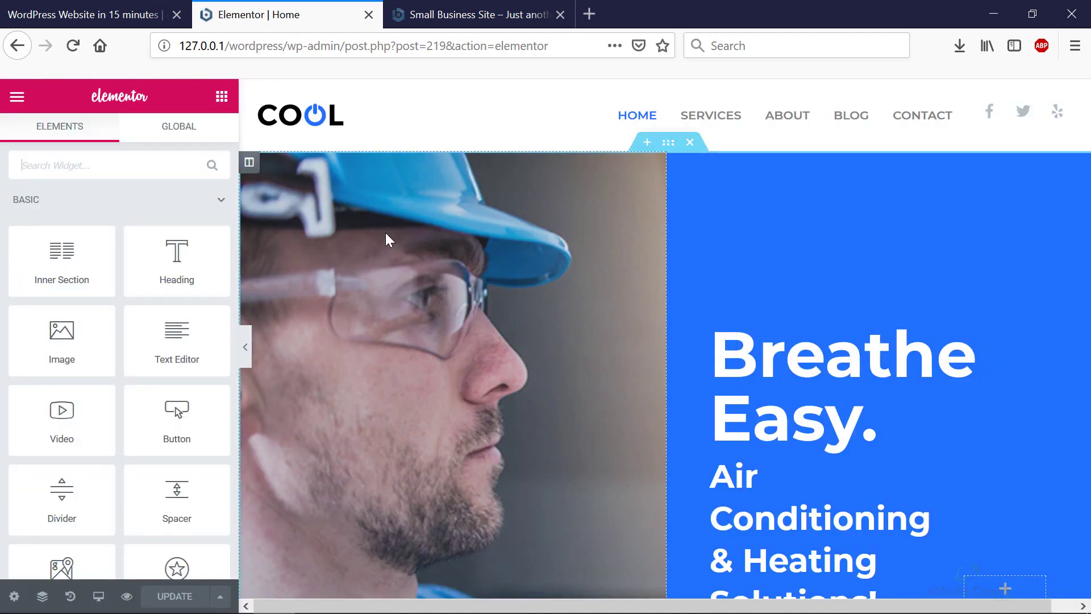
click(251, 167)
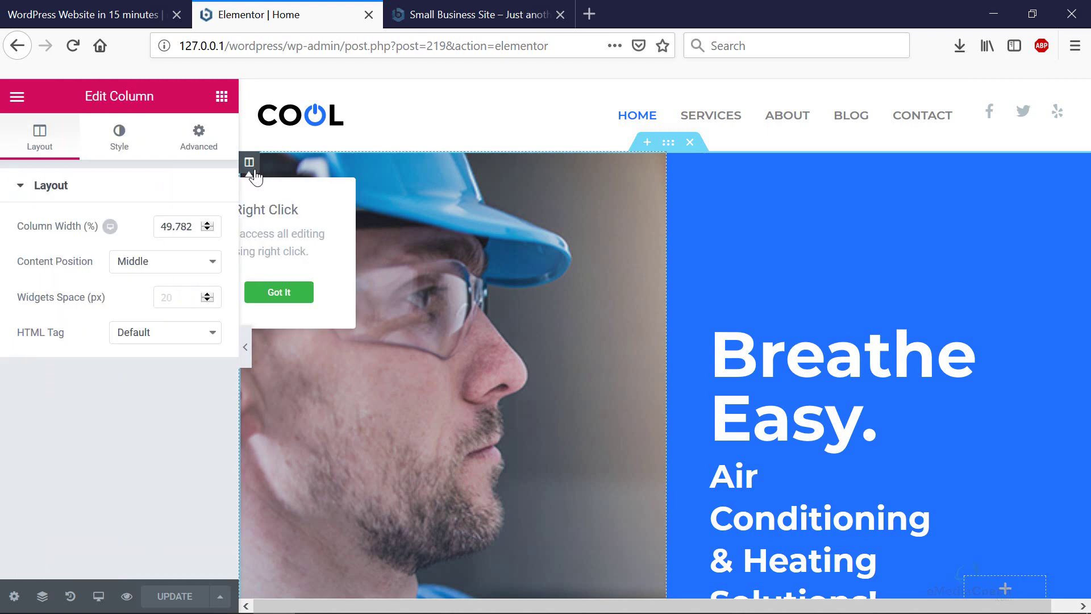
click(282, 292)
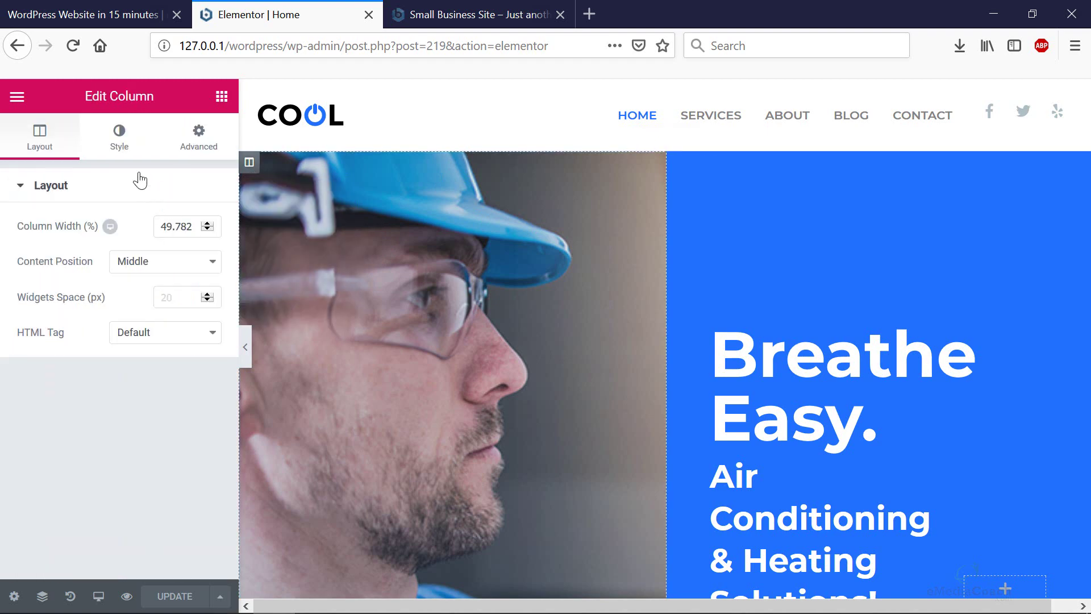
click(128, 151)
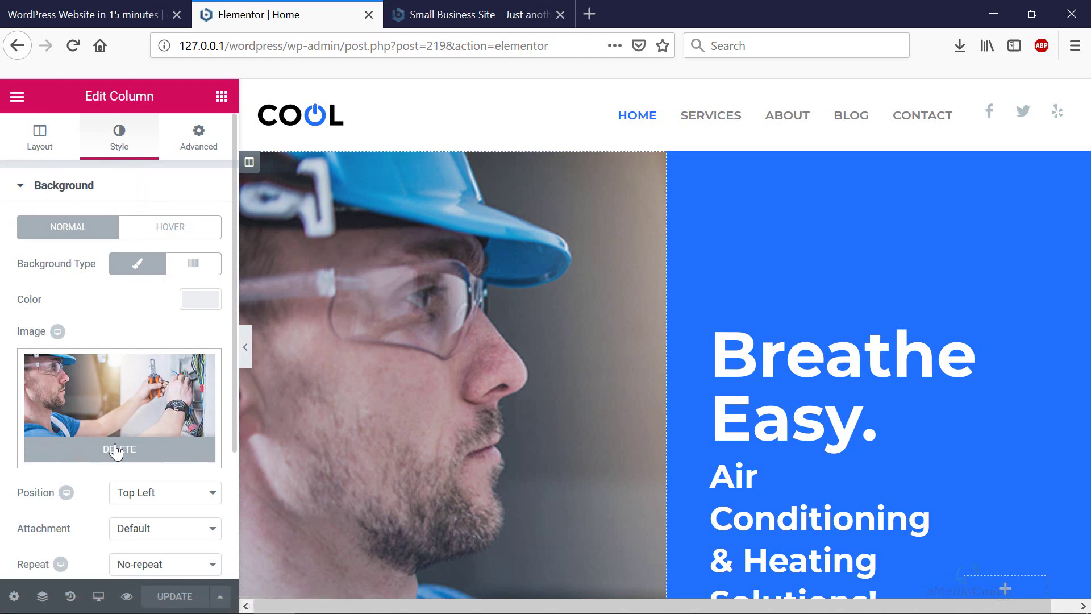
Replace the column's background image with an uploaded work.jpg.
click(116, 450)
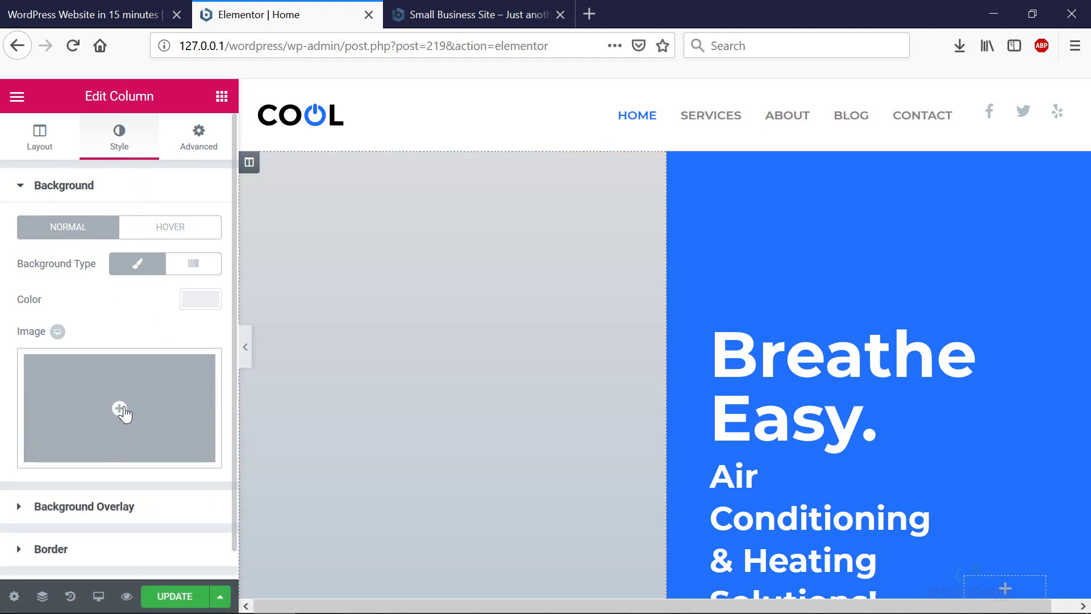
click(120, 409)
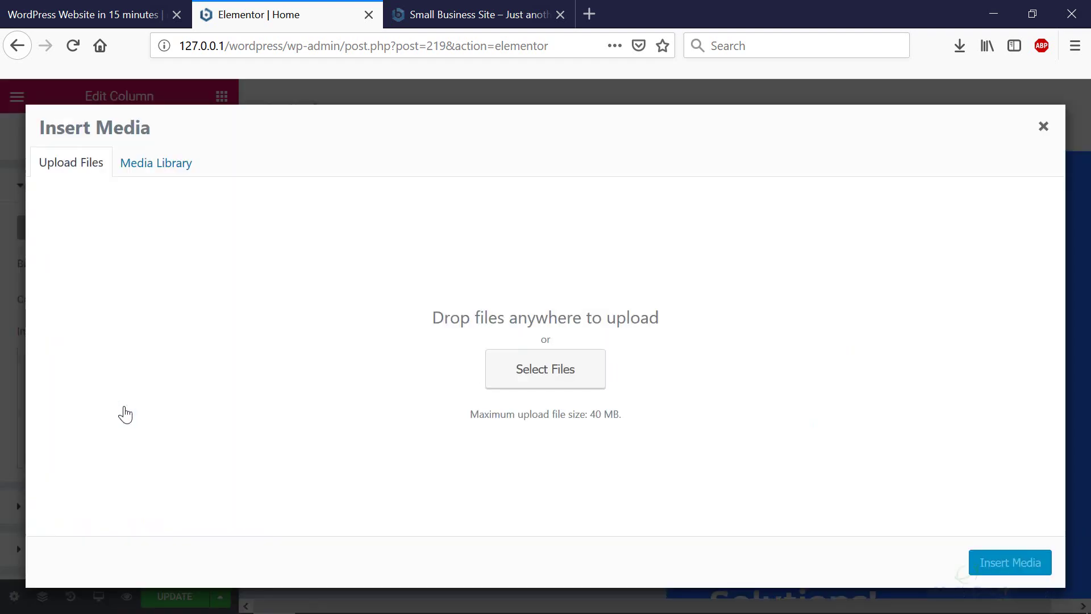
click(590, 382)
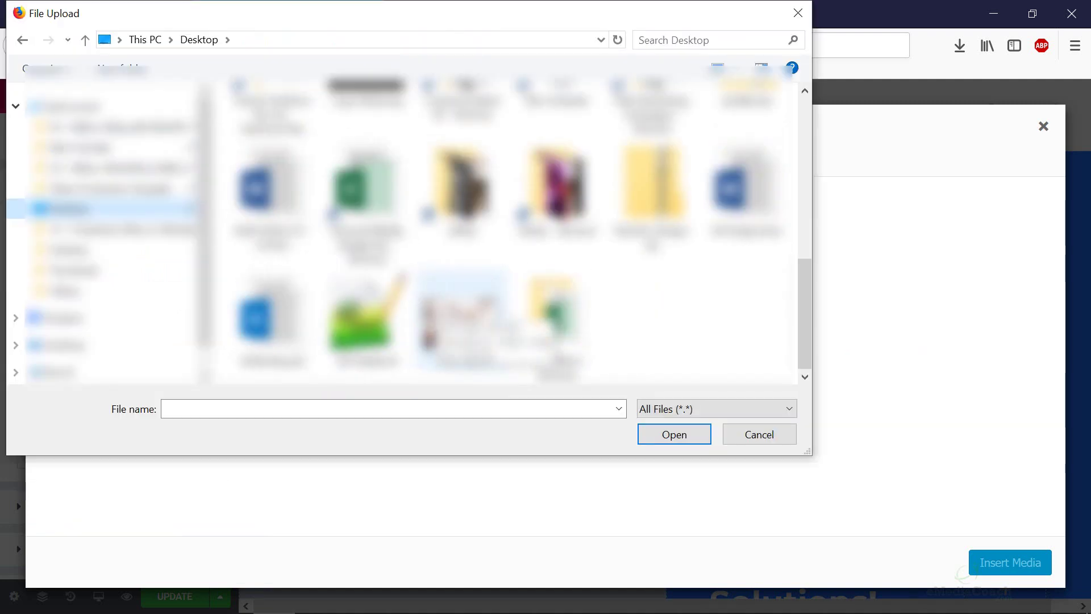
double_click(441, 305)
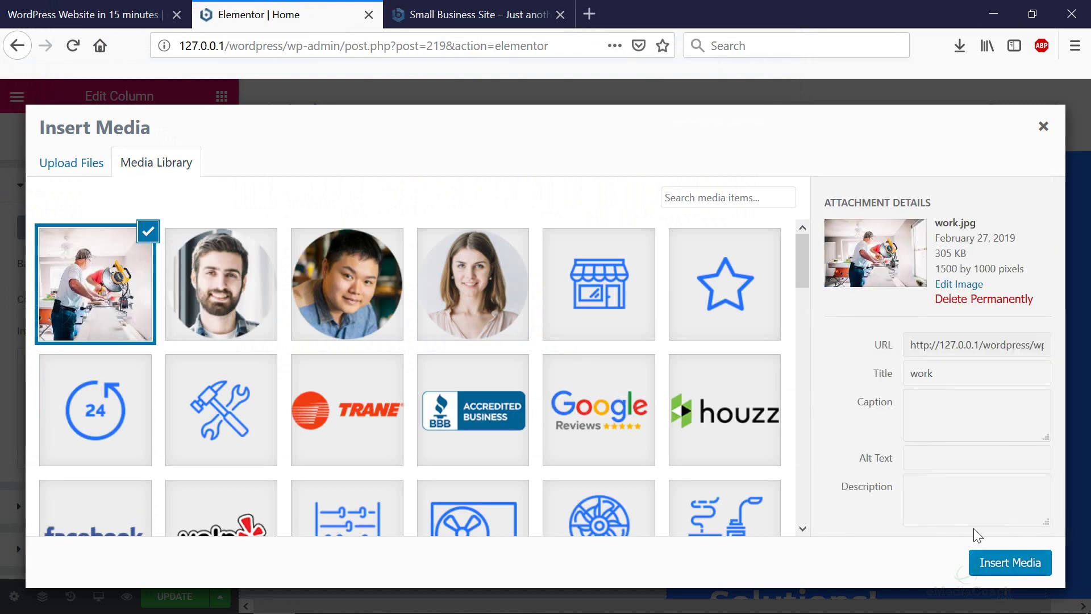
click(1010, 563)
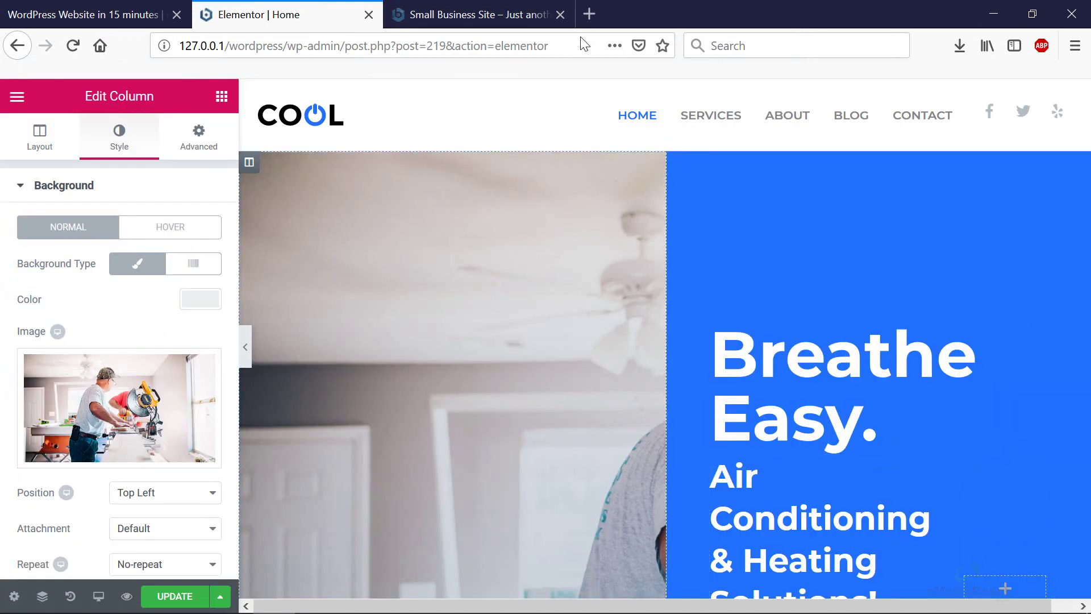
Set the background image position to Center Center.
scroll(374, 348, down, 4)
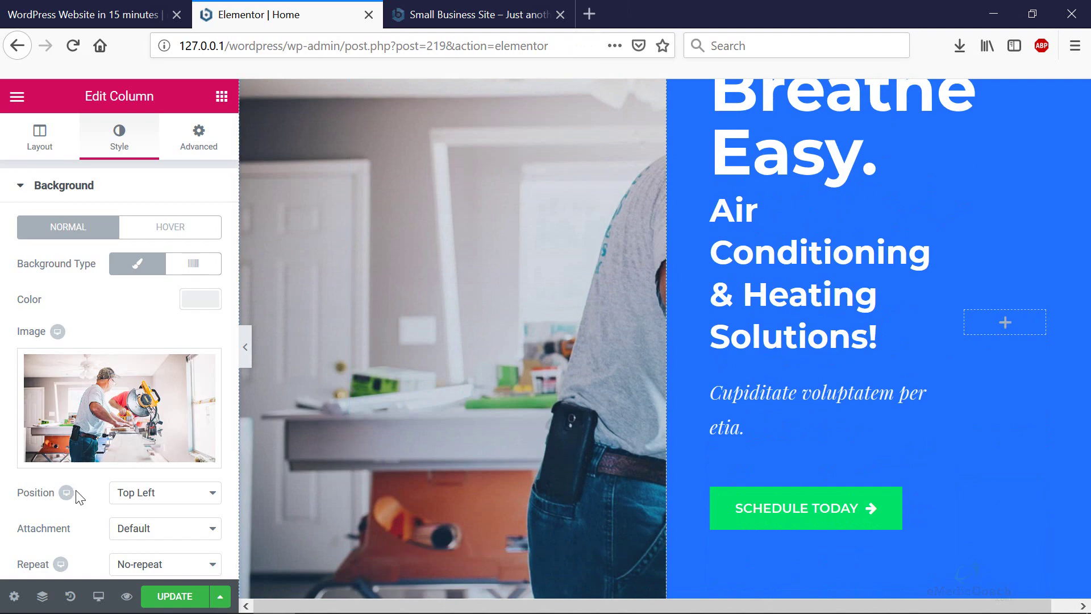
scroll(104, 441, down, 1)
click(134, 453)
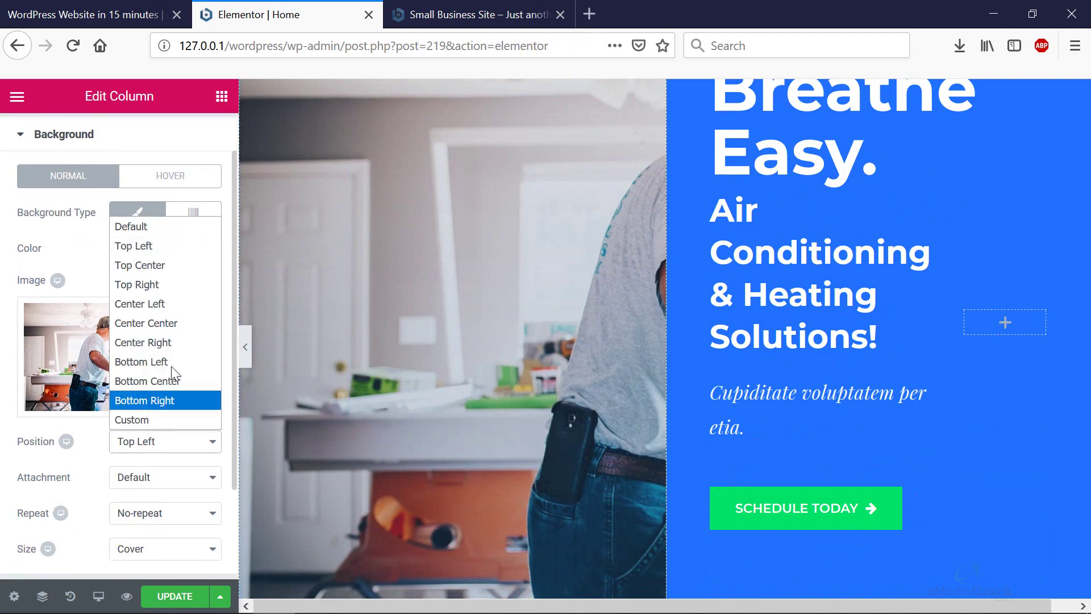
click(177, 325)
scroll(466, 377, up, 4)
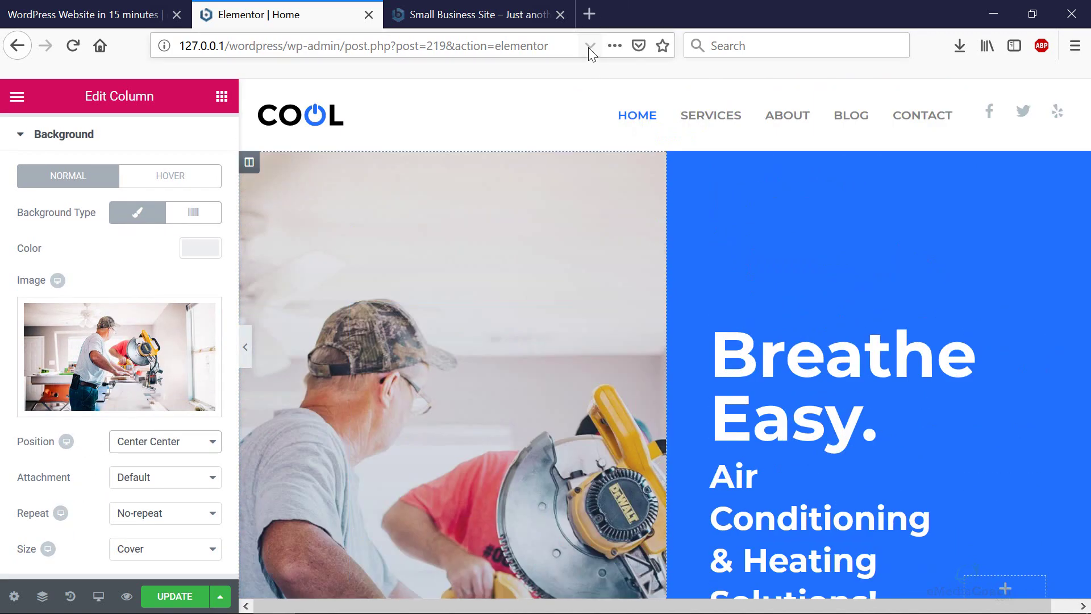
click(590, 14)
Go to unsplash.com, scroll through its free photo feed, then close that tab.
text(unsplash)
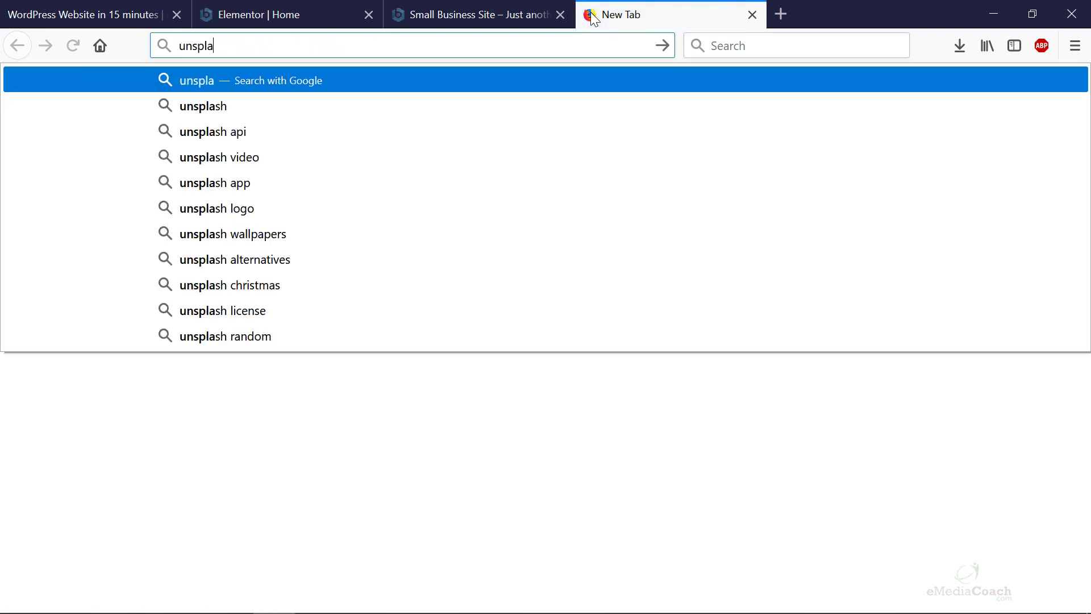
key(ctrl+Return)
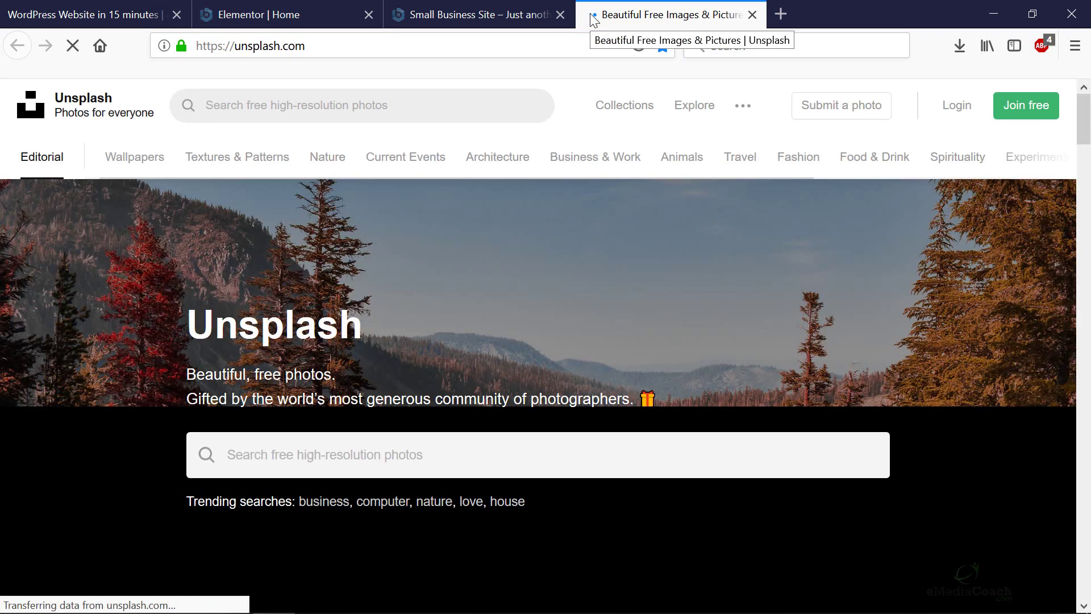
scroll(506, 265, down, 6)
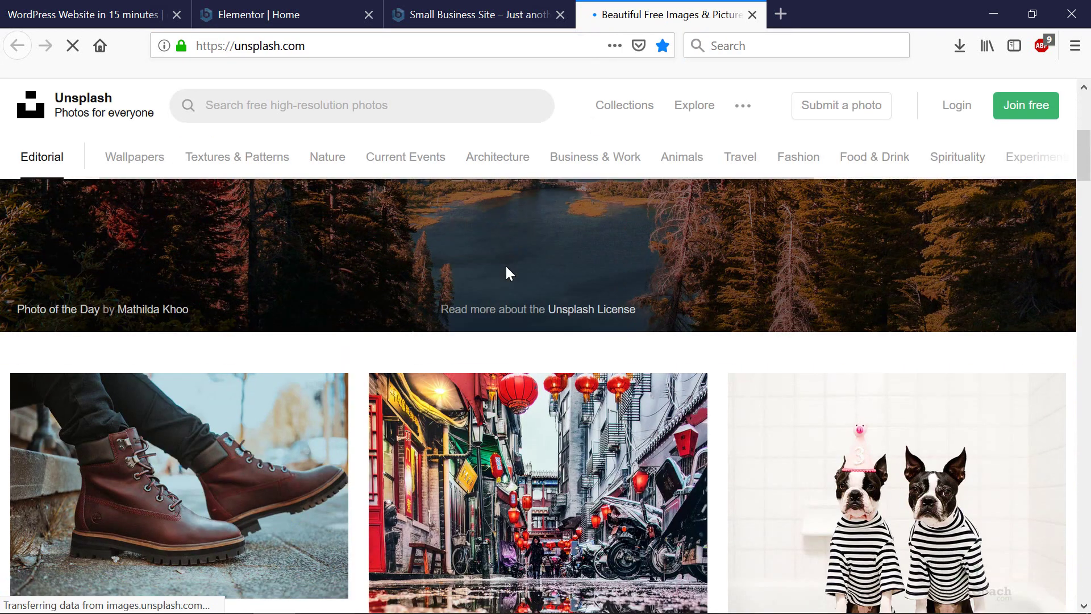
scroll(506, 264, up, 3)
scroll(462, 281, down, 10)
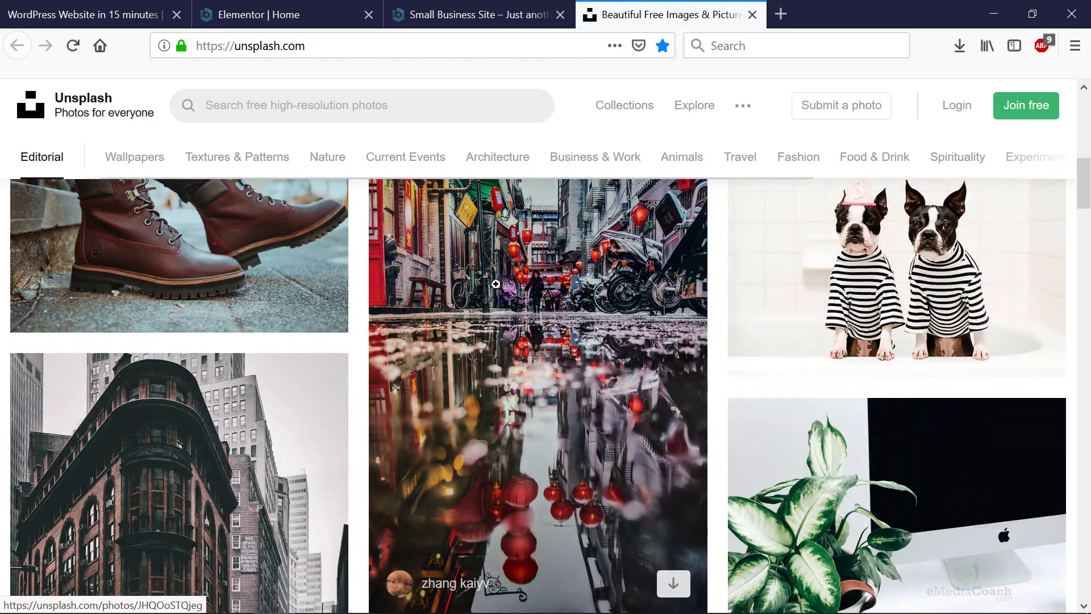
scroll(794, 300, down, 12)
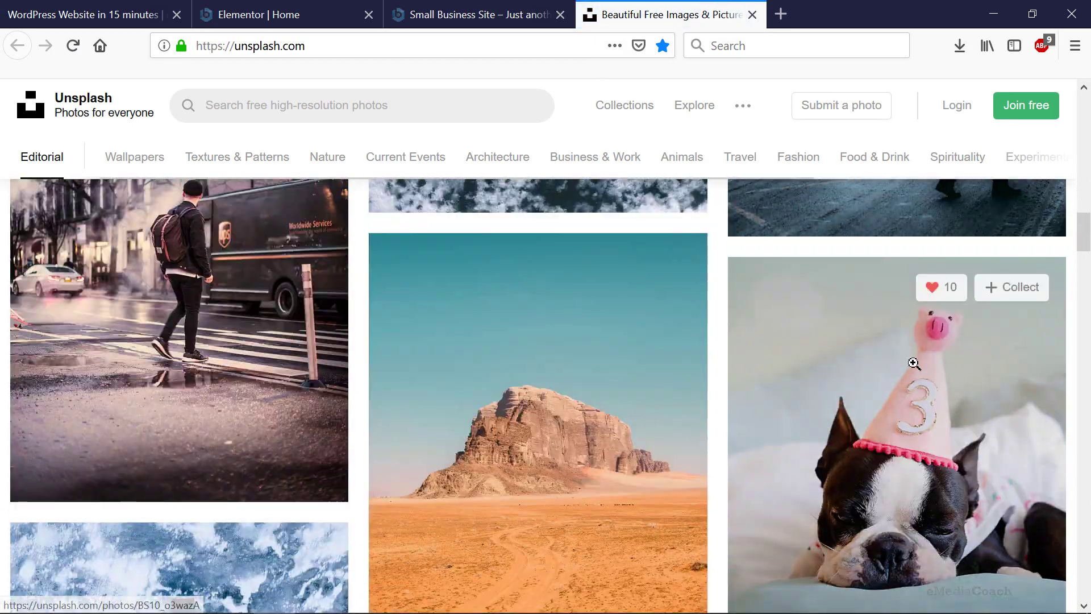
scroll(912, 367, down, 12)
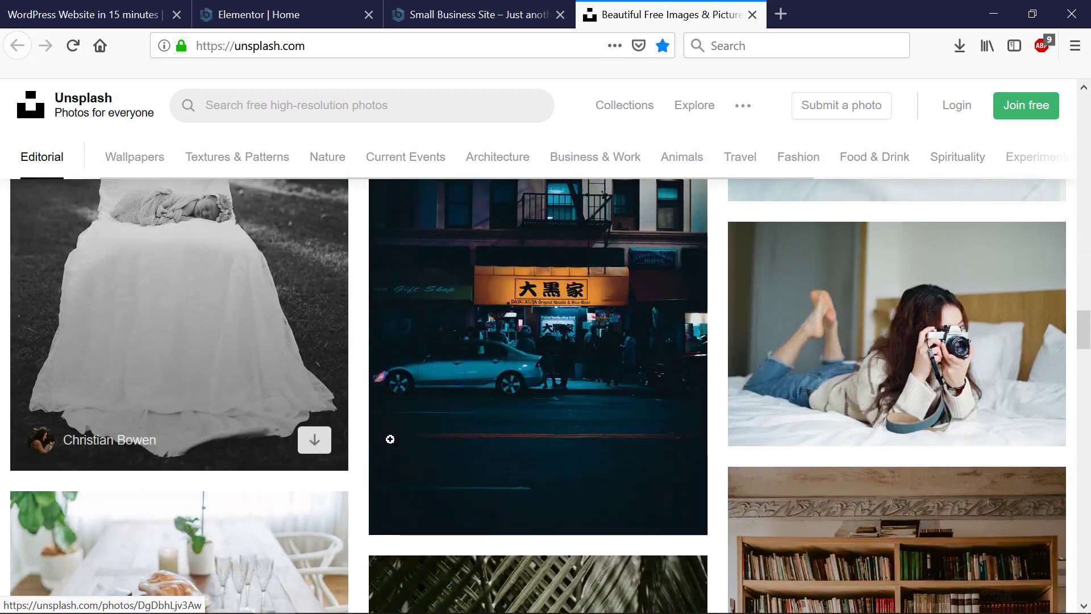
scroll(460, 438, down, 10)
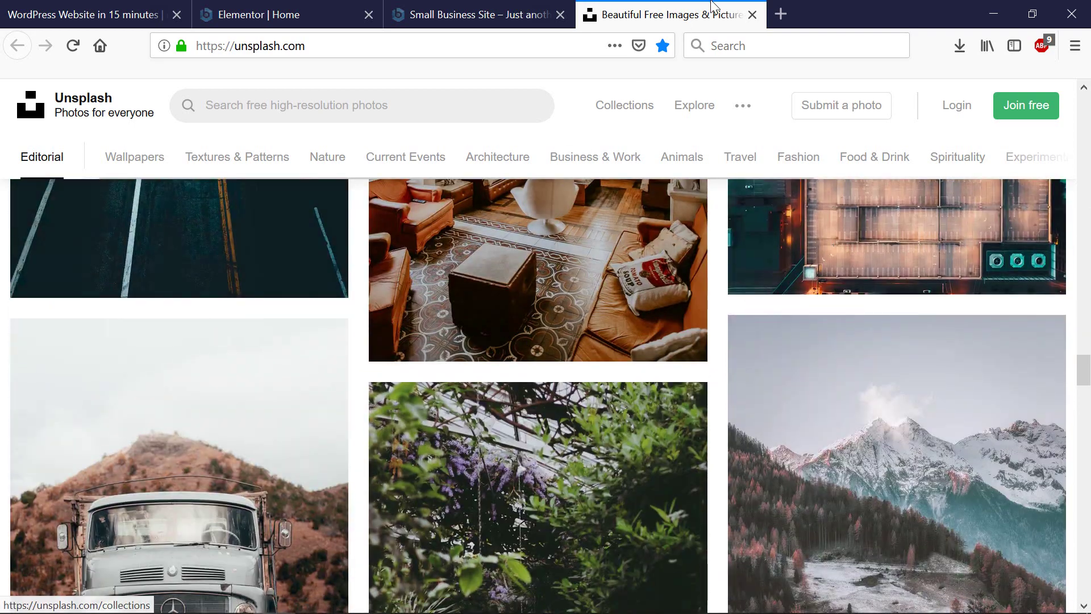
middle_click(694, 5)
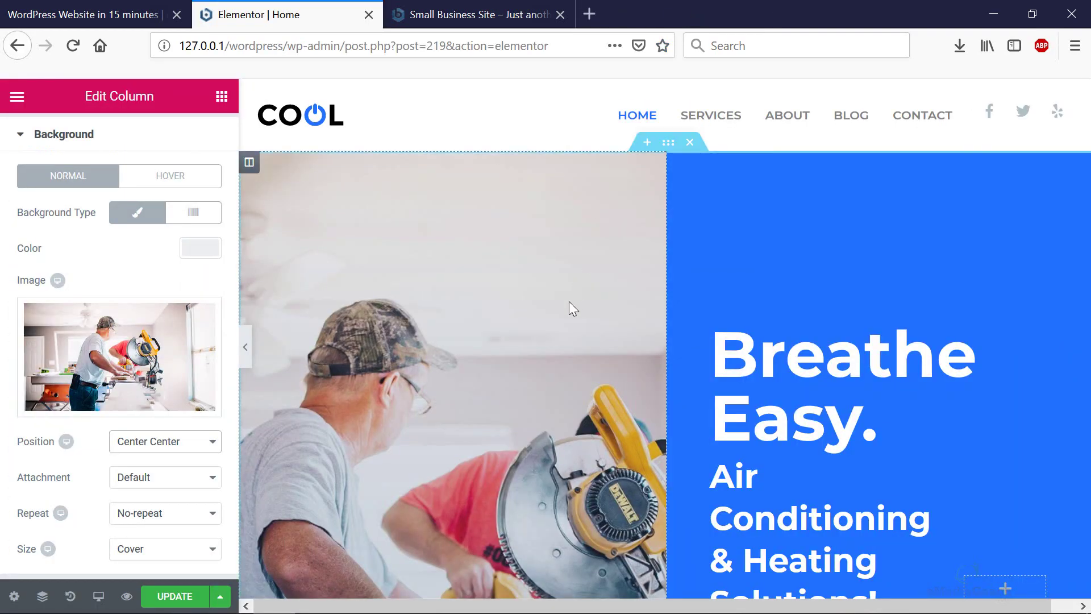
Change the hero heading from 'Breathe Easy.' to 'Local Business'.
scroll(534, 310, down, 2)
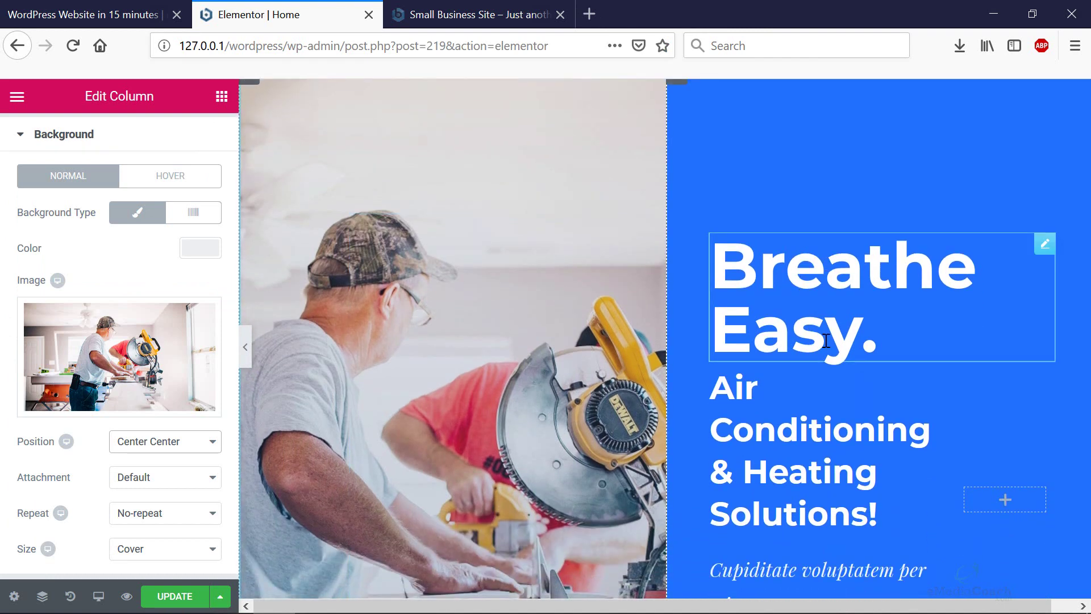
click(767, 287)
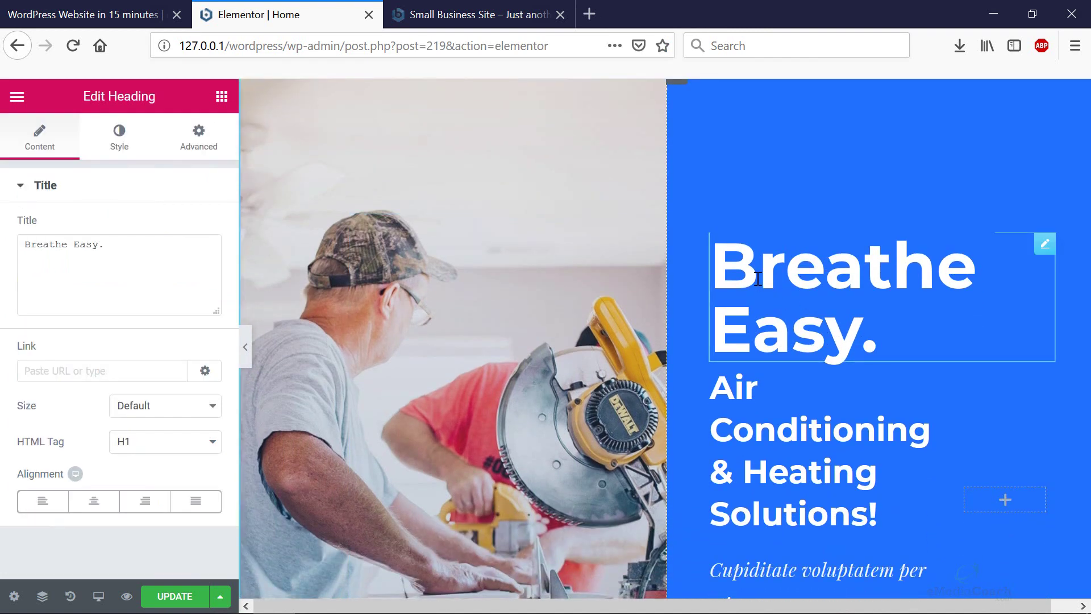
key(Delete)
key(Delete)
key(Delete)
key(Delete)
key(Delete)
key(Delete)
key(Delete)
key(Delete)
key(Delete)
key(Delete)
key(Delete)
key(Delete)
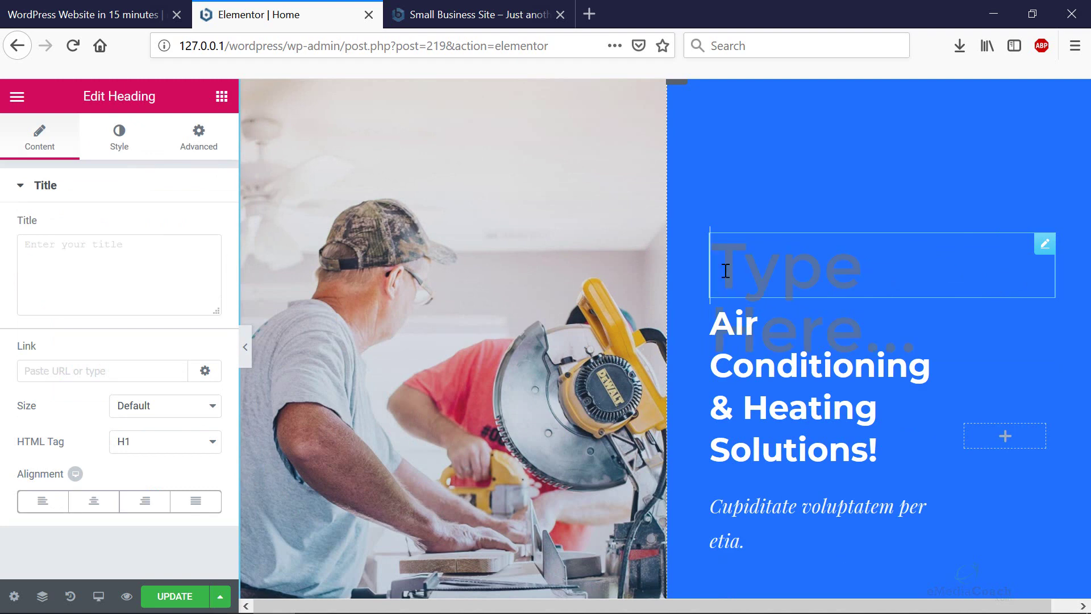
text(Local Business)
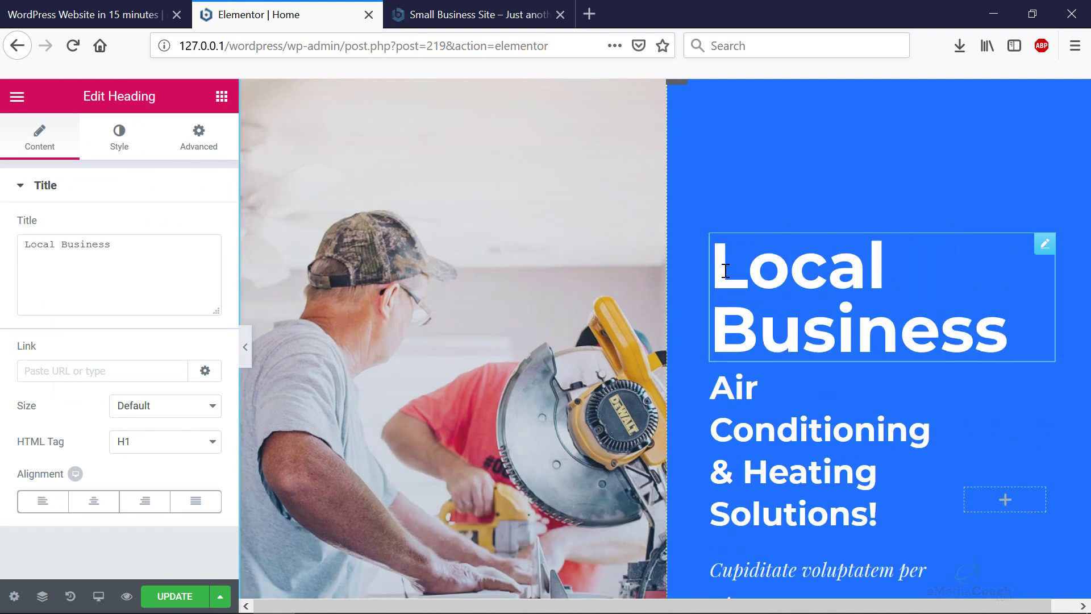
scroll(831, 366, down, 6)
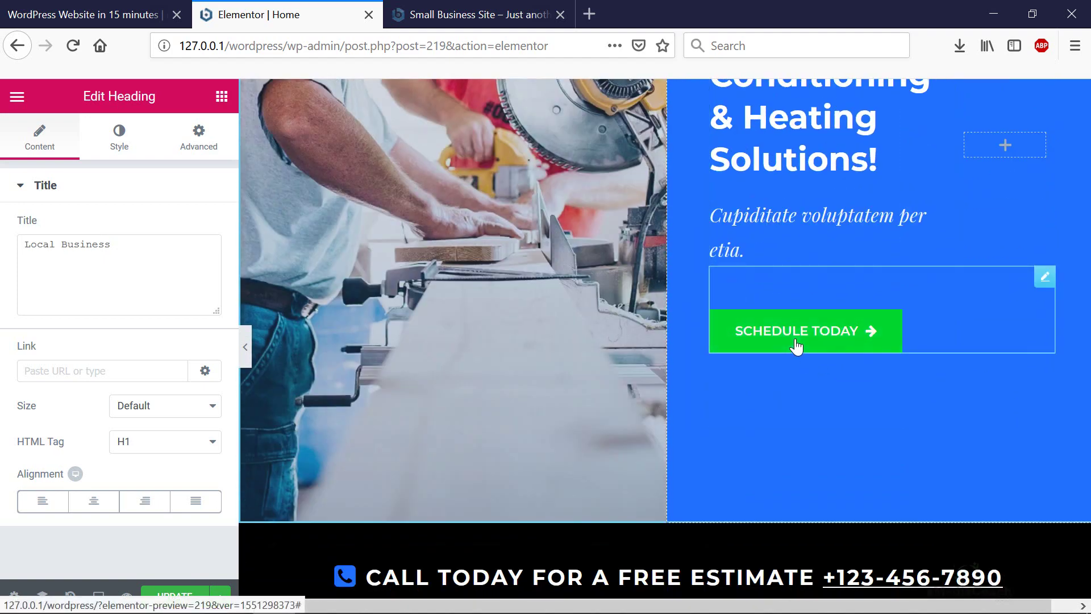
click(796, 346)
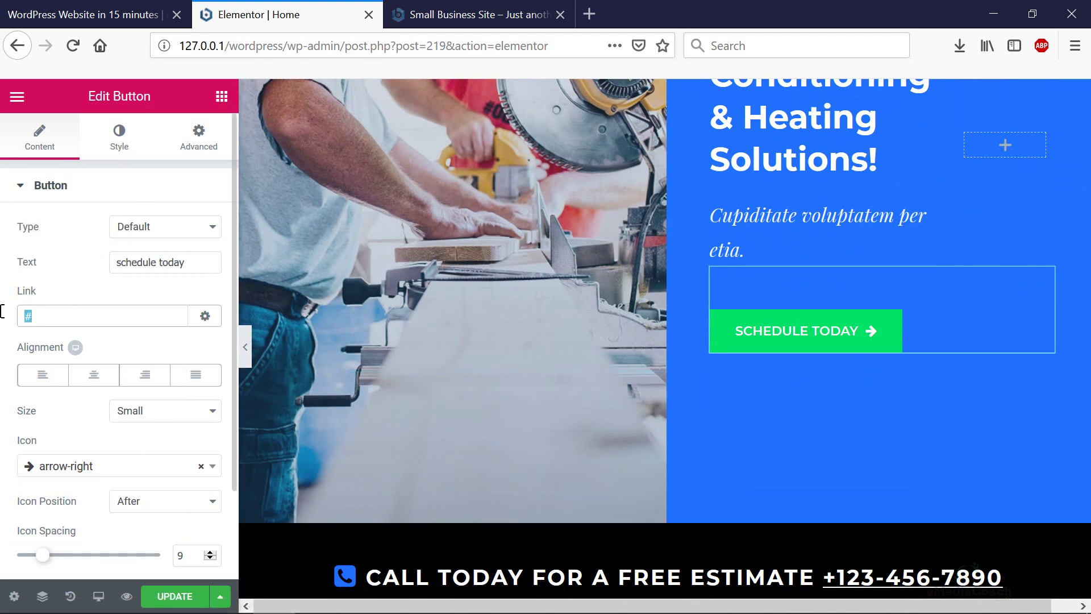
key(ctrl+v)
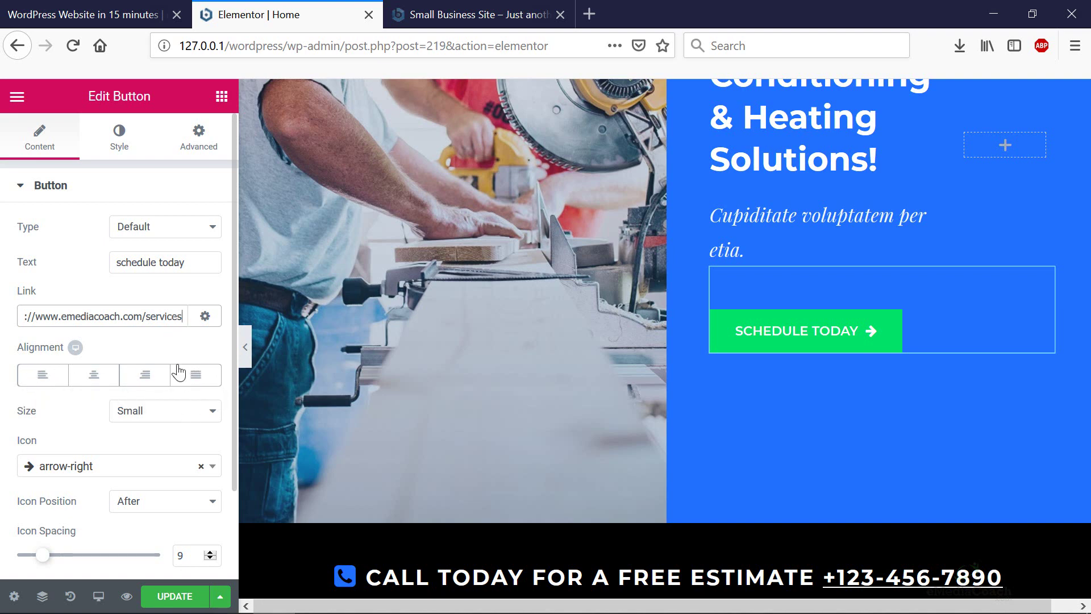
click(119, 139)
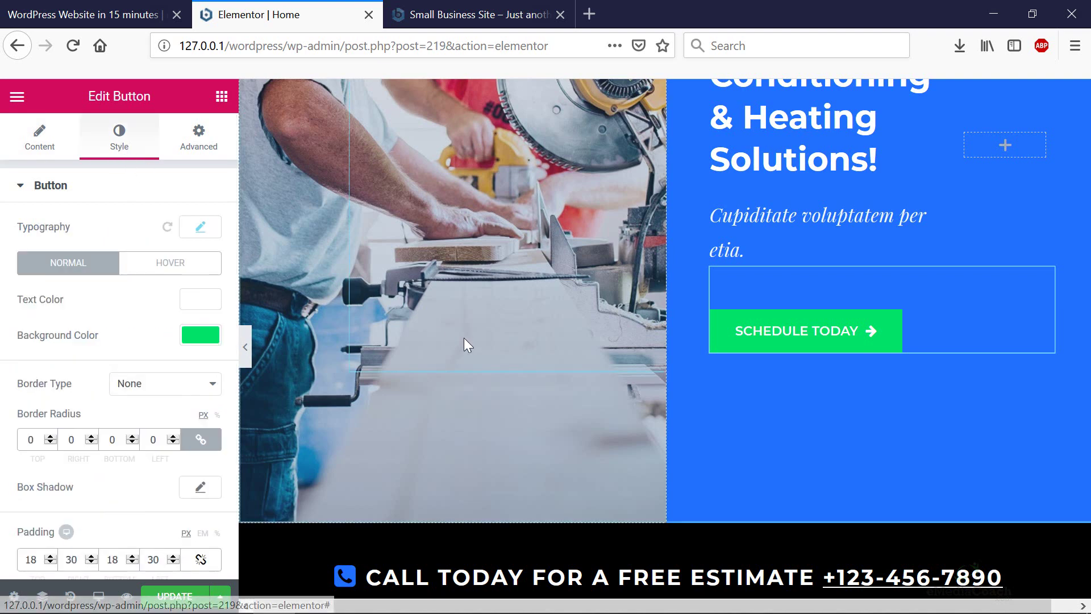
scroll(464, 346, down, 3)
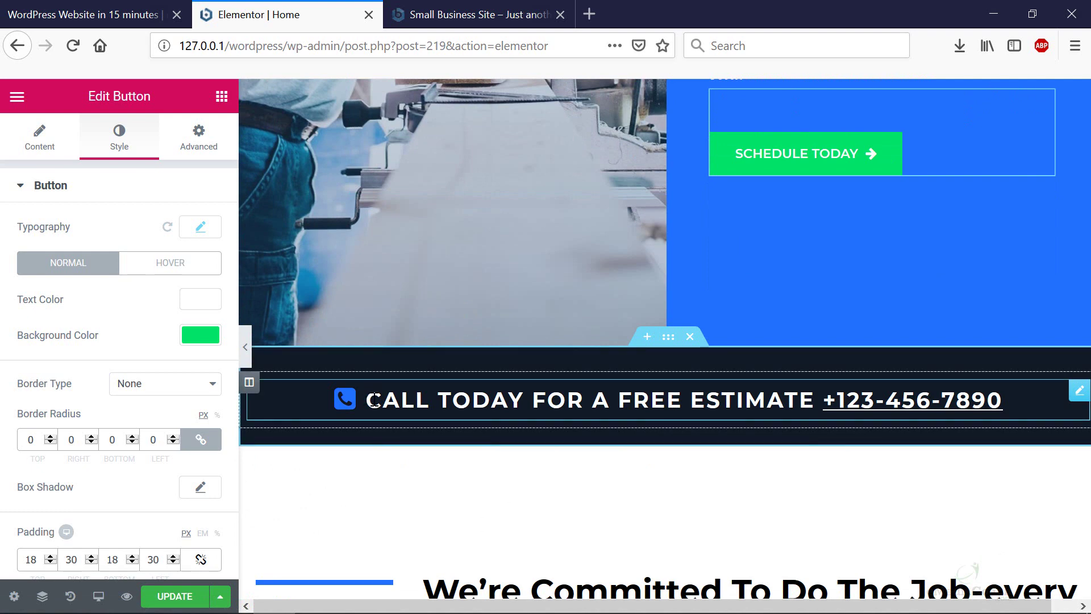
Try percent and pie-chart icons on the call banner item, then clear the icon entirely.
click(373, 400)
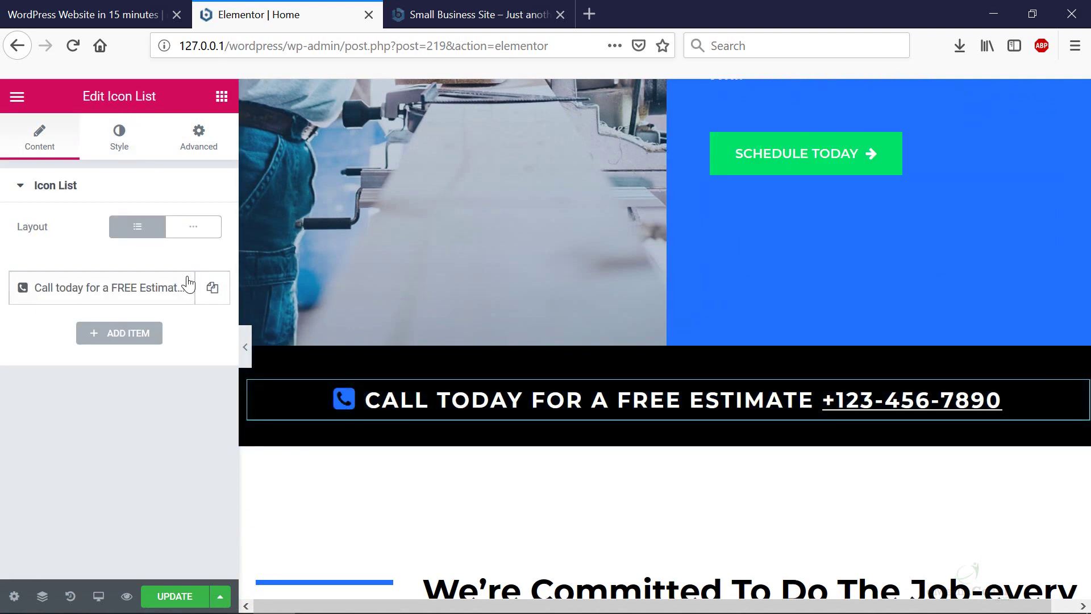
click(154, 303)
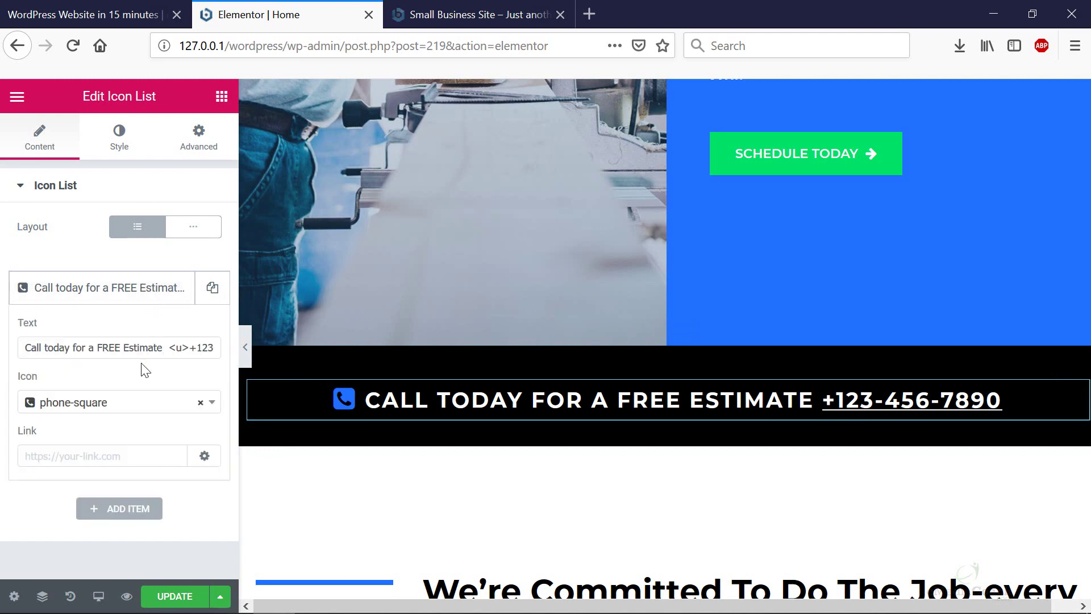
click(145, 407)
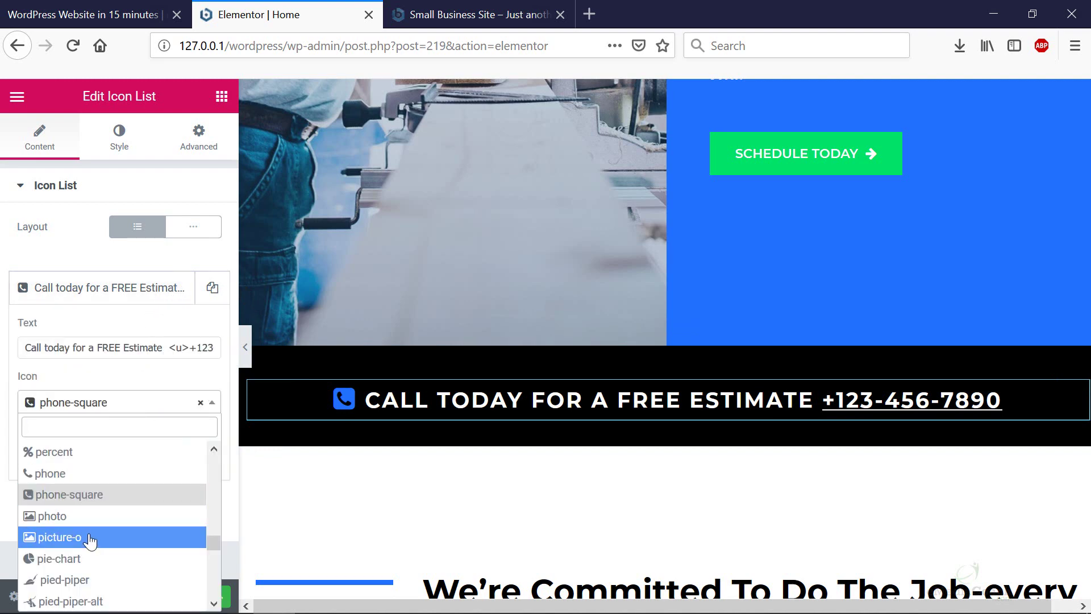
click(95, 452)
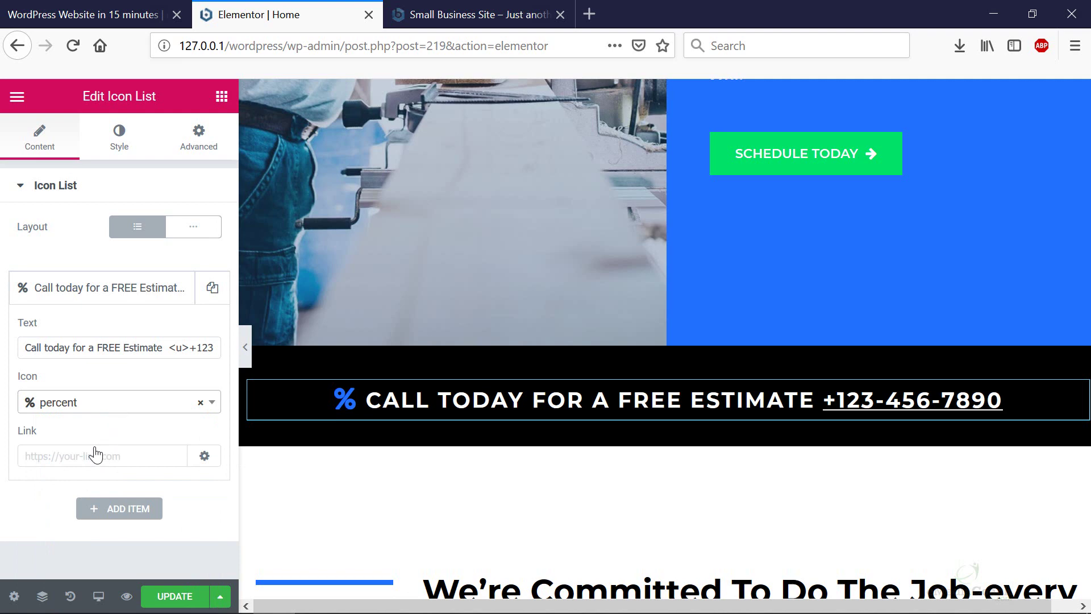
click(95, 401)
click(78, 586)
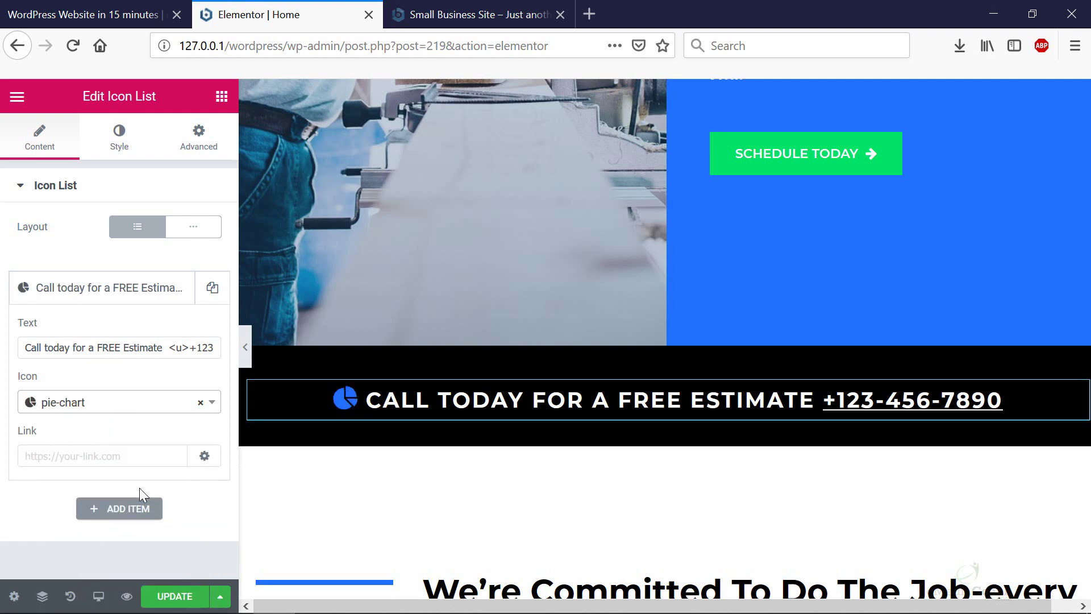
click(200, 402)
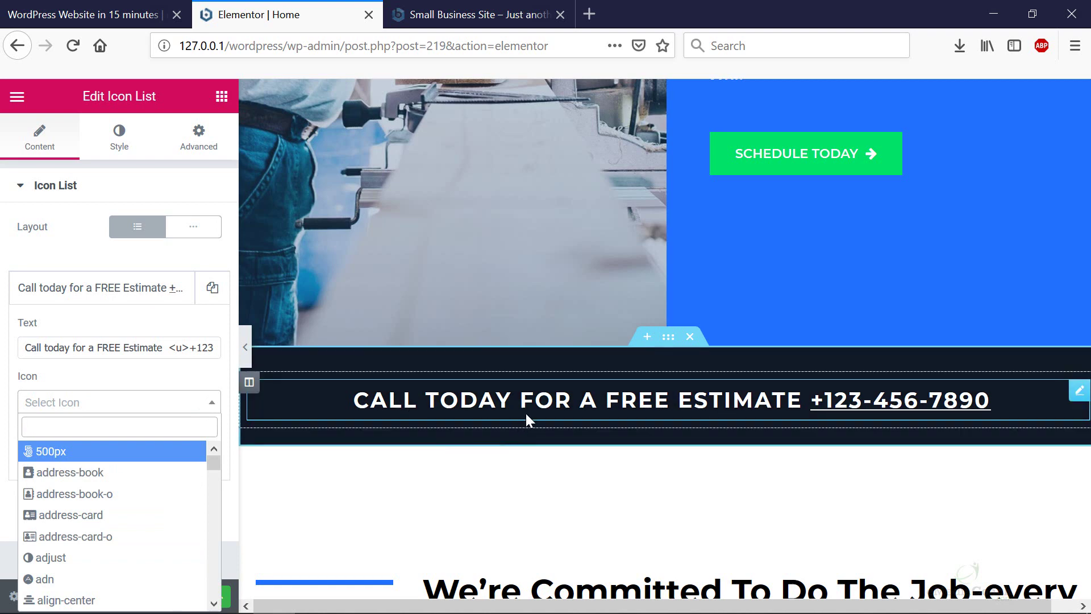
click(76, 288)
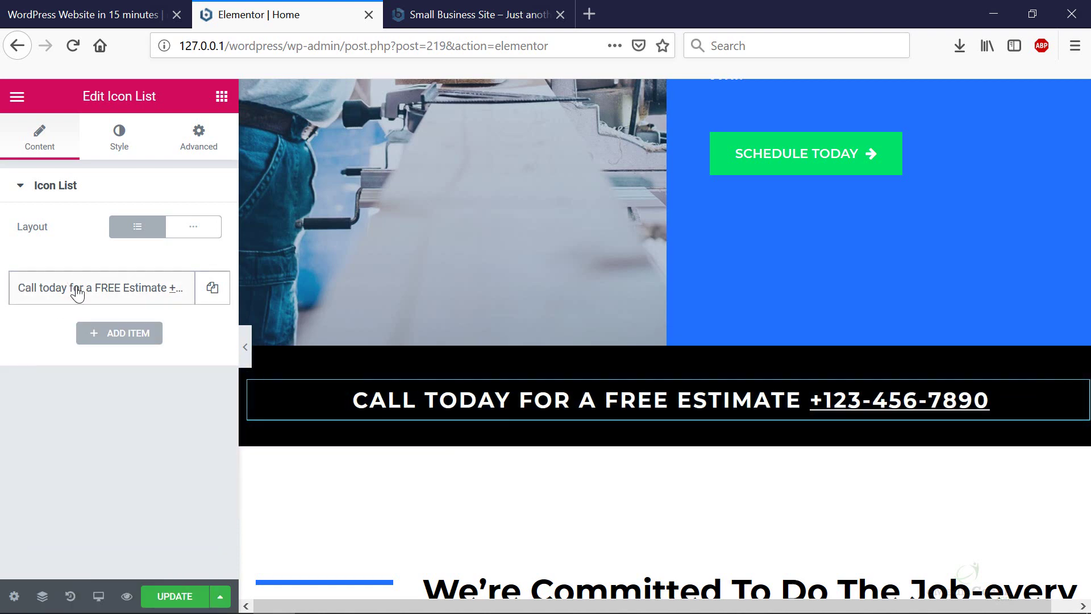
click(78, 292)
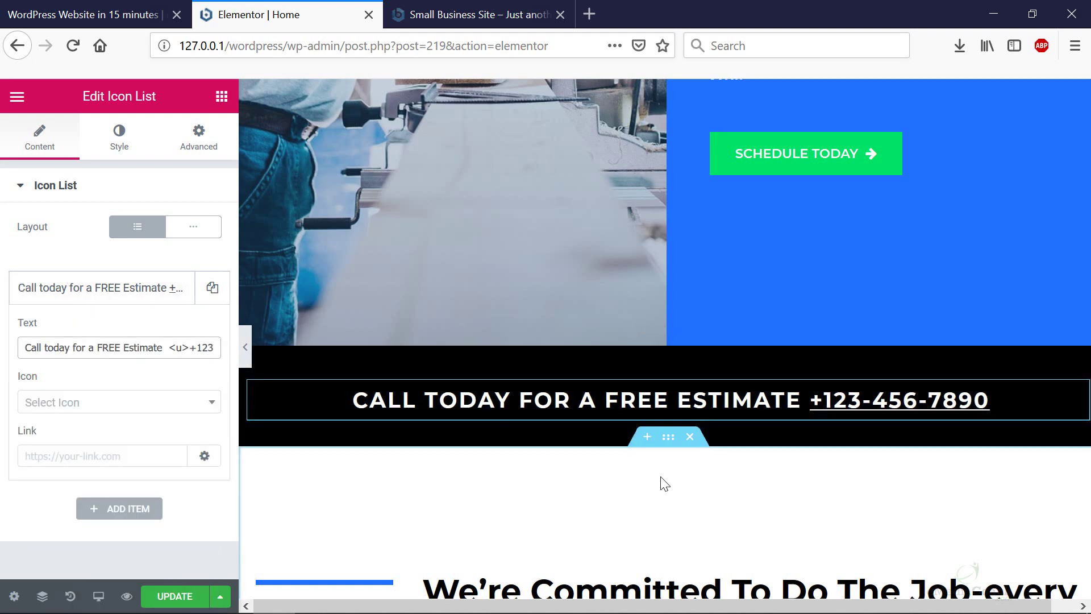
Delete the 'We're Committed To Do The Job' section and the empty section below the call banner.
scroll(660, 481, down, 3)
scroll(660, 467, down, 5)
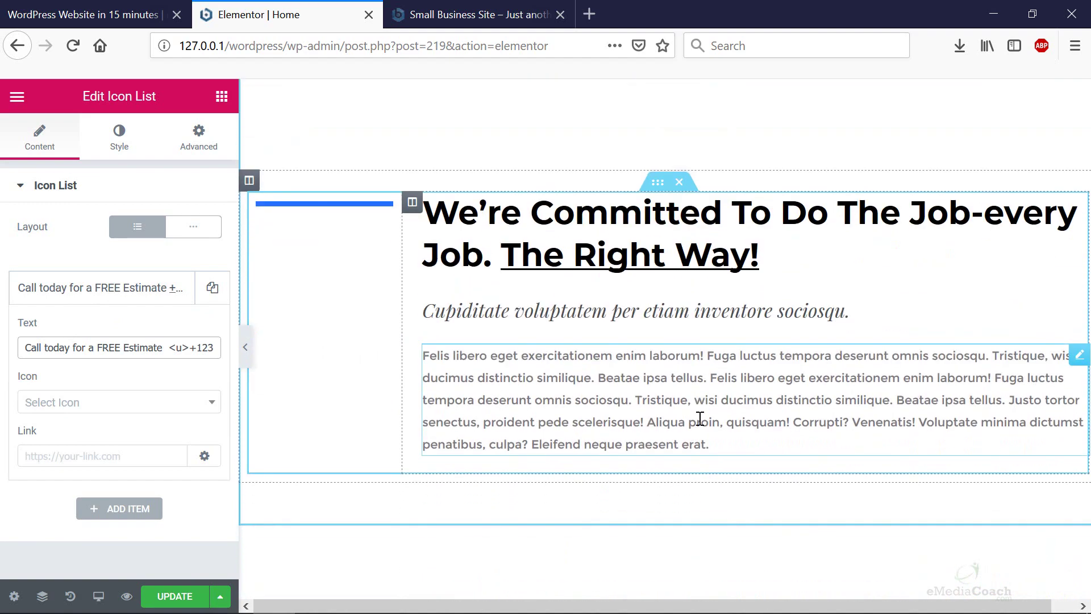
scroll(783, 286, up, 2)
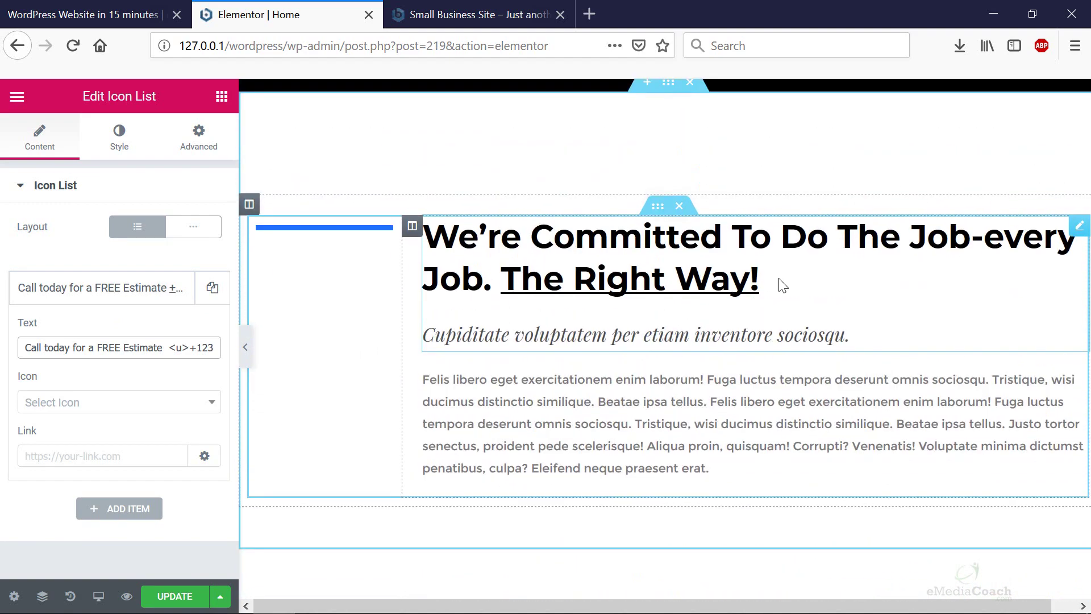
click(811, 268)
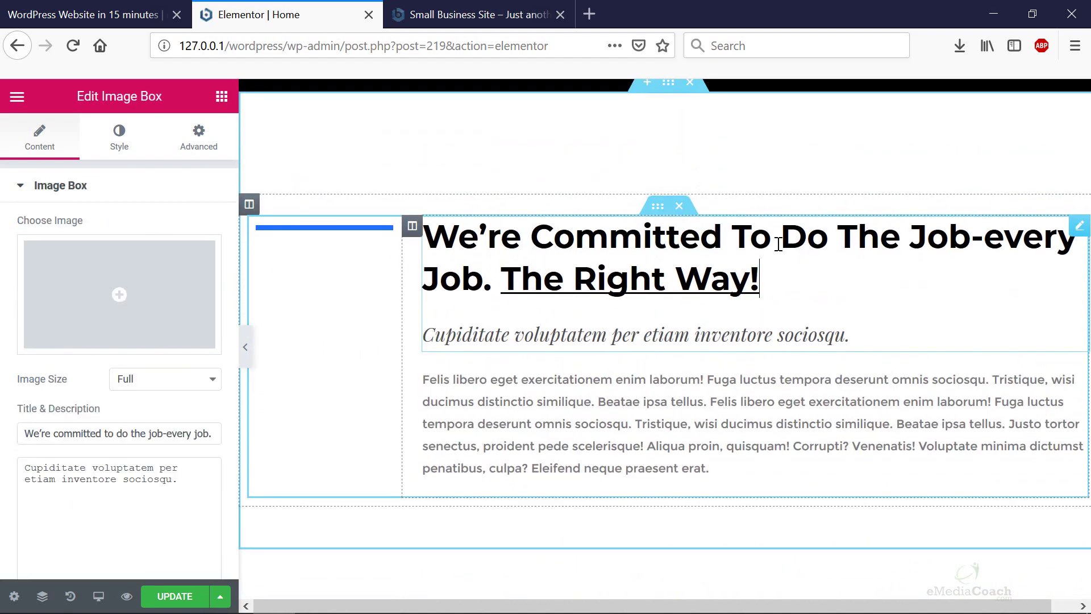
click(680, 207)
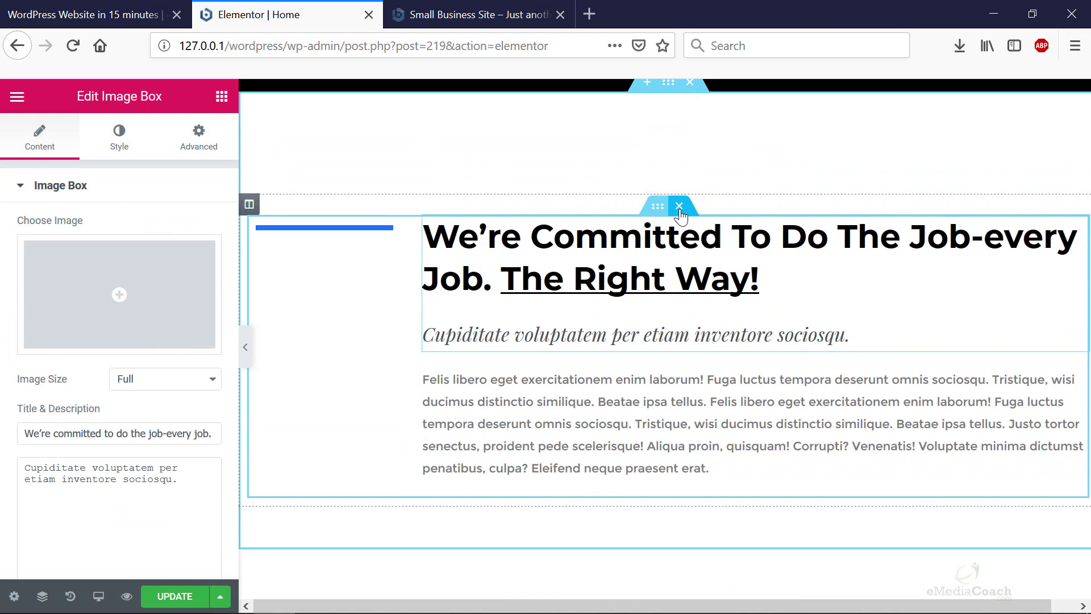
scroll(724, 214, up, 3)
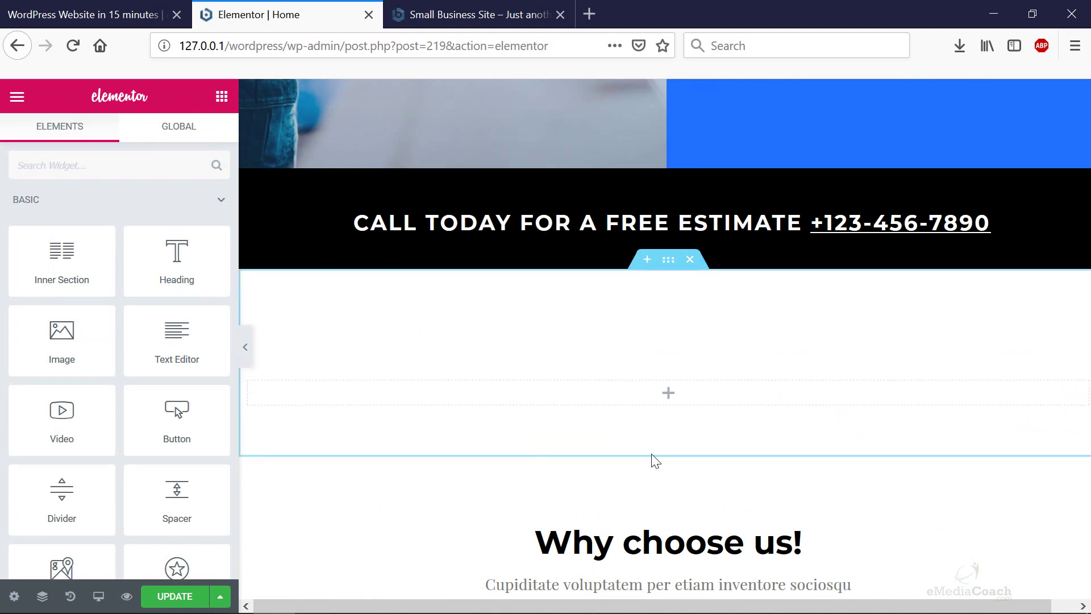
click(689, 260)
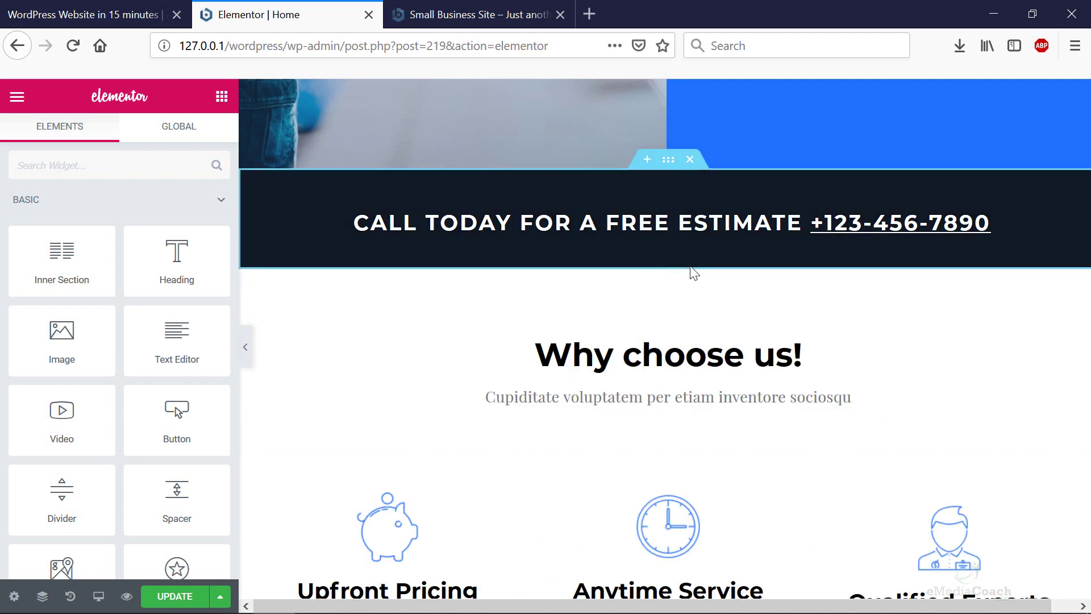
scroll(693, 273, down, 7)
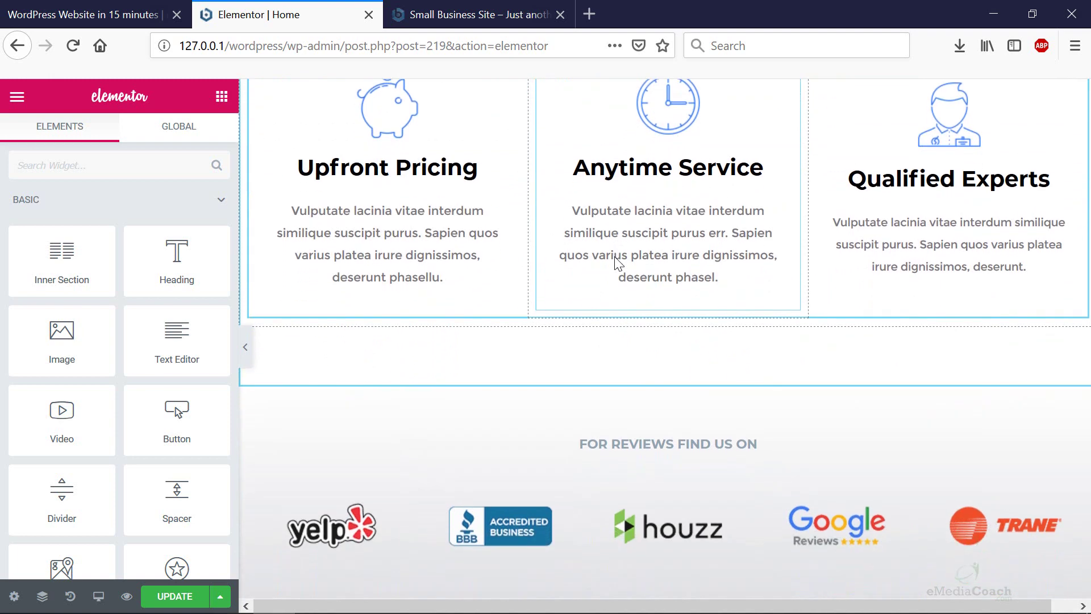
scroll(616, 257, down, 10)
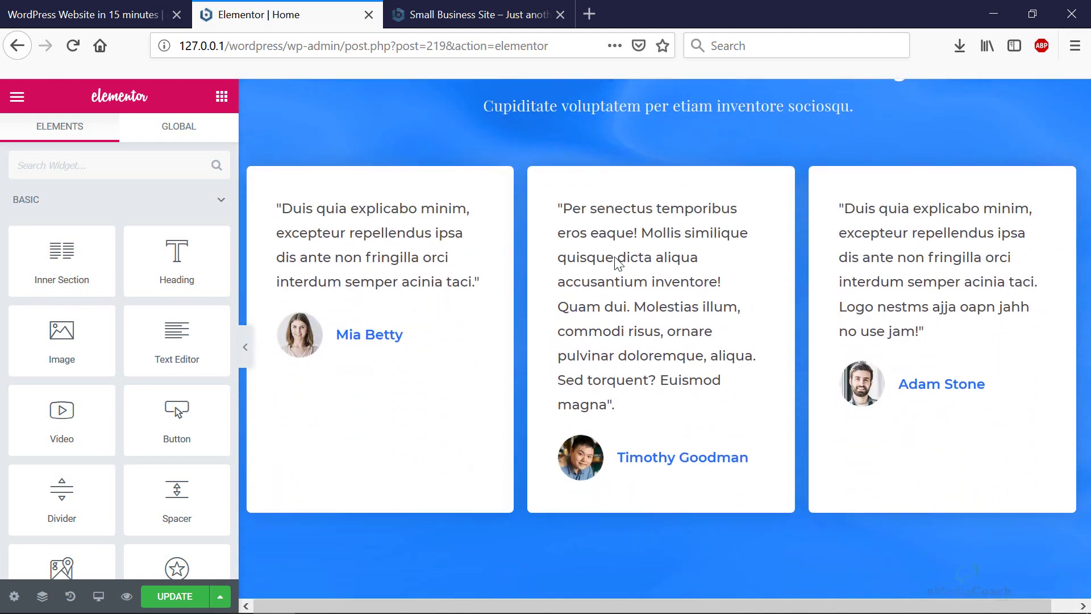
Review the Location box's image style settings, then select the Working Hours box.
scroll(618, 262, down, 8)
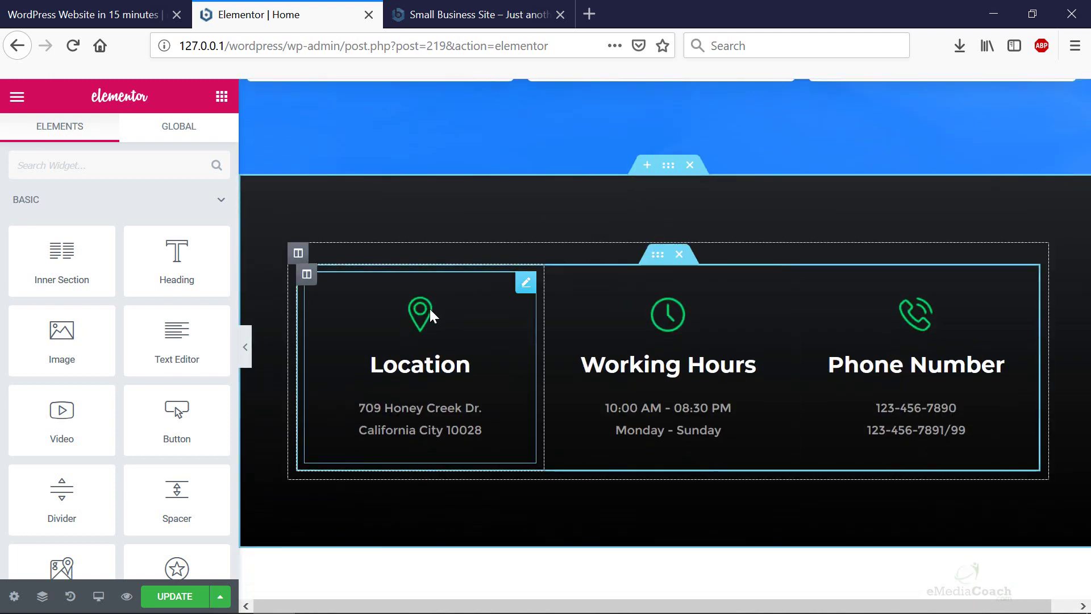
scroll(619, 321, down, 3)
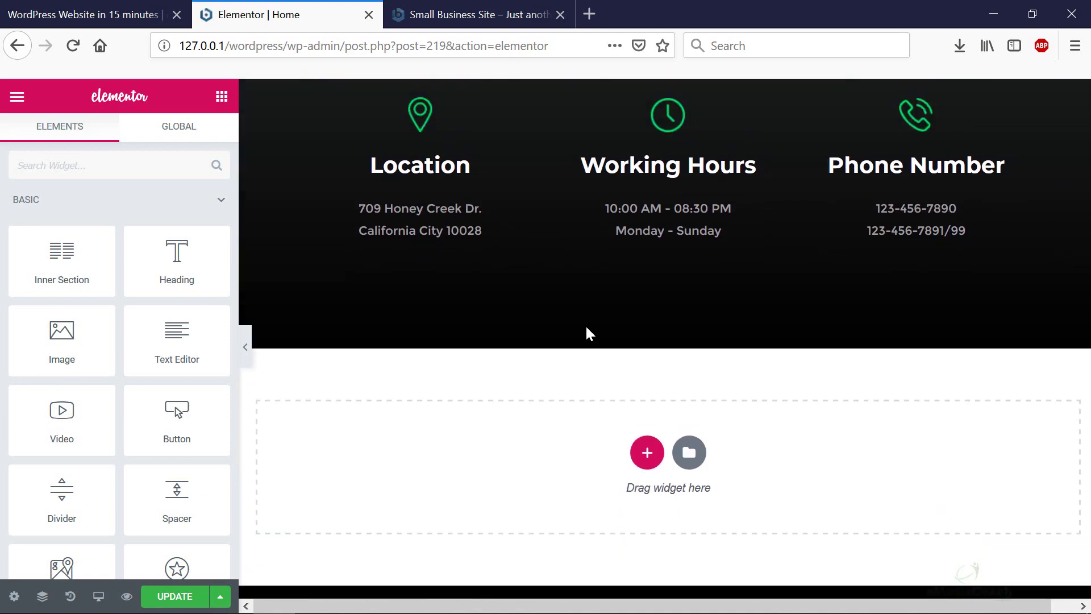
scroll(586, 332, up, 3)
click(437, 325)
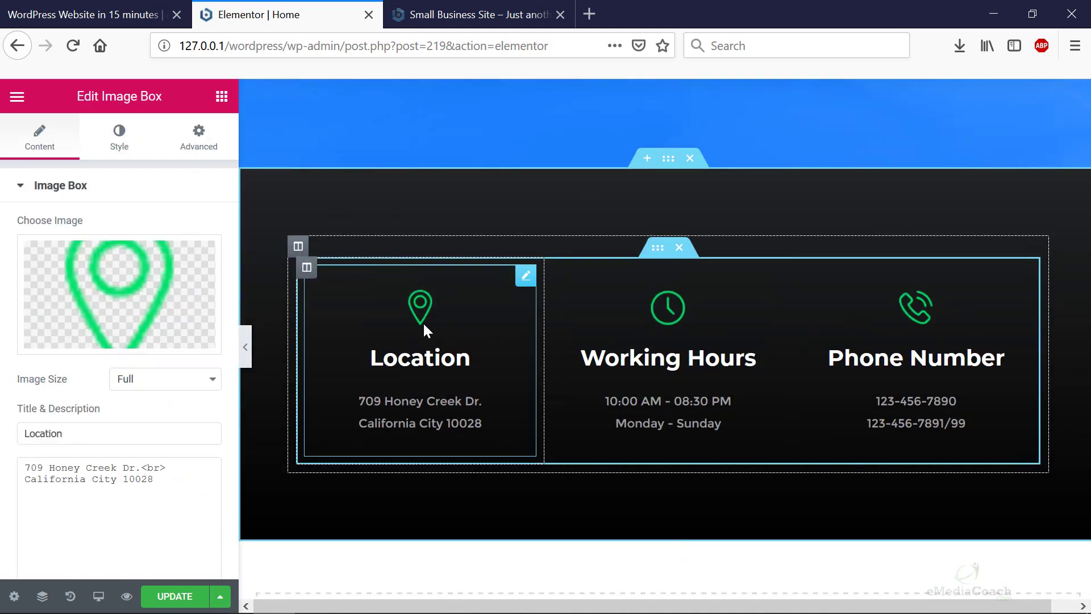
click(111, 147)
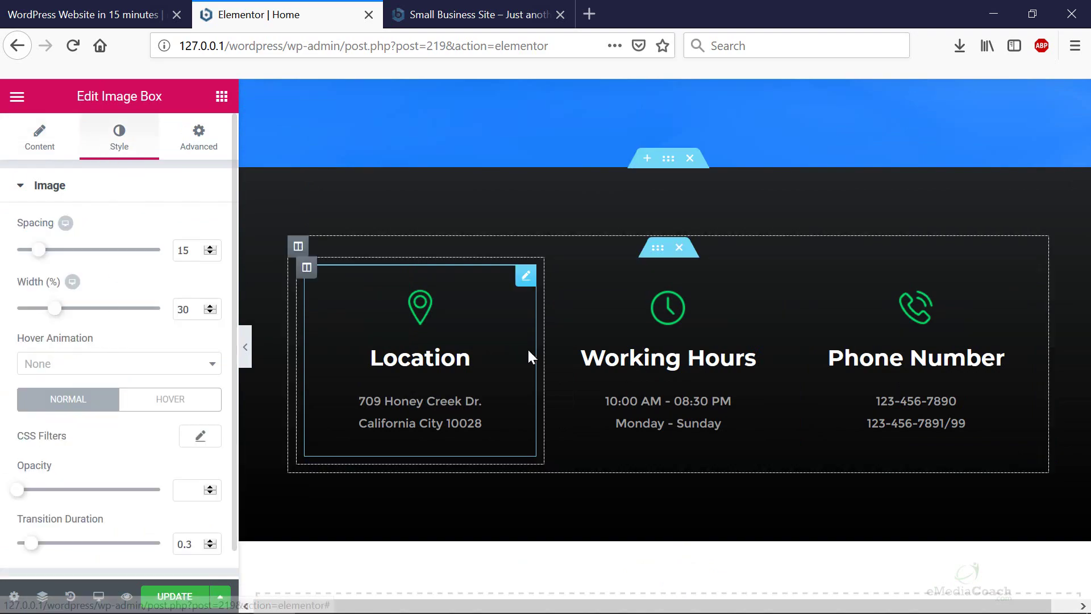
click(749, 337)
Return to the top of the page and open the Elementor main menu.
scroll(751, 341, up, 15)
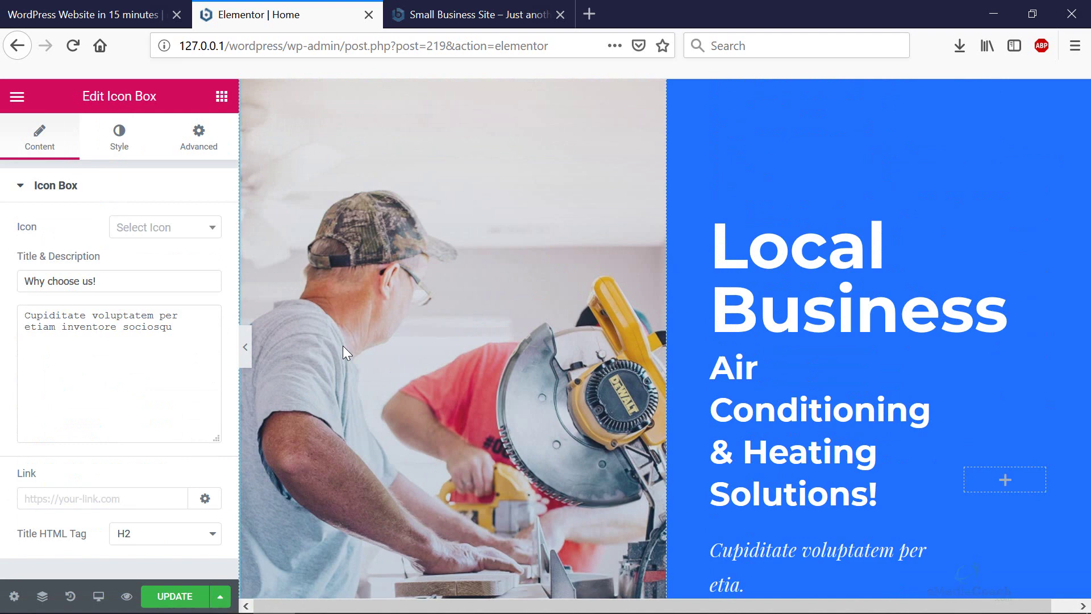
scroll(343, 345, up, 5)
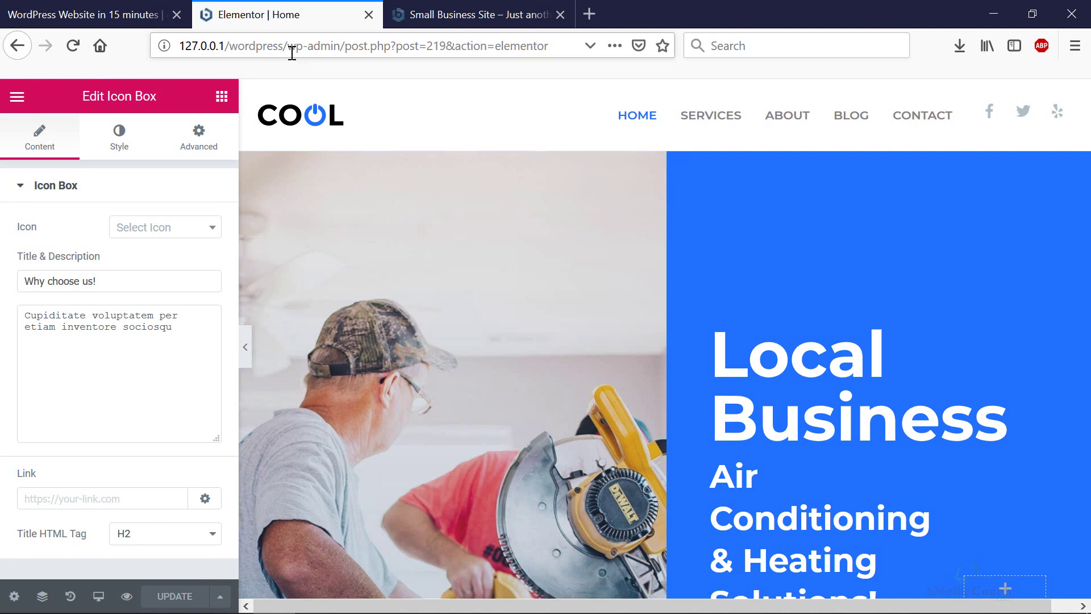
click(17, 97)
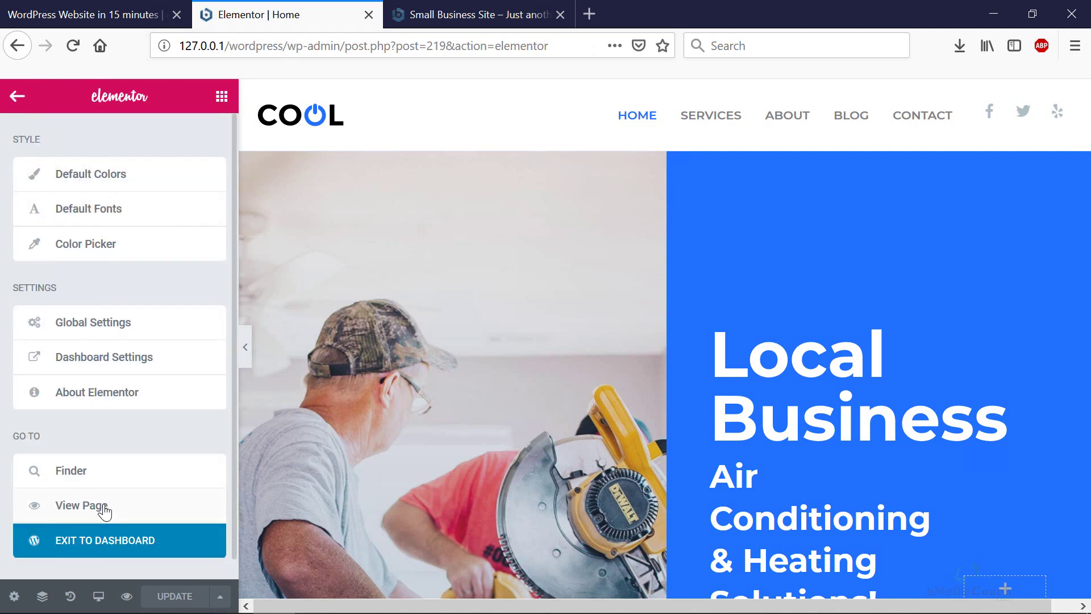
View the published Home page on the live site and reload it.
click(81, 505)
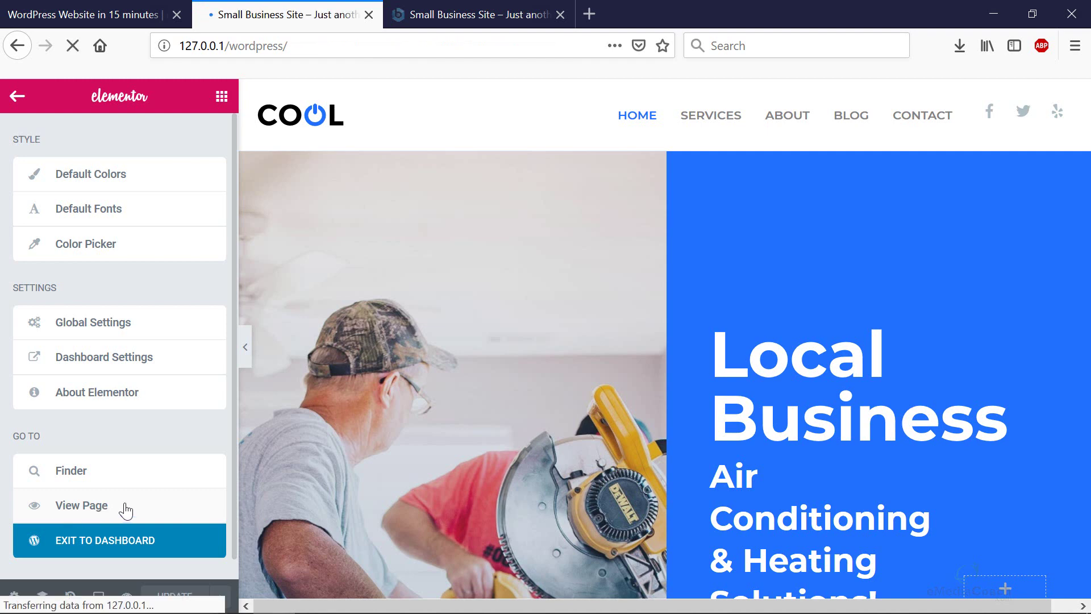
key(F5)
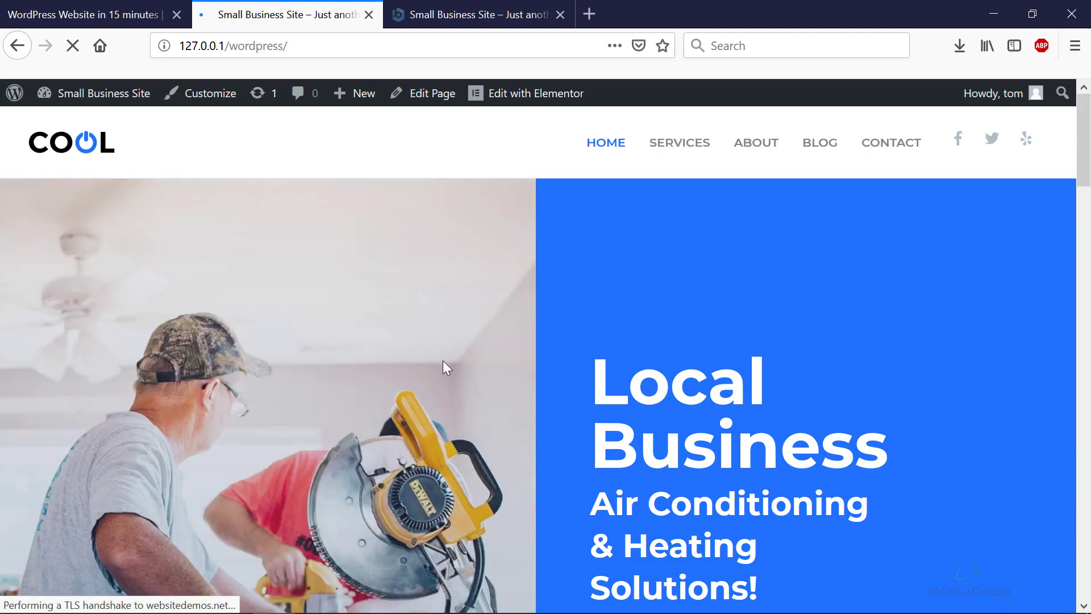
scroll(454, 358, down, 3)
scroll(476, 358, down, 10)
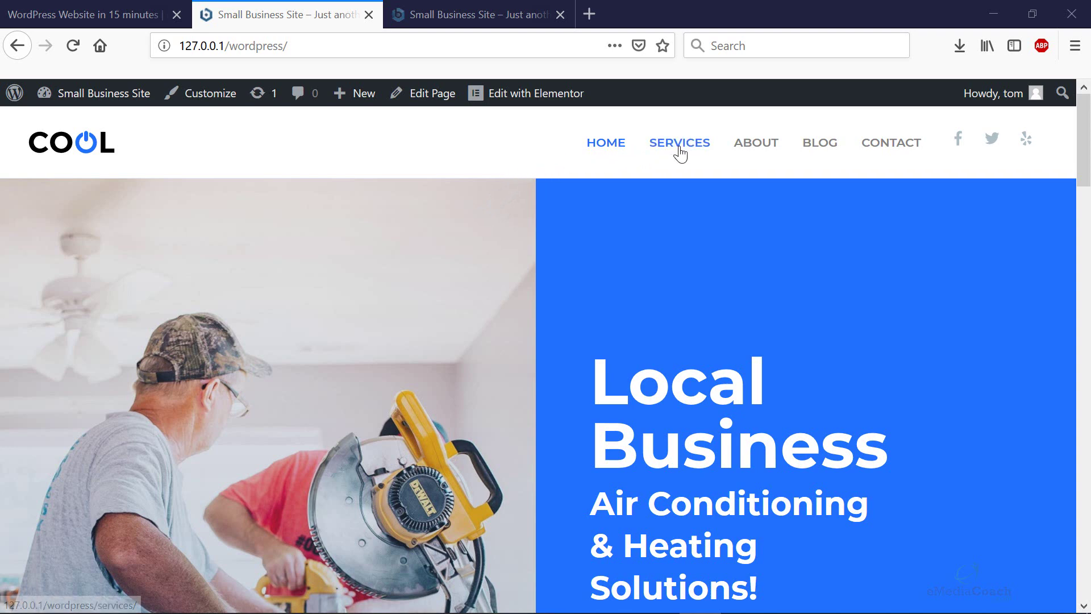
Go to the SERVICES page and open it with Edit with Elementor.
click(696, 147)
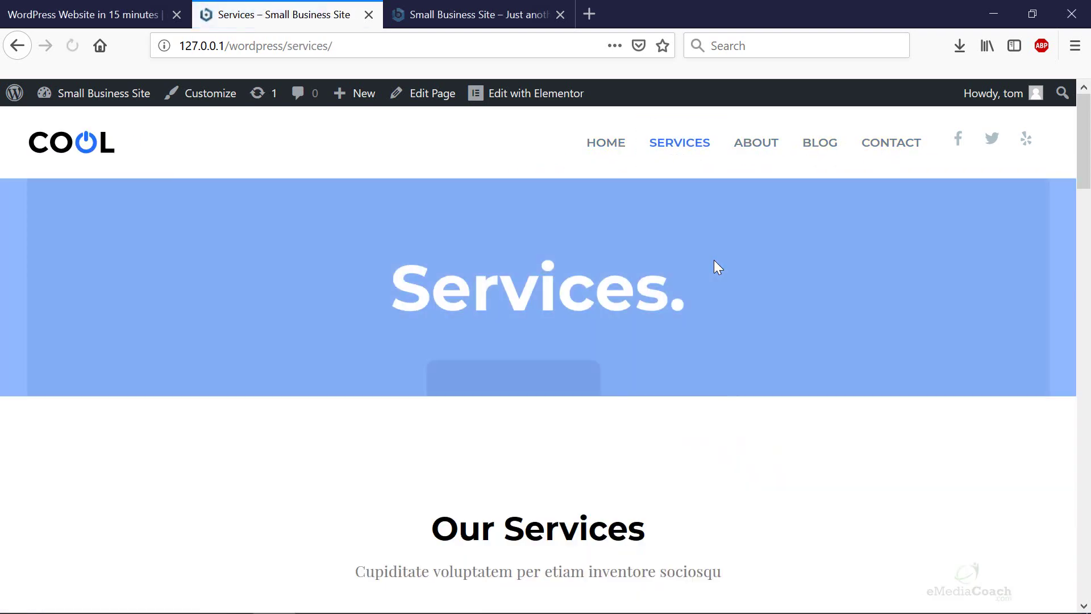
scroll(714, 261, down, 15)
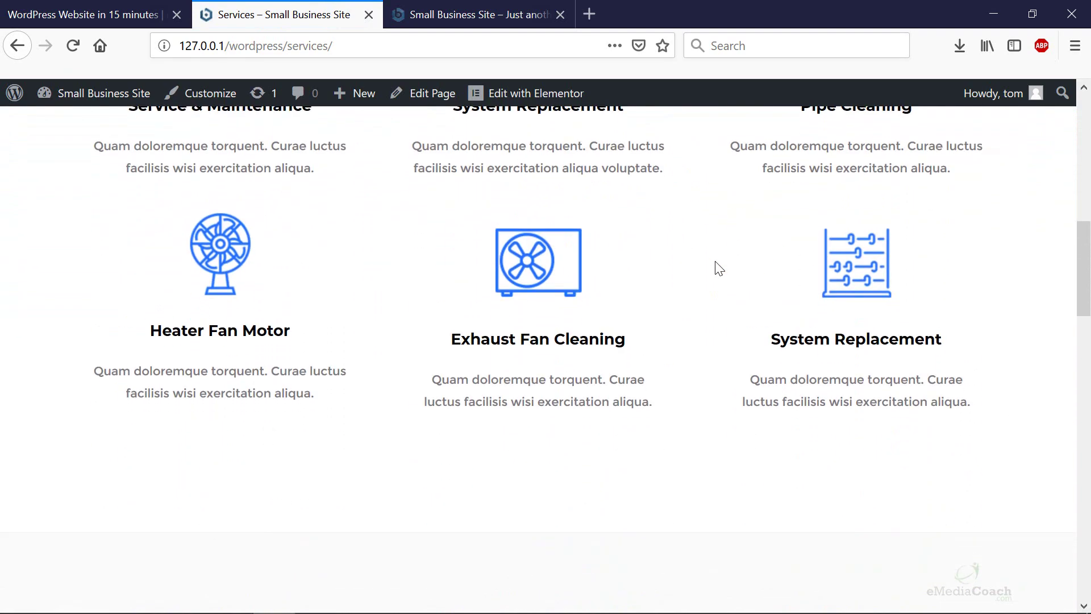
scroll(701, 275, up, 15)
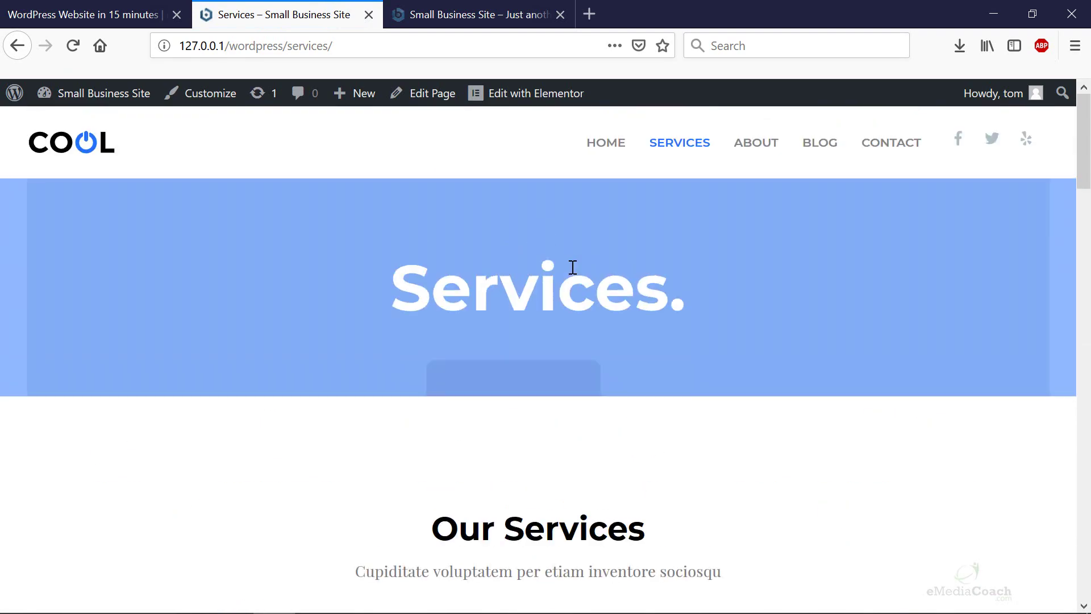
click(538, 98)
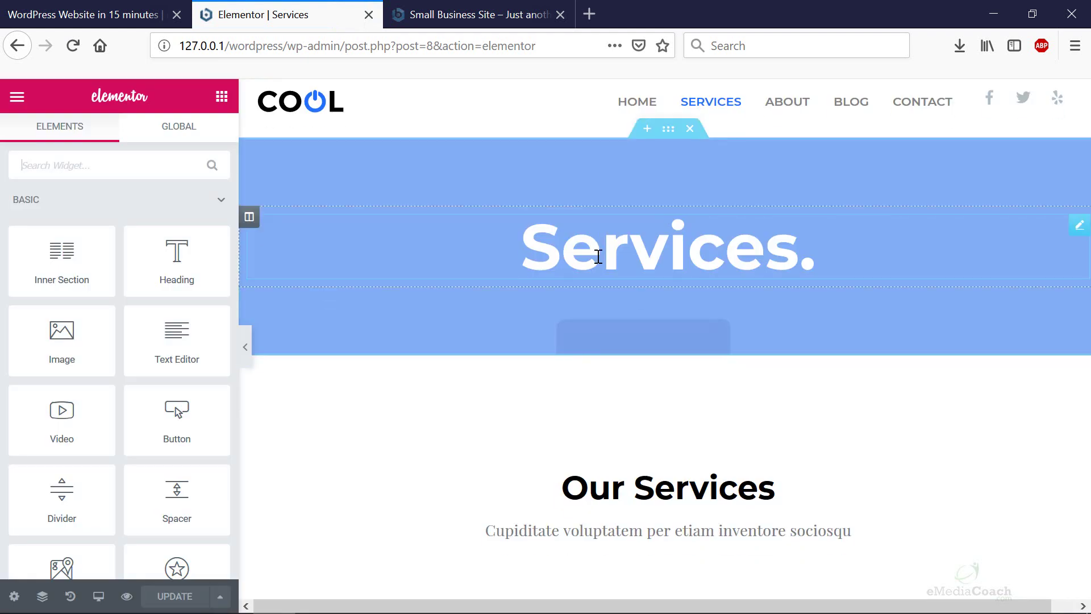
Inspect the 'Services.' heading and the 'Our Services' title box.
scroll(596, 256, down, 3)
scroll(613, 264, up, 3)
click(635, 274)
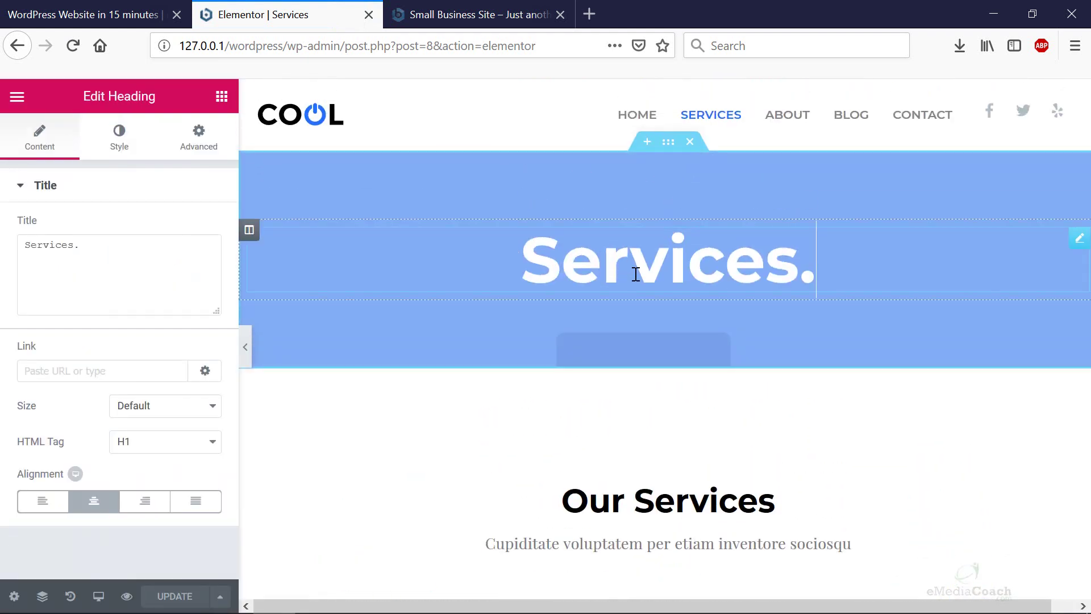
scroll(637, 279, down, 3)
click(632, 329)
Inspect the Service & Maintenance and Exhaust Fan Cleaning boxes and scroll through the page.
scroll(632, 328, down, 3)
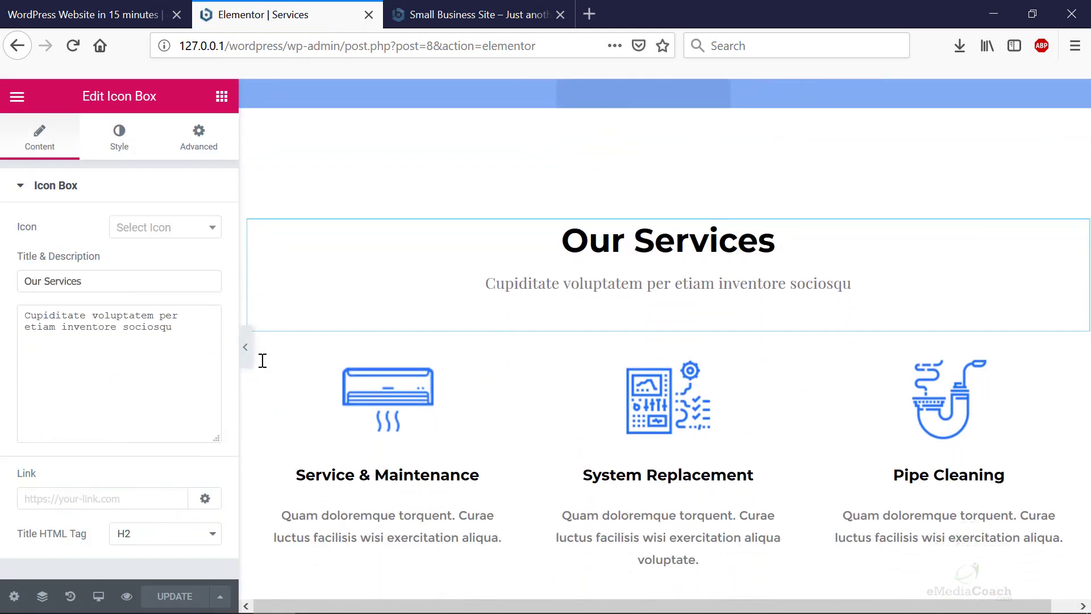
click(284, 295)
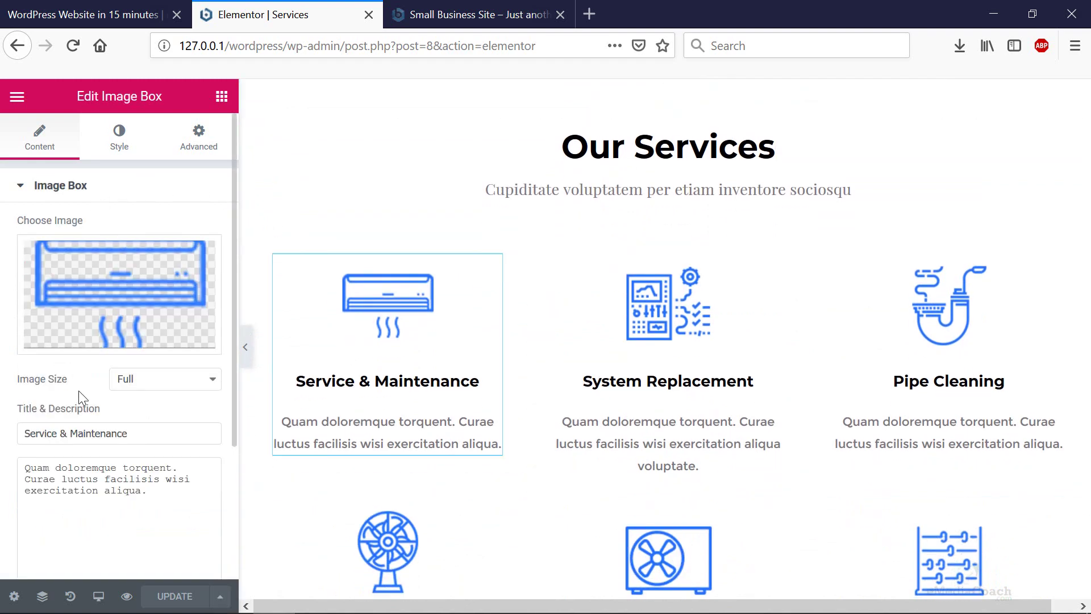
click(103, 145)
click(40, 146)
scroll(584, 360, down, 6)
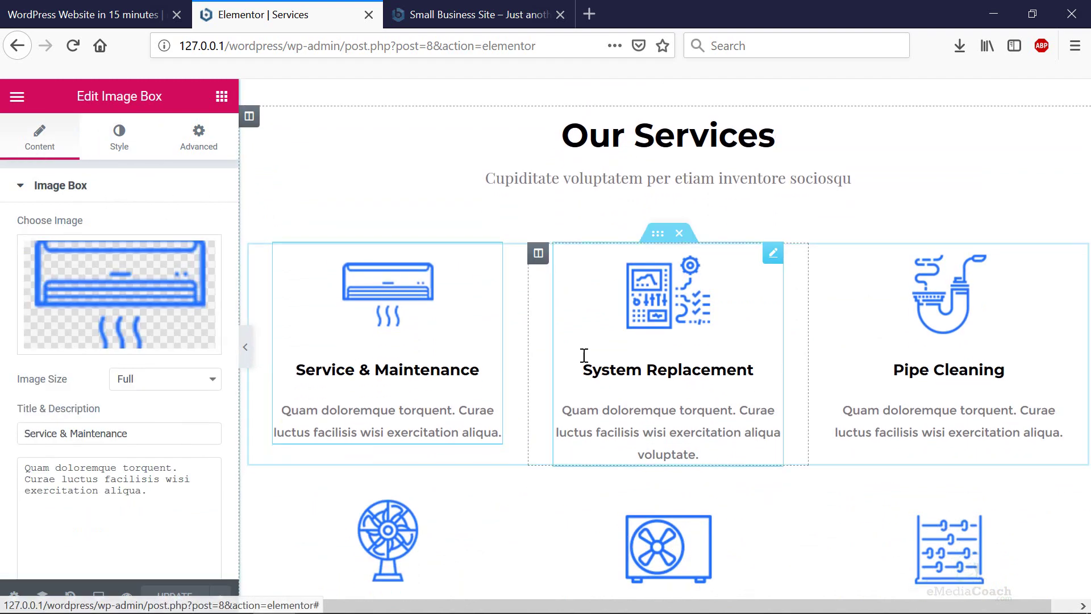
click(721, 341)
scroll(514, 310, down, 6)
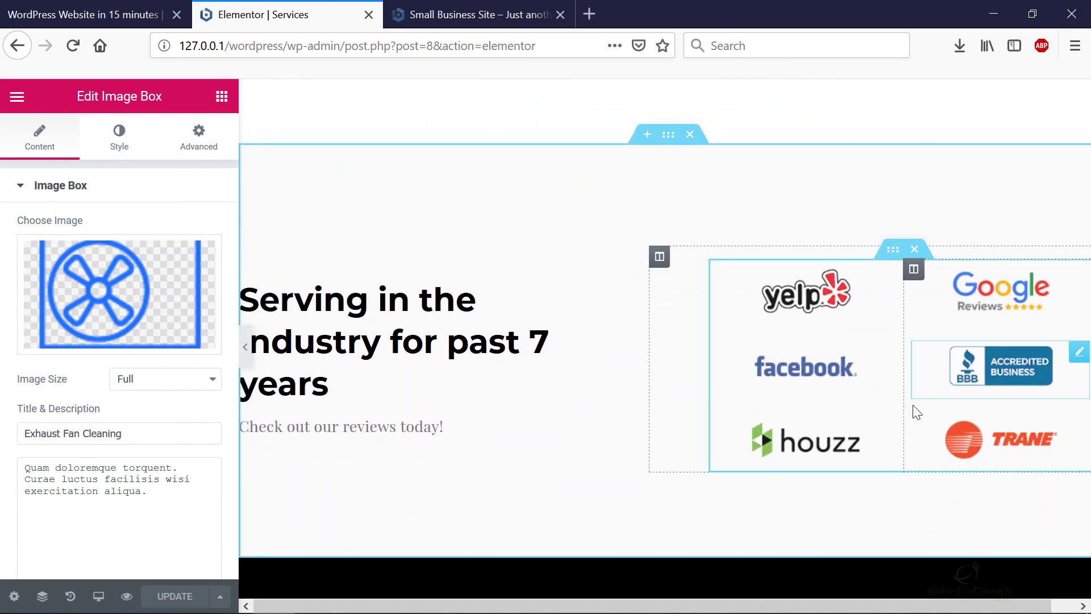
scroll(909, 406, down, 5)
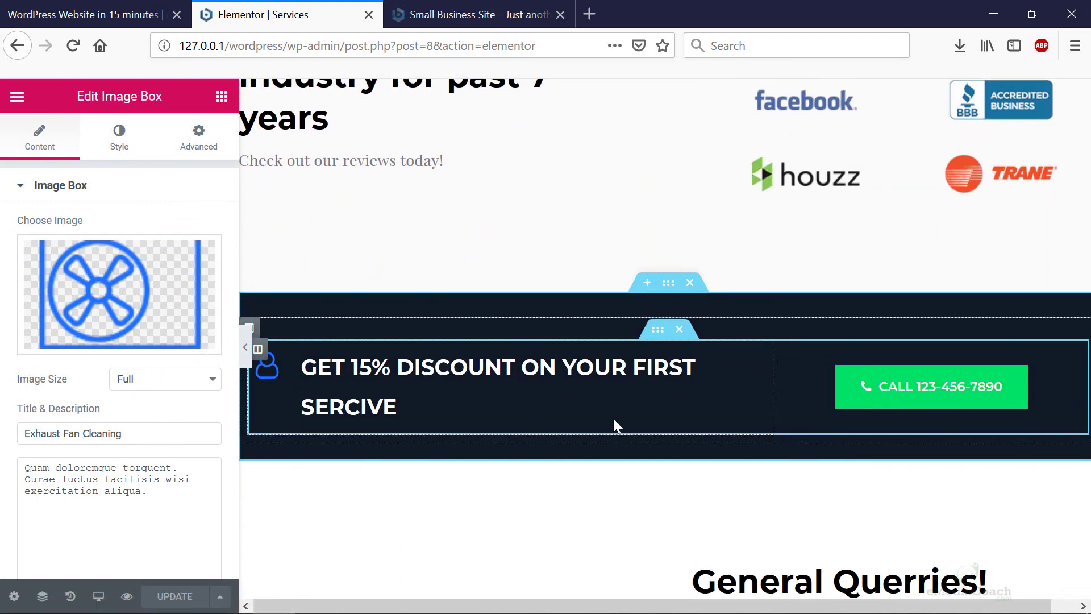
scroll(573, 512, down, 2)
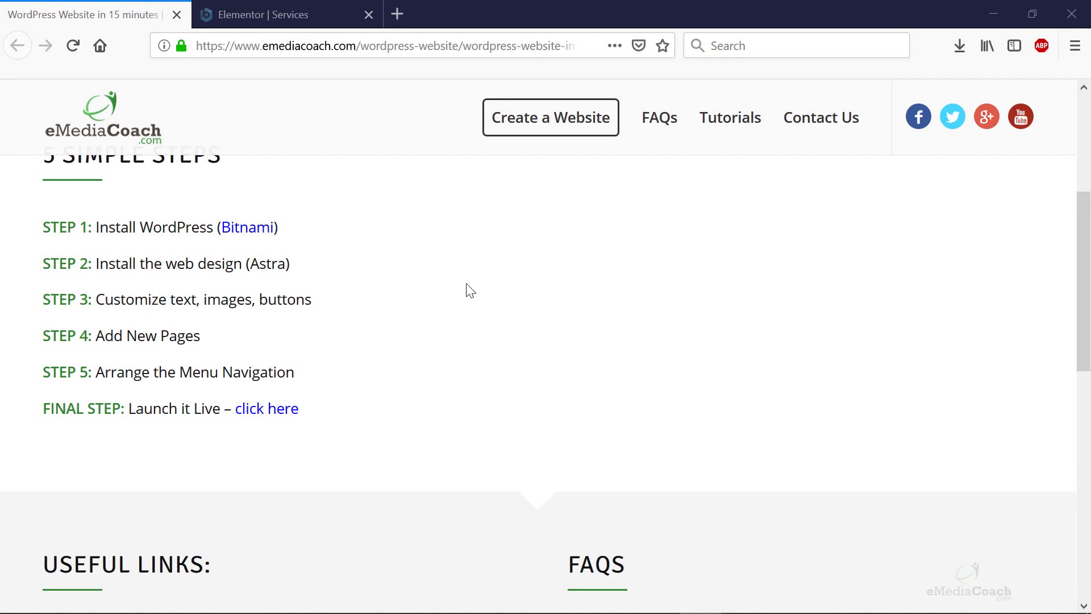
Exit Elementor to the WordPress dashboard and start a new page via Pages > Add New.
drag(68, 337, 192, 338)
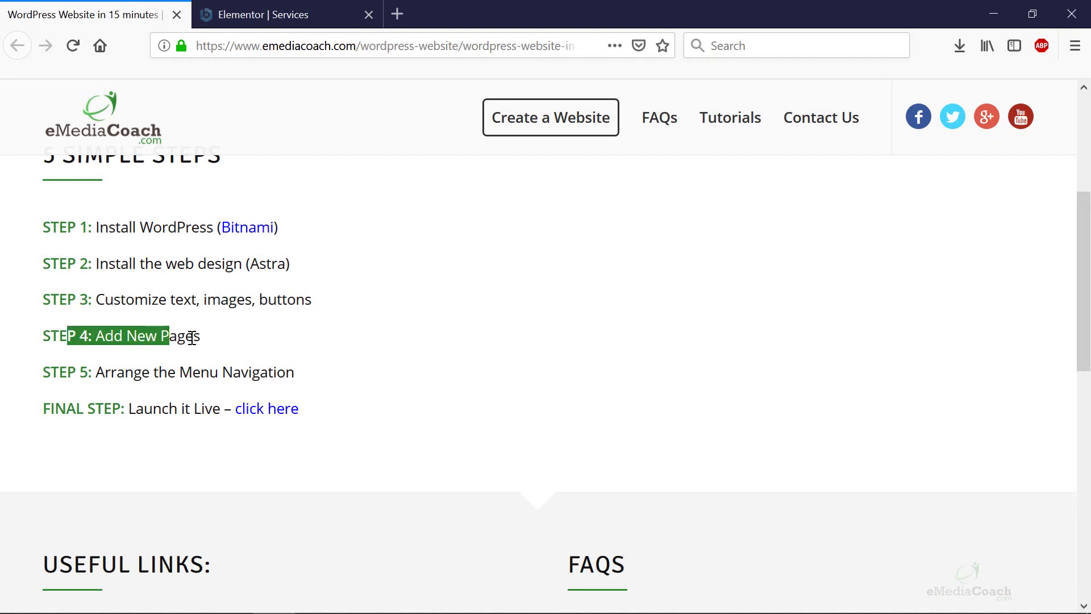
click(279, 22)
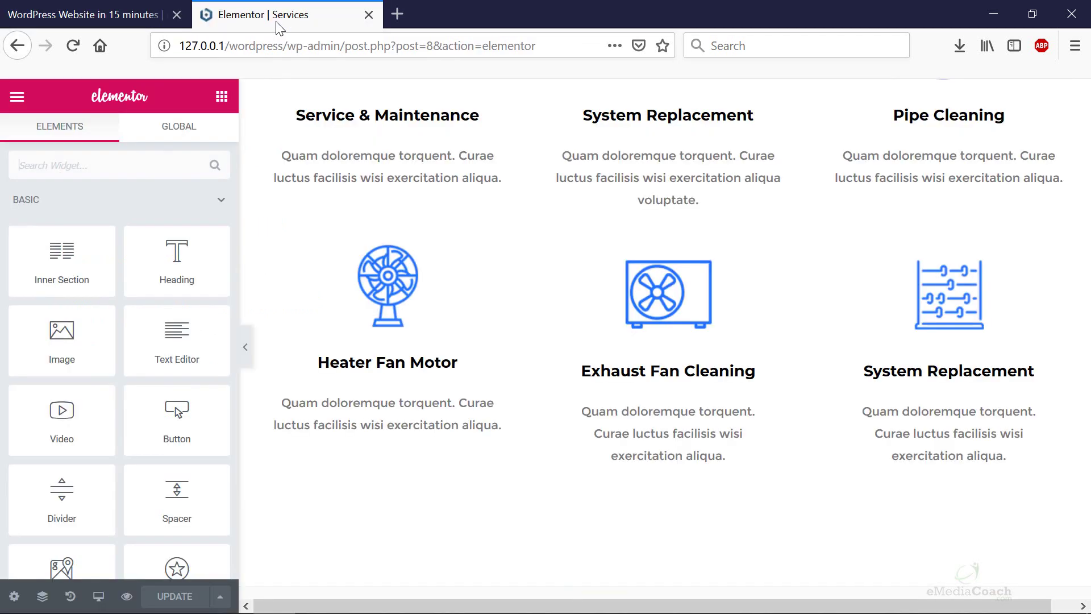
click(17, 99)
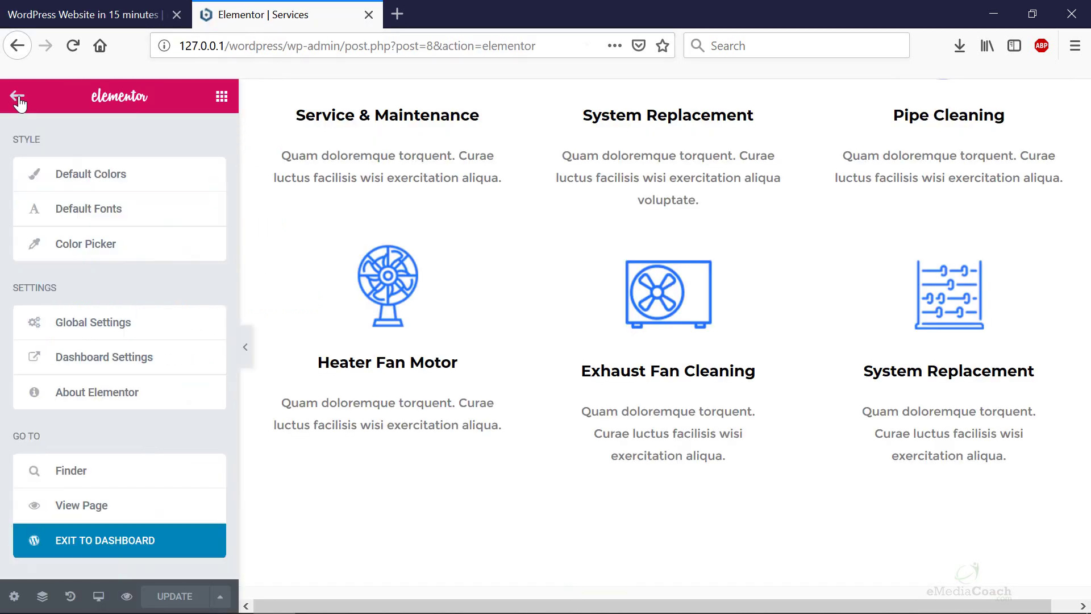
click(107, 548)
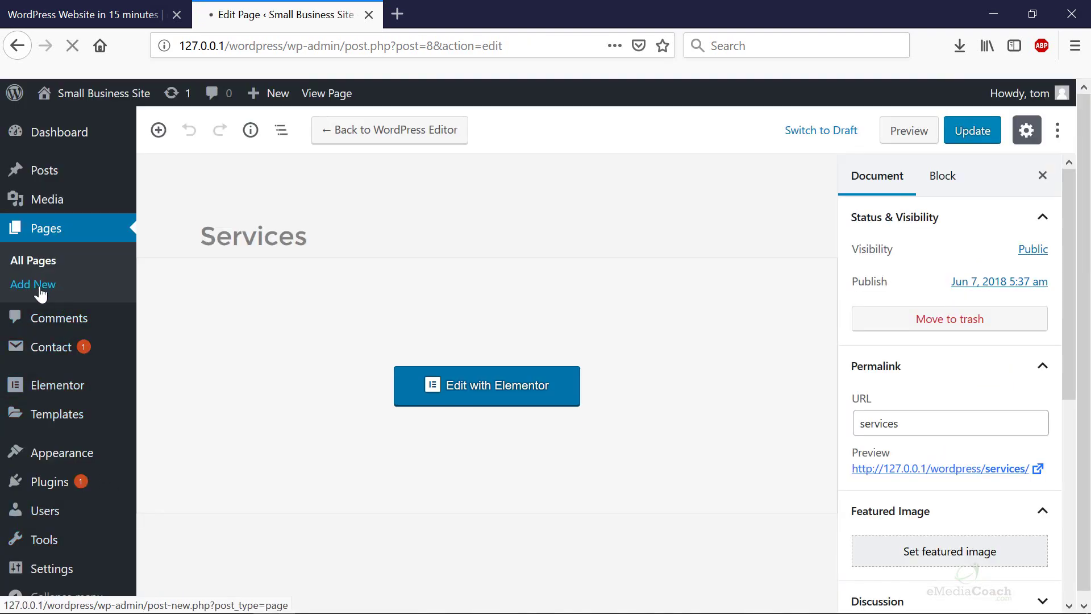
click(40, 291)
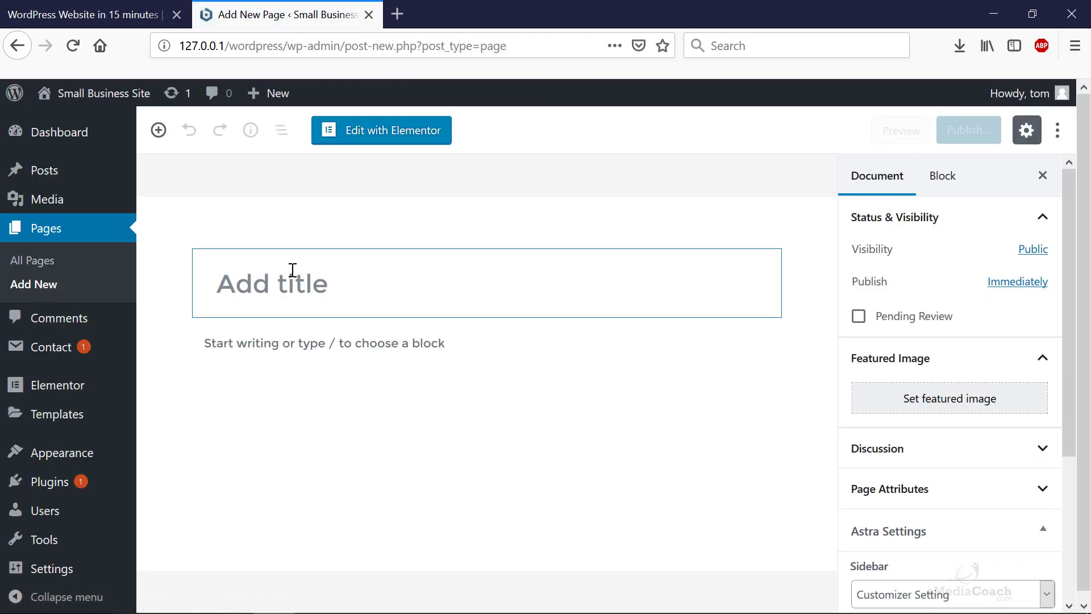
Title the new page 'Service 1' and launch Edit with Elementor.
text(Service 1)
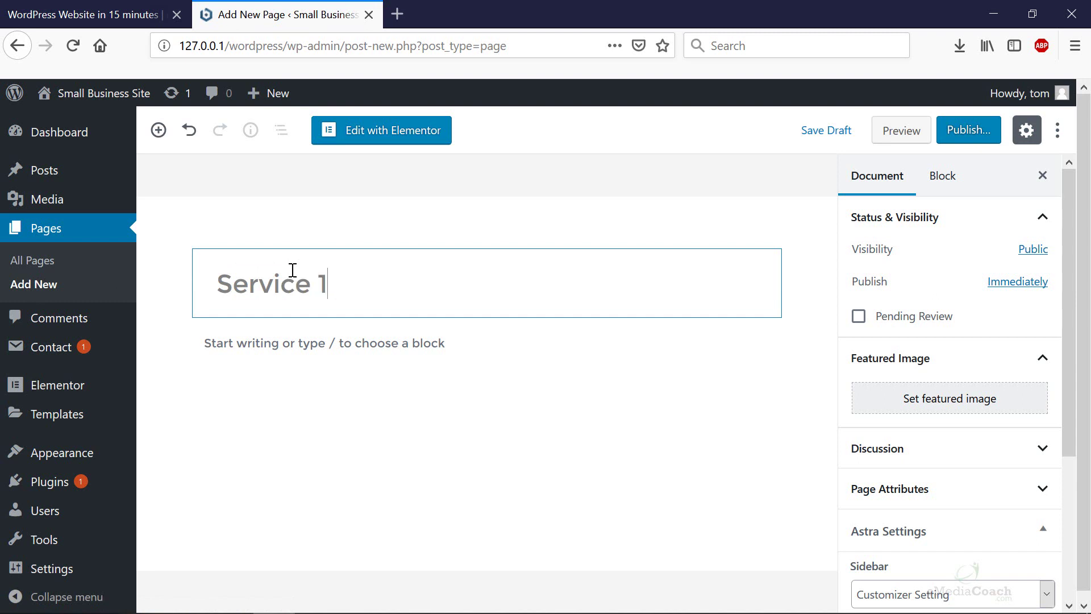
click(419, 146)
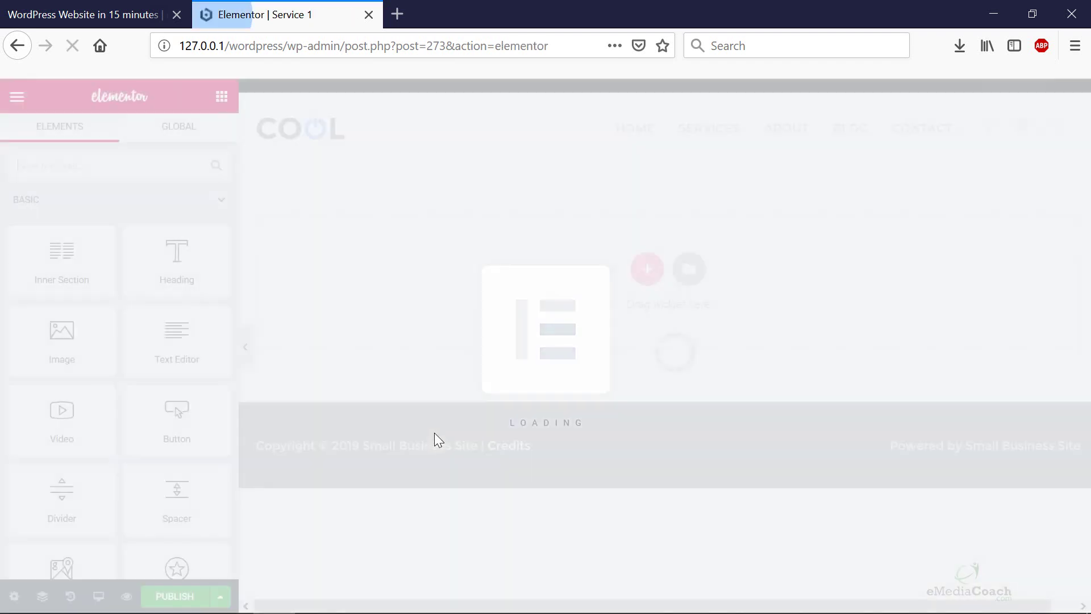
Insert the 'Homepage – Business' library template into the Service 1 page.
click(688, 263)
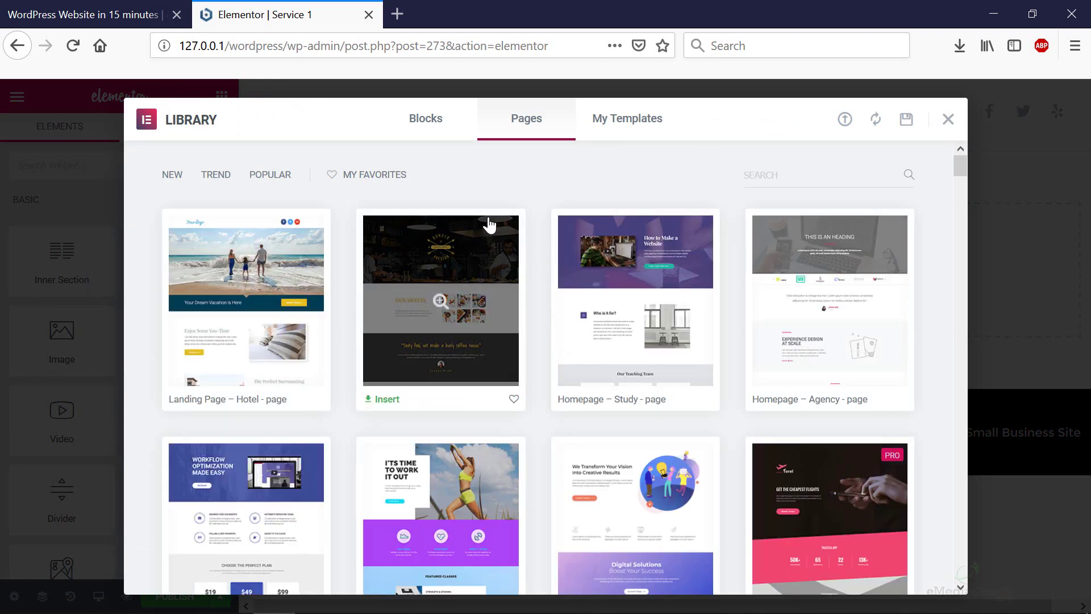
scroll(490, 214, down, 3)
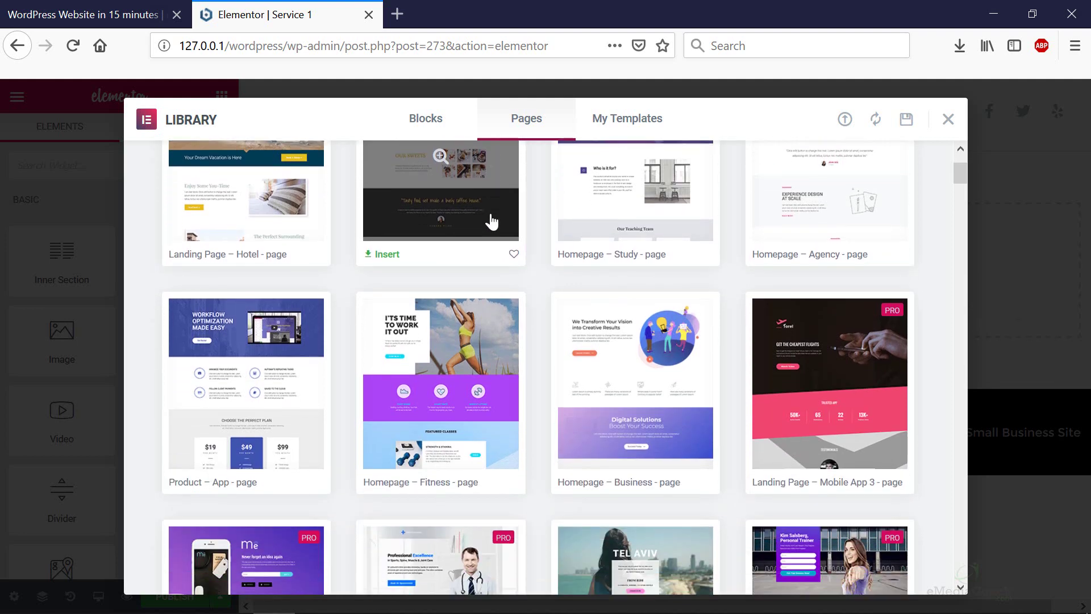
scroll(493, 330, down, 1)
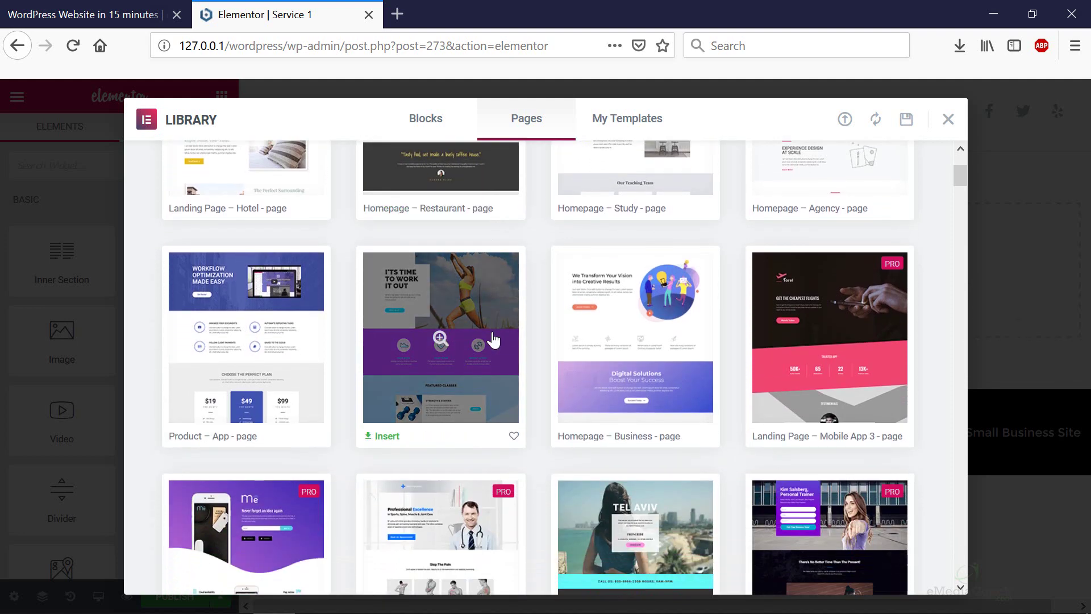
click(628, 328)
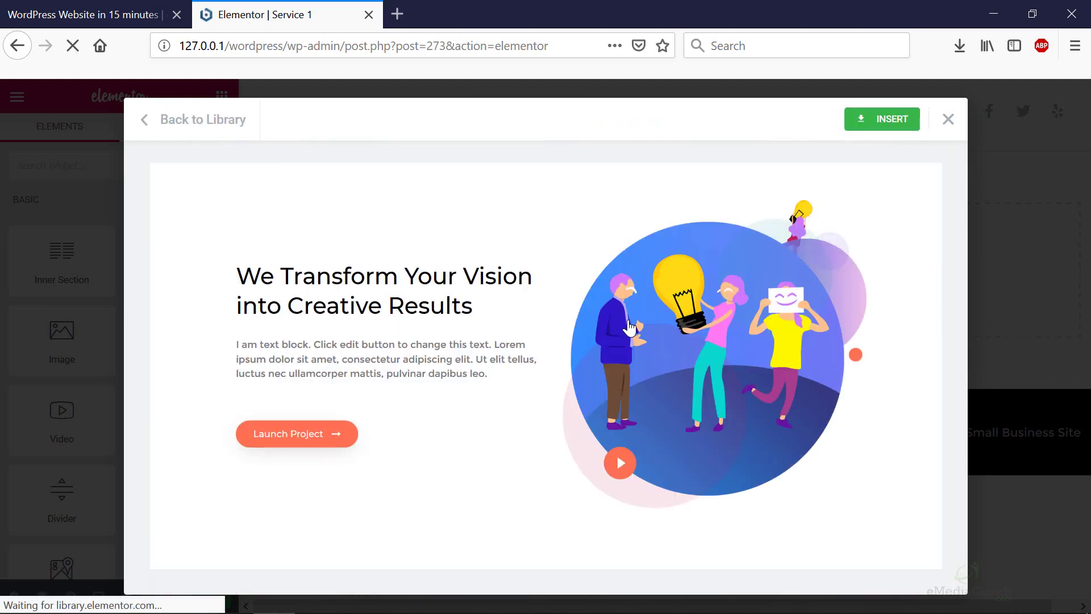
scroll(591, 332, down, 2)
scroll(594, 327, down, 7)
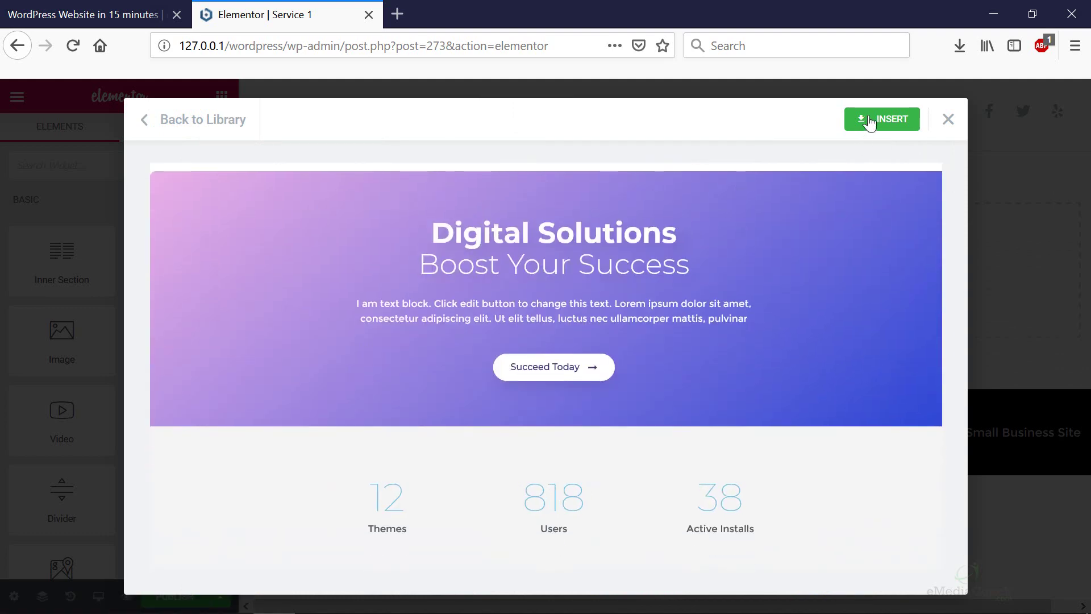
click(869, 120)
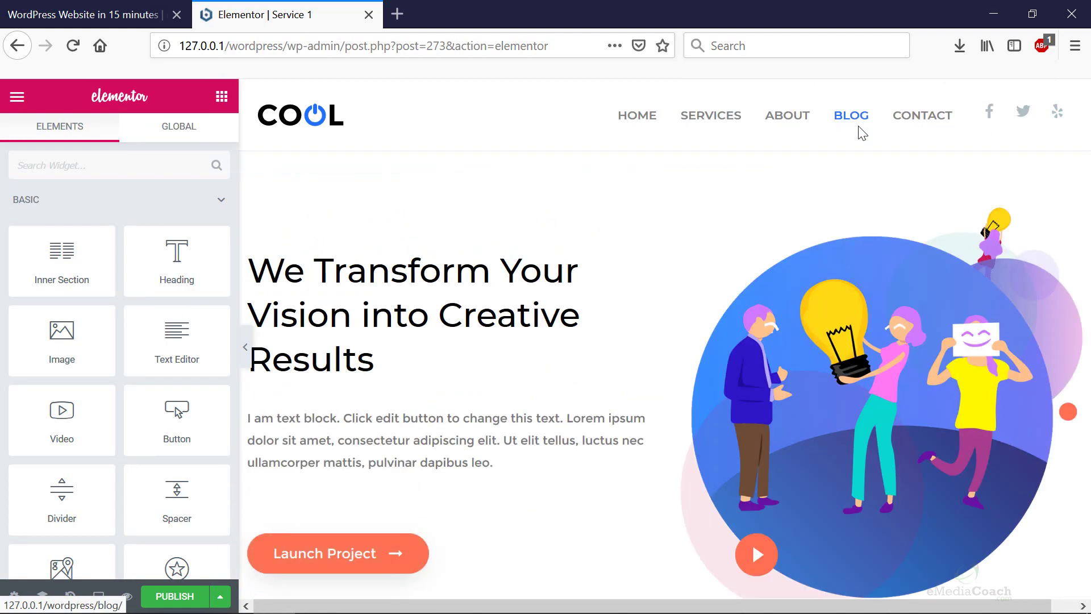
Publish Service 1 and open the live page at /service-1/.
scroll(633, 318, down, 10)
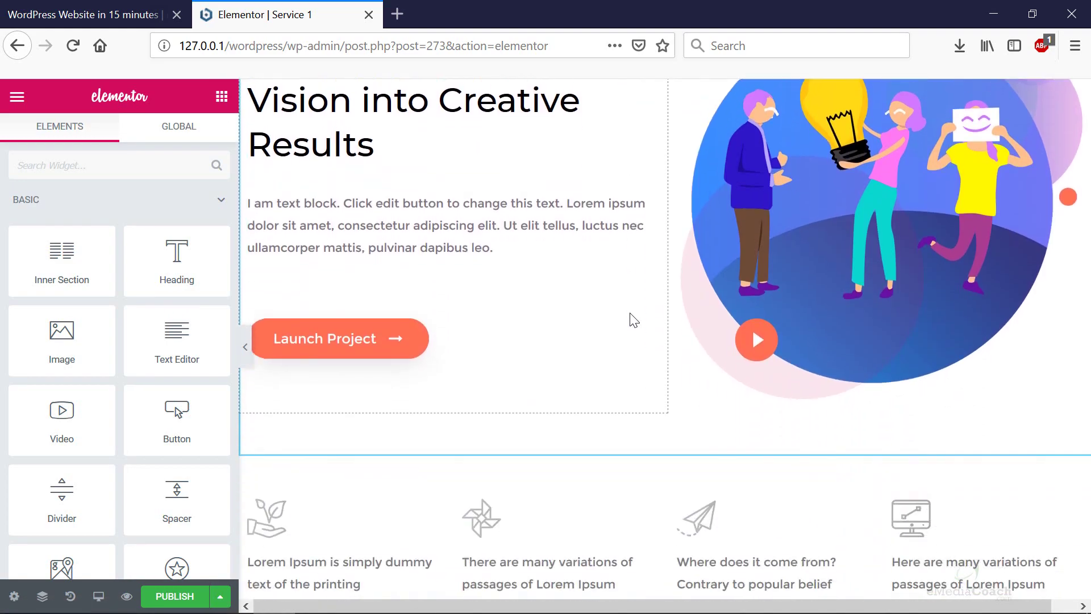
scroll(630, 312, down, 16)
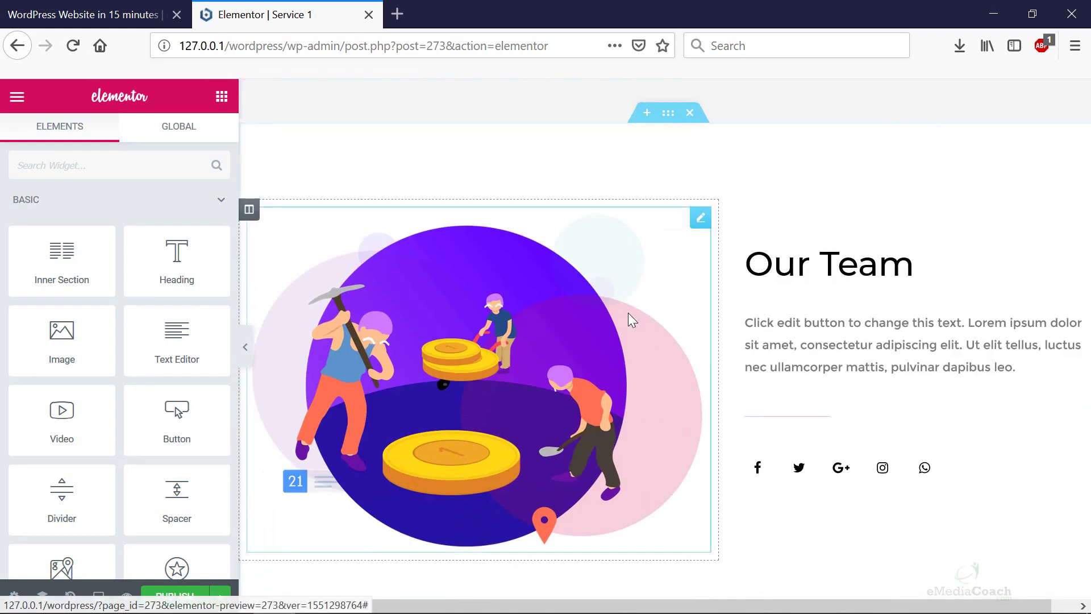
scroll(425, 484, up, 3)
scroll(425, 484, up, 5)
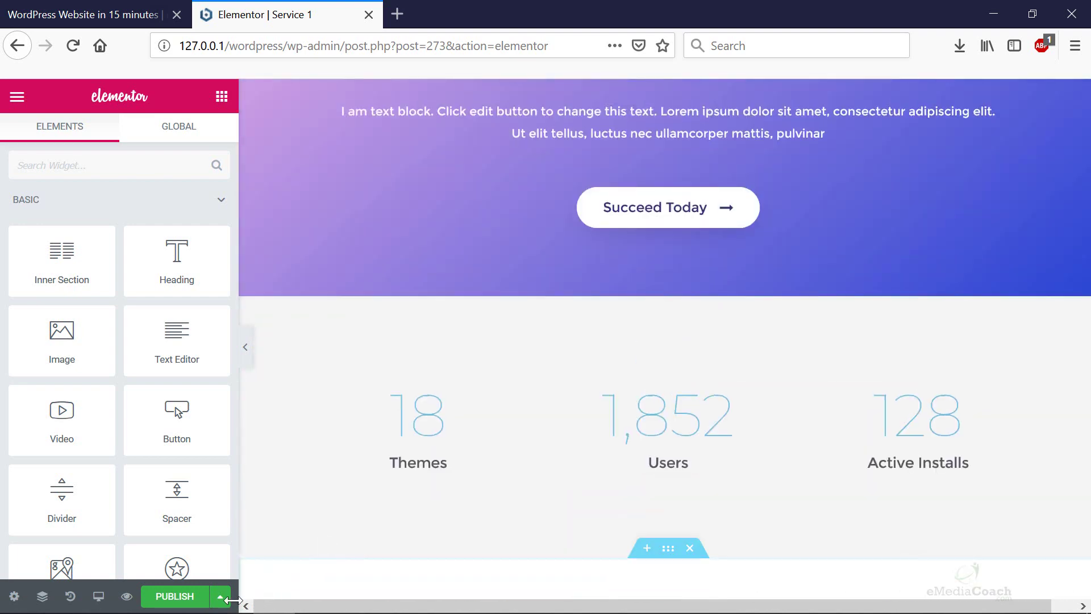
click(164, 596)
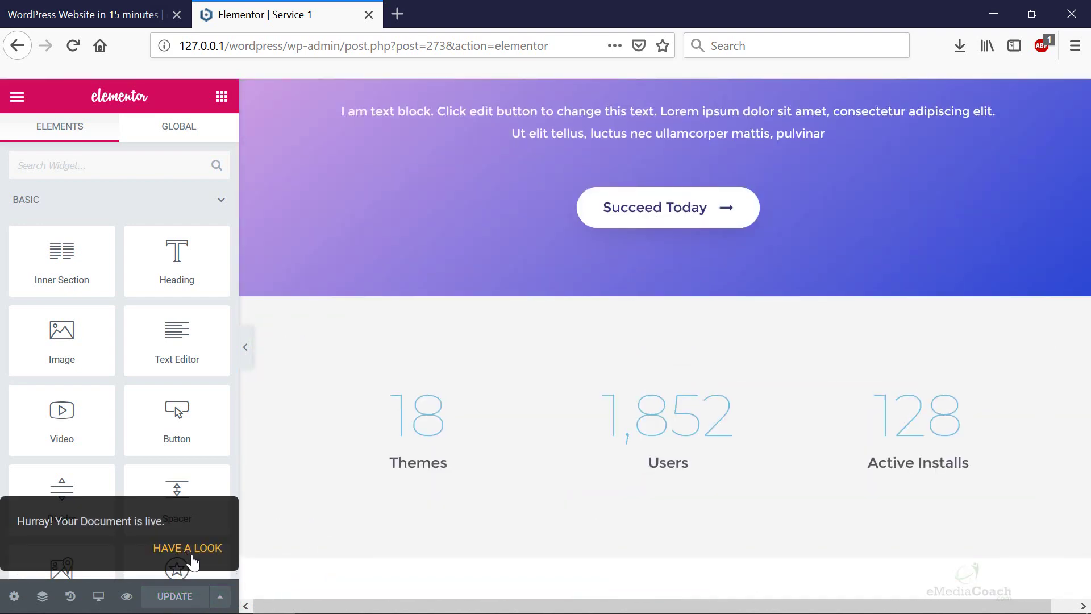
click(191, 549)
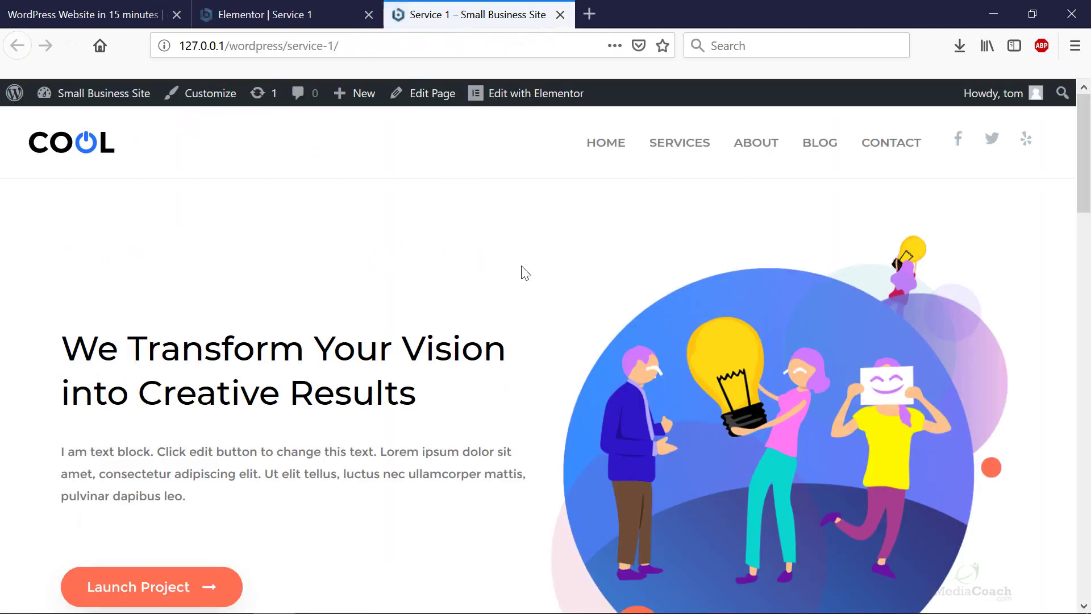
scroll(525, 274, down, 6)
Return to the Service 1 Elementor tab and exit to the dashboard.
scroll(446, 221, up, 6)
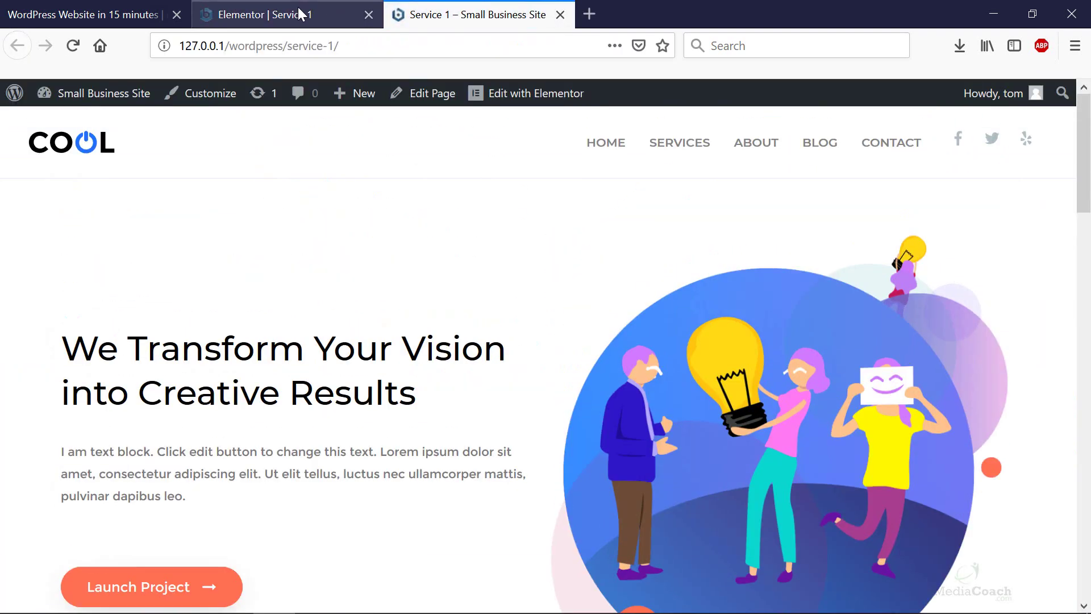
click(302, 15)
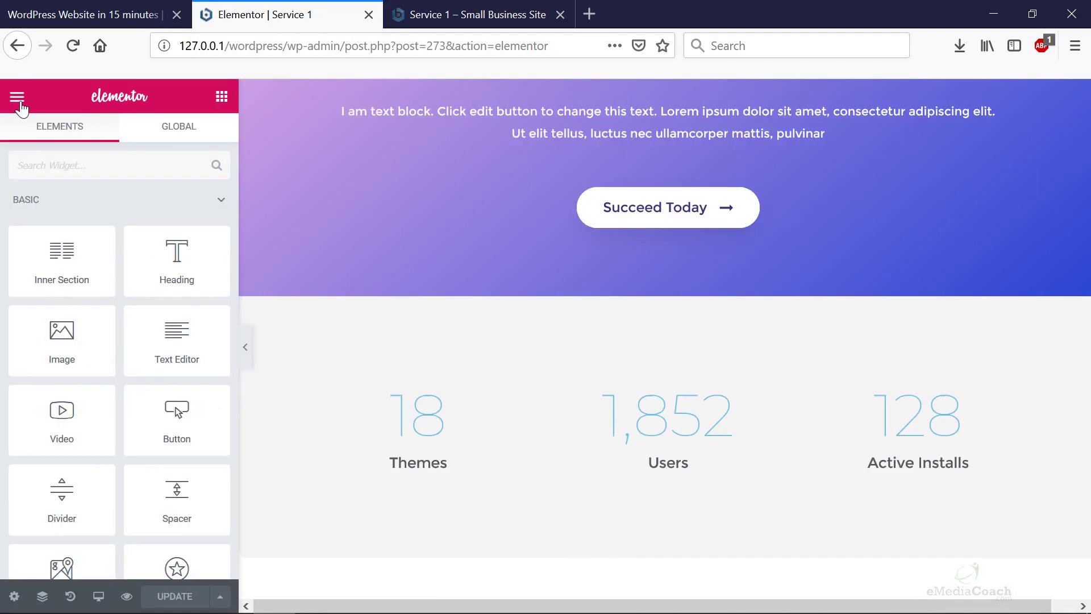
click(17, 100)
click(114, 549)
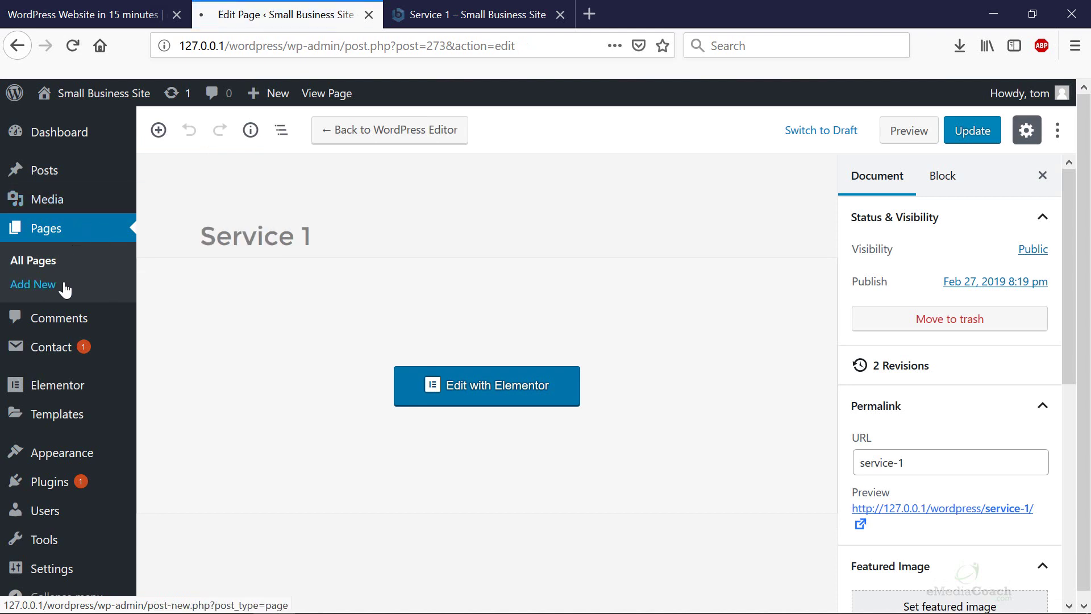
Add a new page titled 'Contact Us' and launch Edit with Elementor.
click(64, 289)
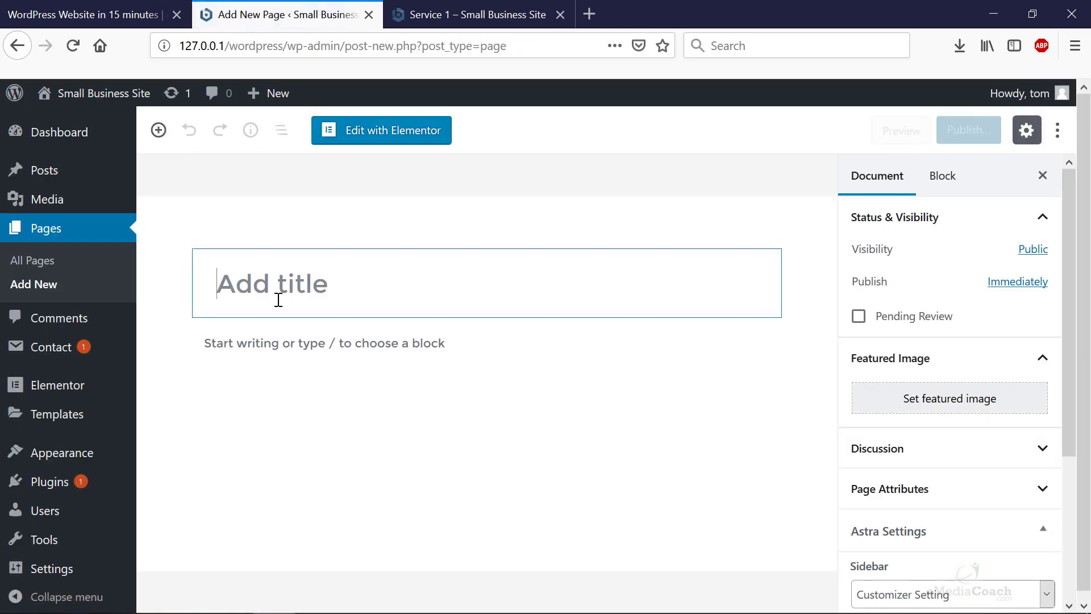
text(Contact Us)
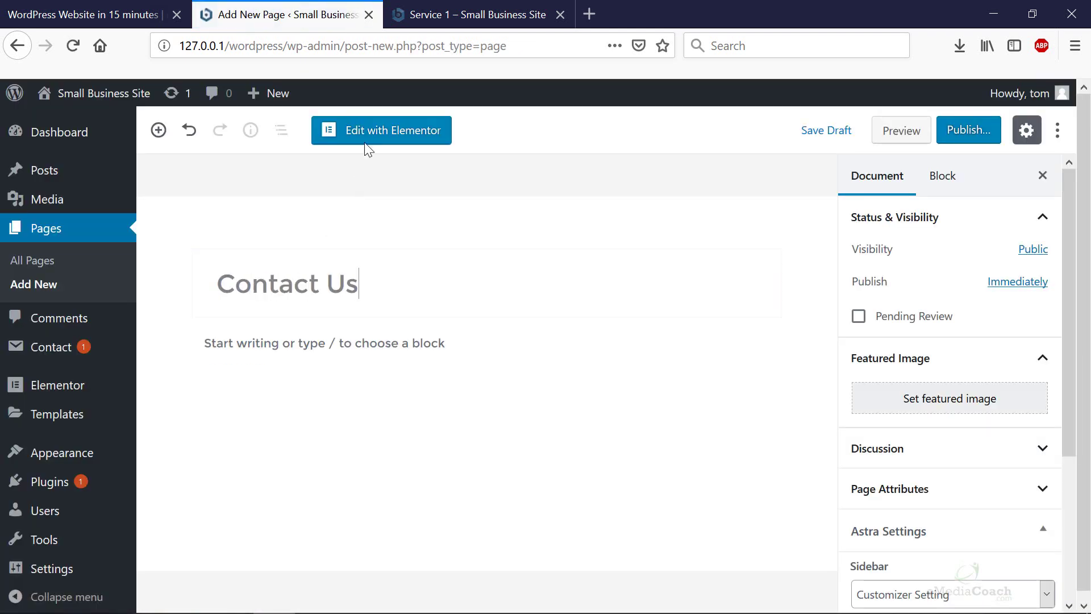
click(381, 128)
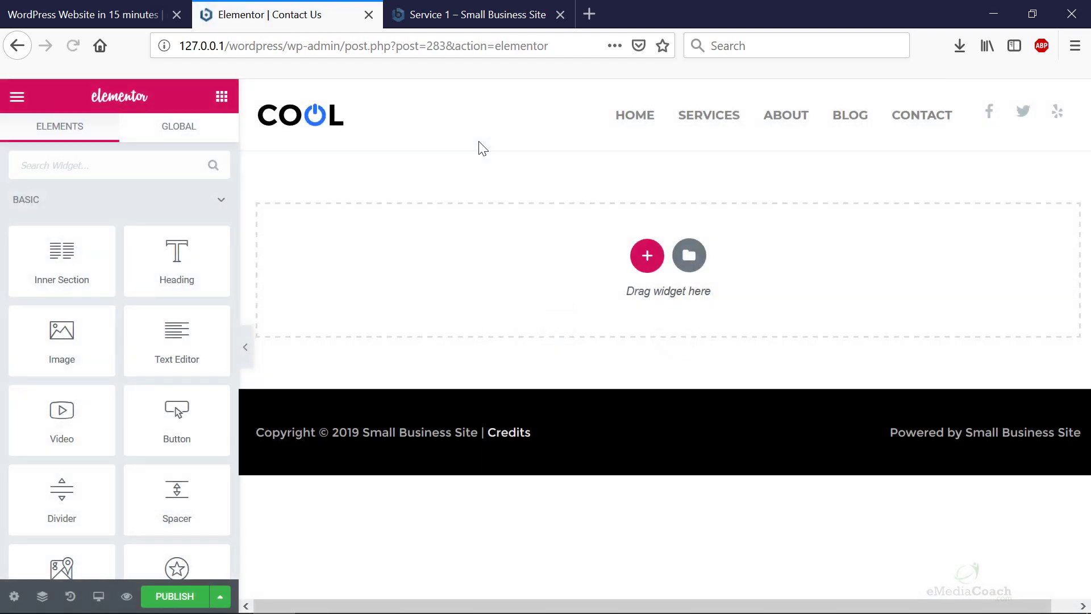
Open the template library for the empty Contact Us page, previewing and closing the Fitness template.
click(689, 256)
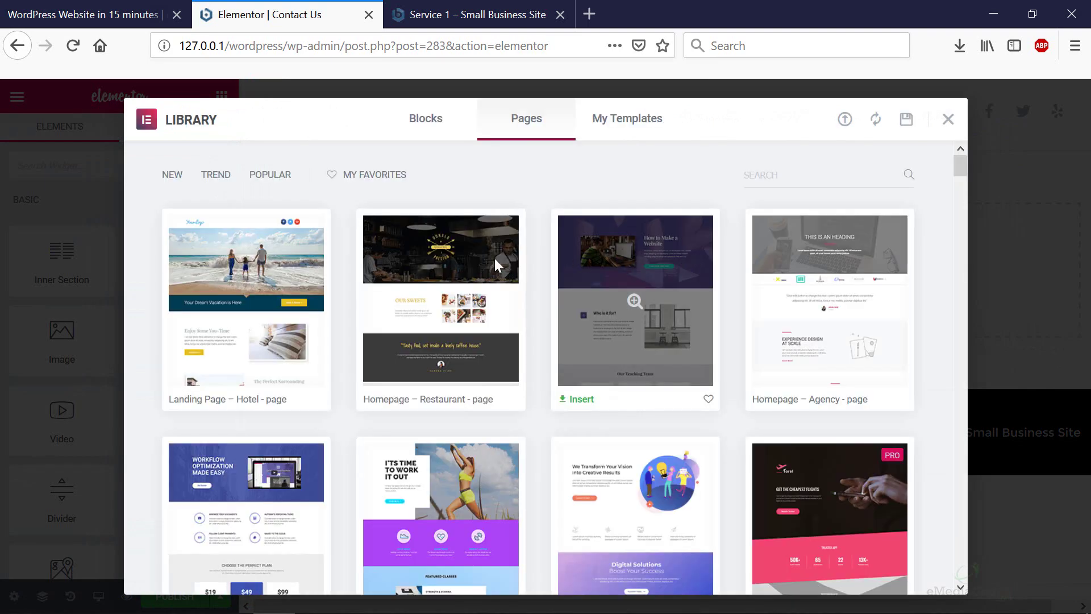
scroll(394, 372, down, 2)
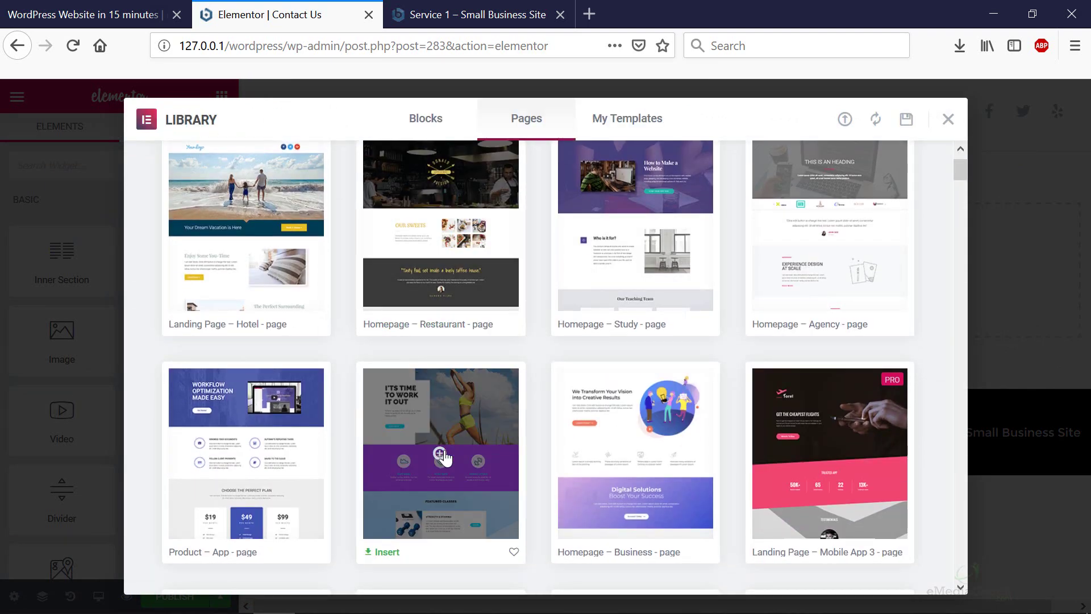
click(441, 454)
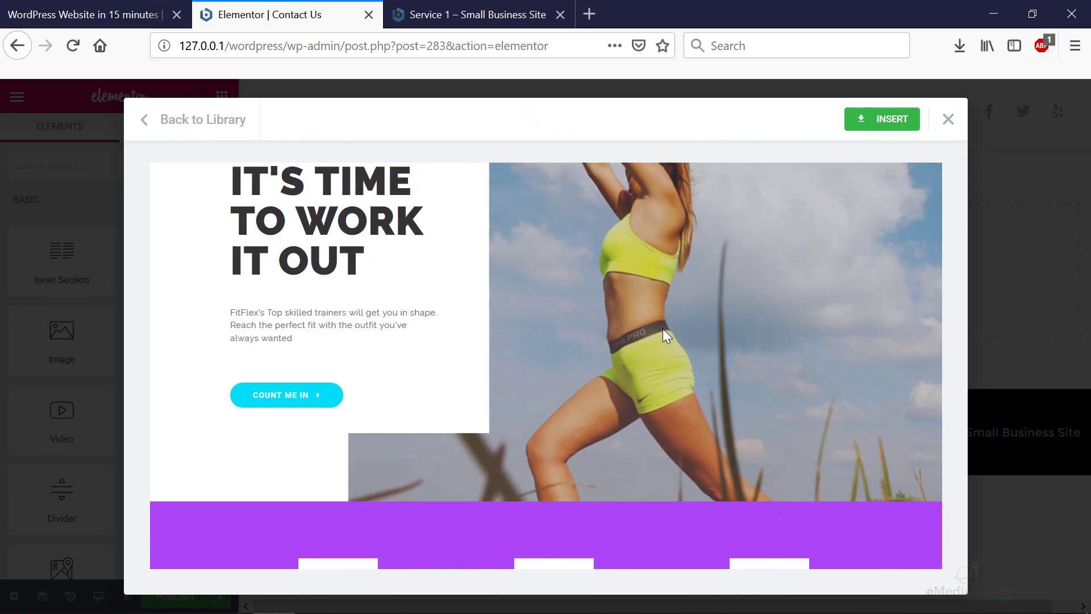
scroll(663, 330, down, 10)
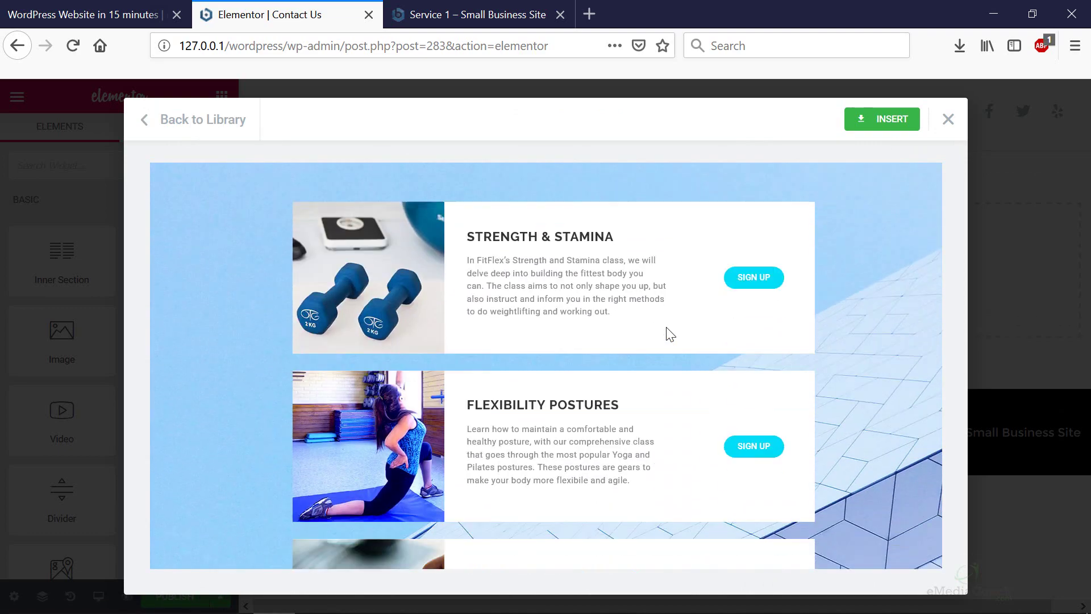
scroll(670, 334, down, 8)
click(947, 120)
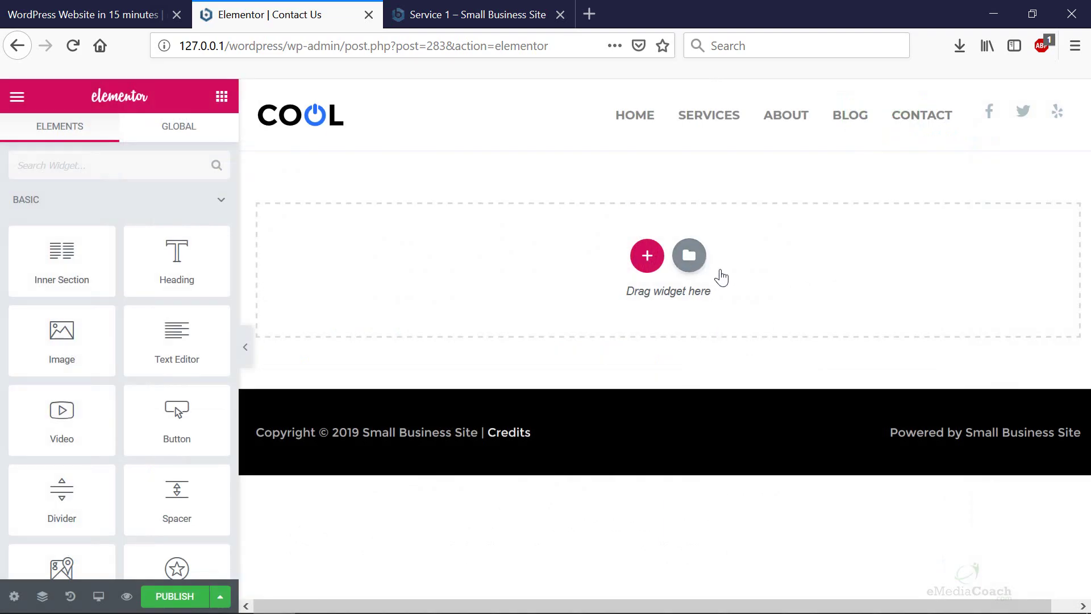
click(688, 255)
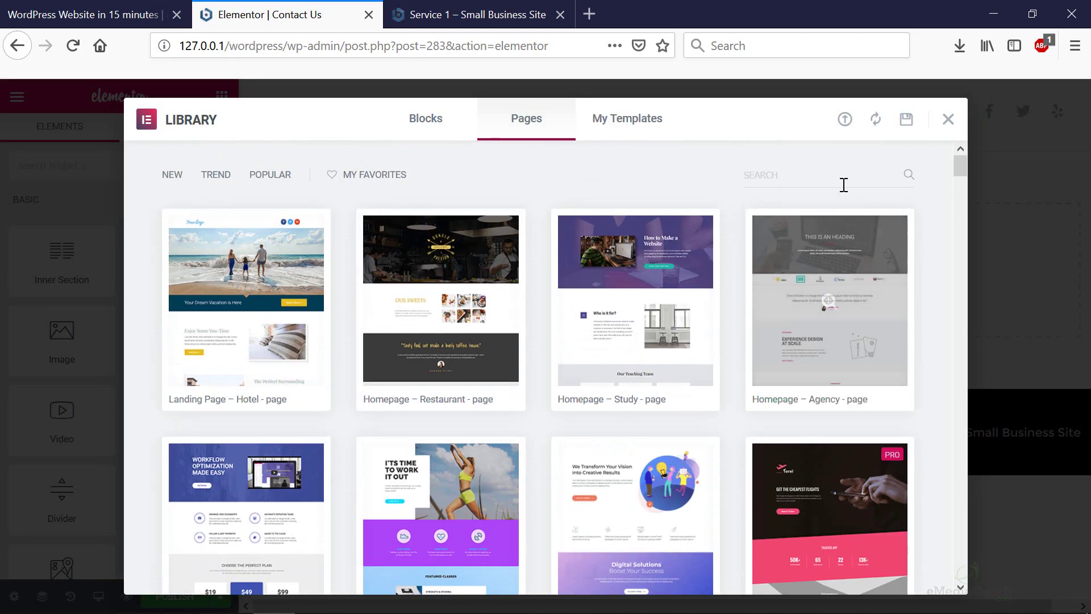
Search the library for 'contact' and insert the Contact – Corporate template with Visit Us, Call Us, Contact Us boxes.
click(834, 173)
text(c)
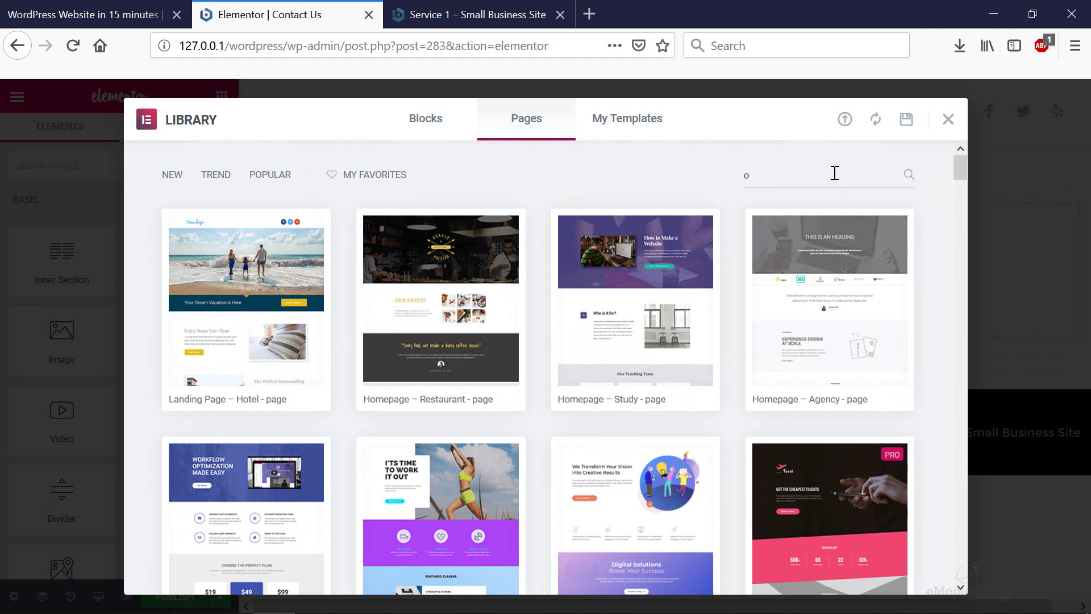
text(ontac)
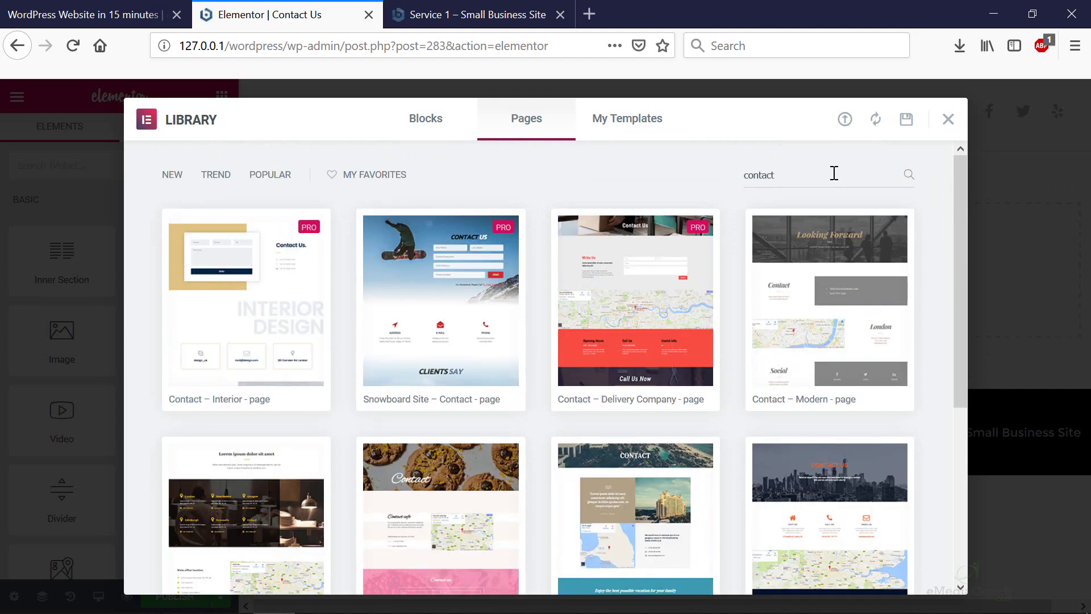
text(t)
scroll(597, 275, down, 3)
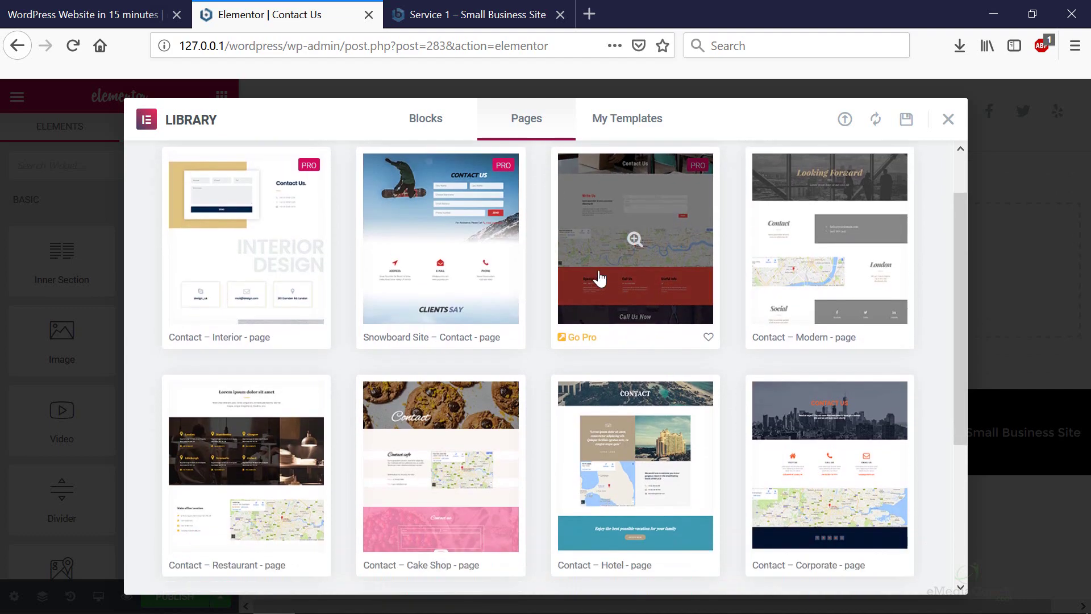
scroll(837, 385, down, 3)
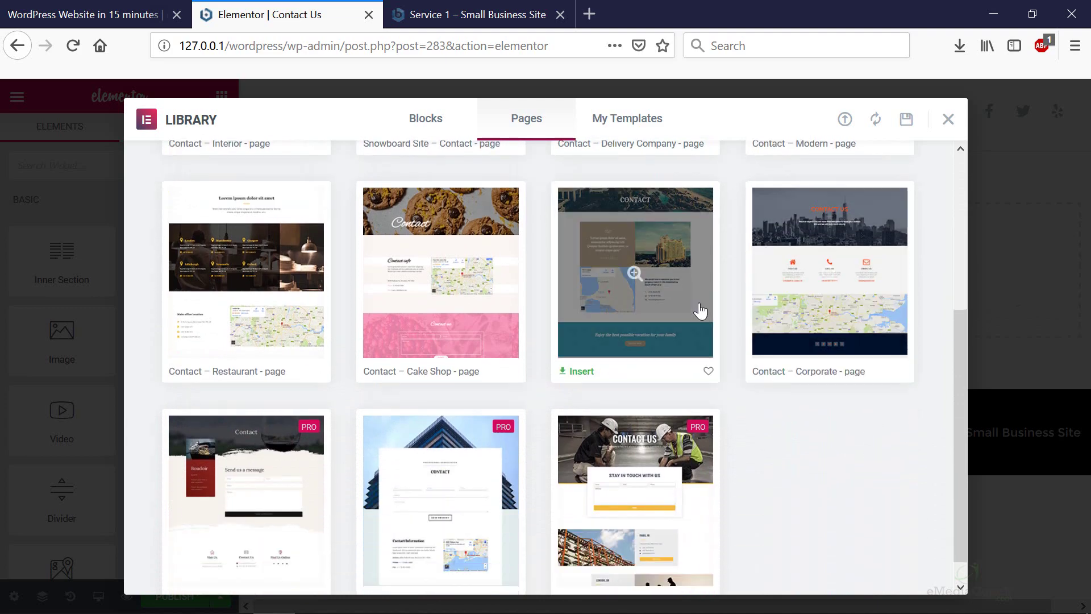
click(832, 247)
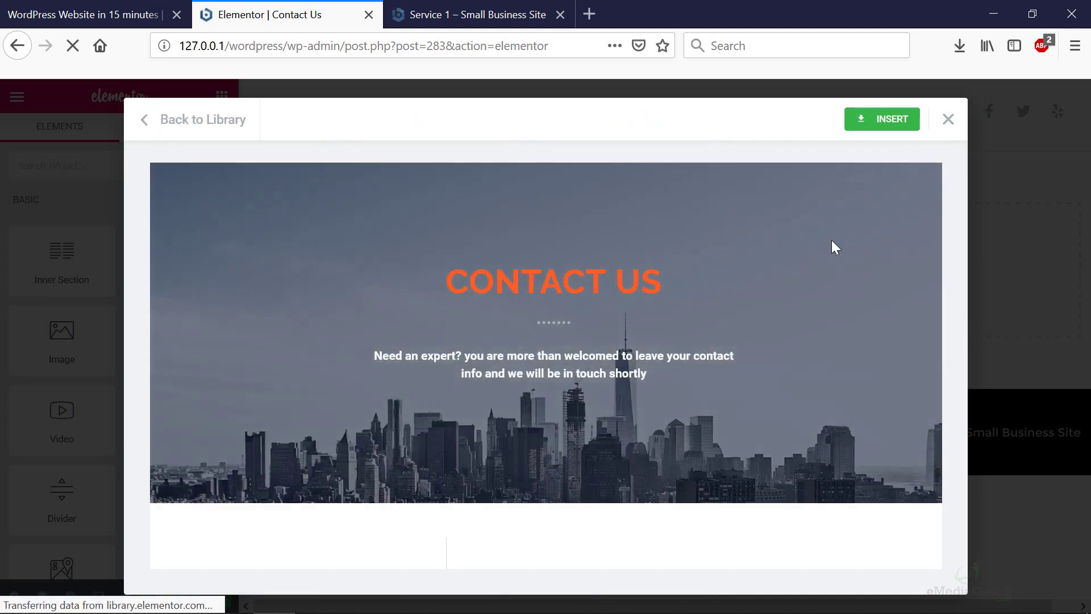
scroll(756, 310, down, 8)
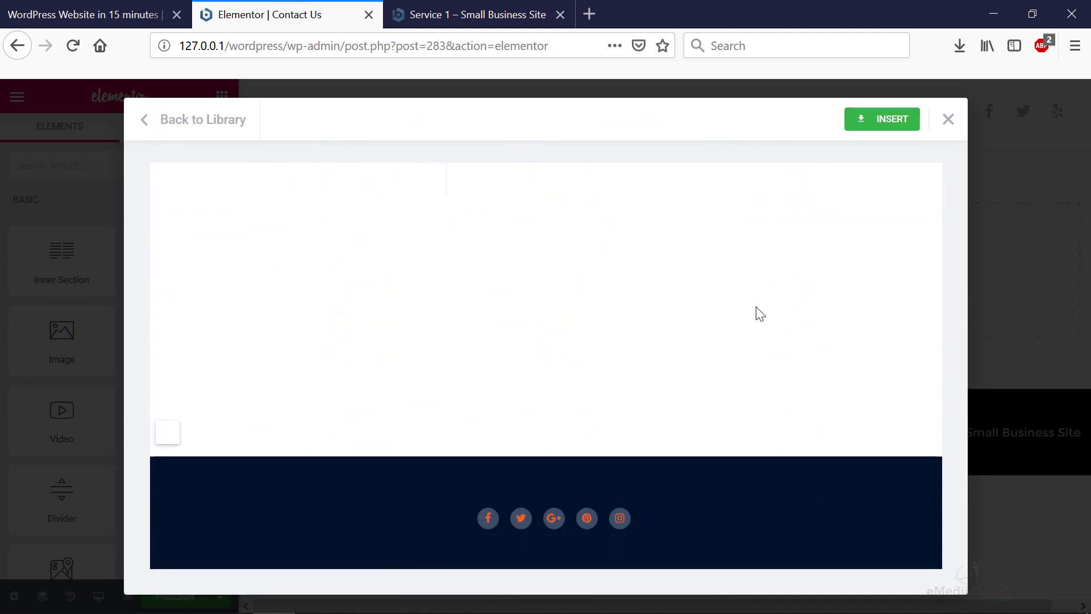
scroll(712, 314, up, 2)
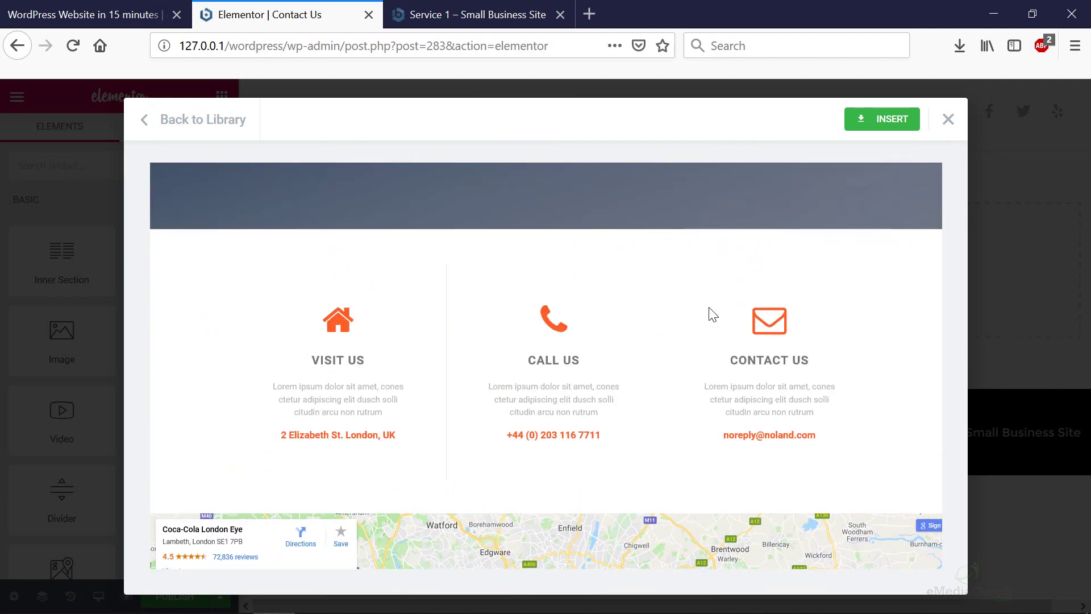
scroll(784, 279, up, 5)
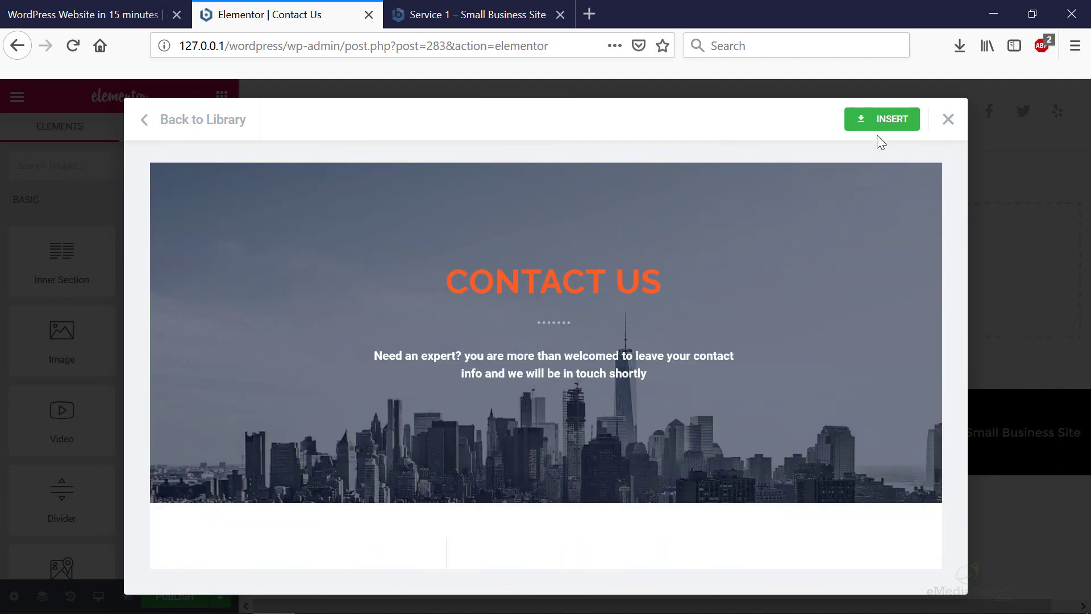
click(881, 122)
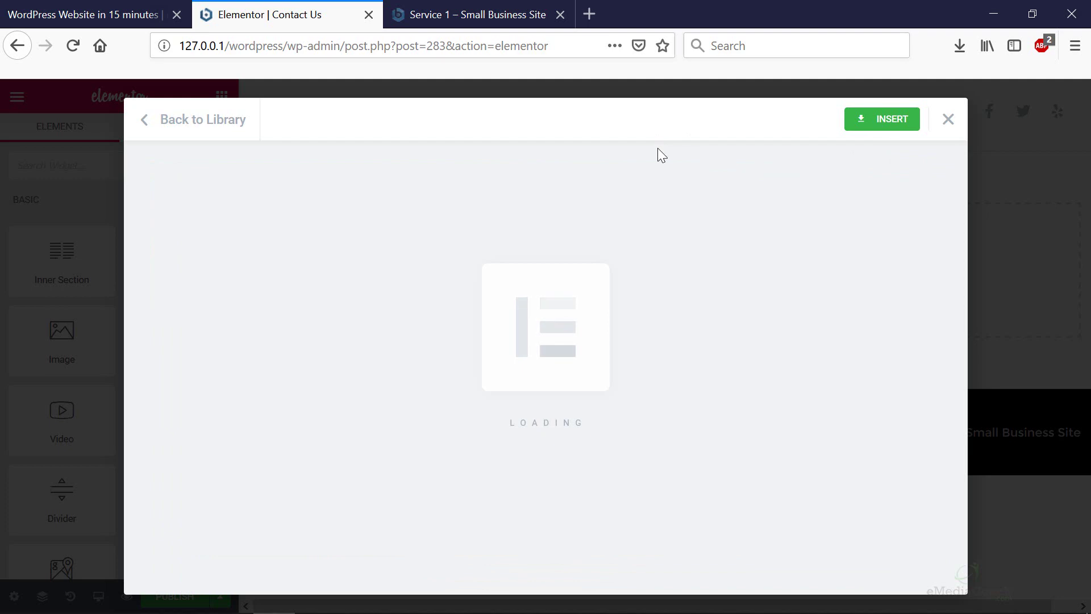
scroll(625, 398, down, 15)
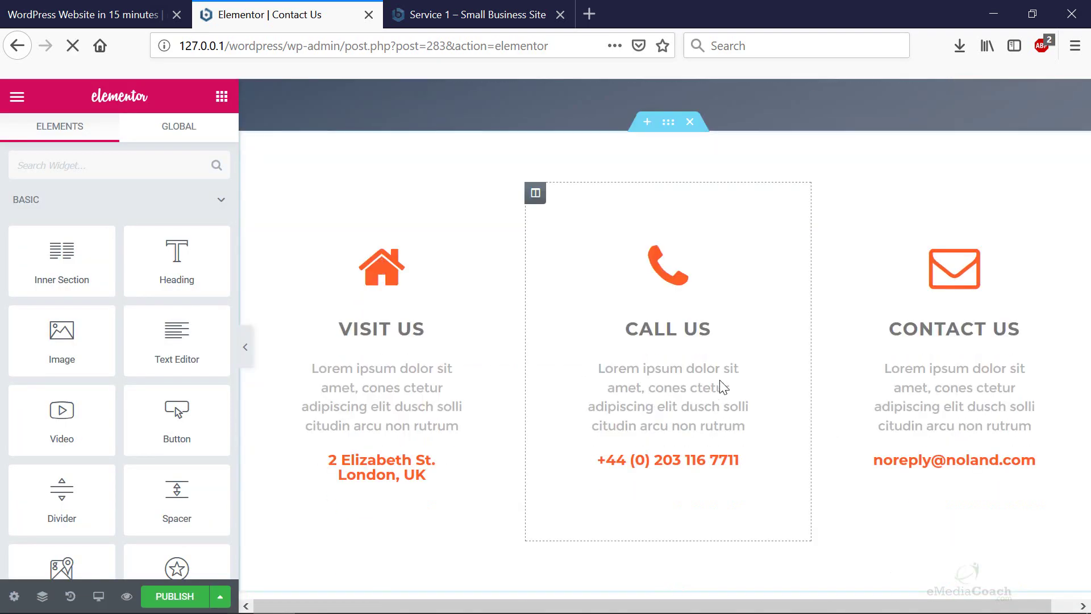
Scroll to the empty drop area below the social-icons band and open the Add Template library.
scroll(732, 367, down, 3)
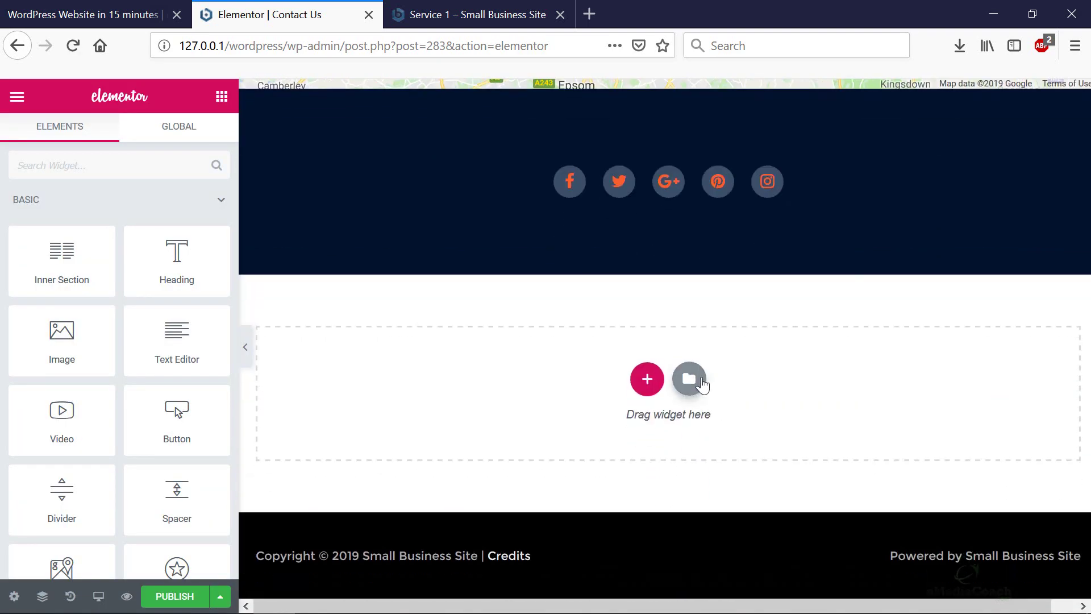
click(689, 377)
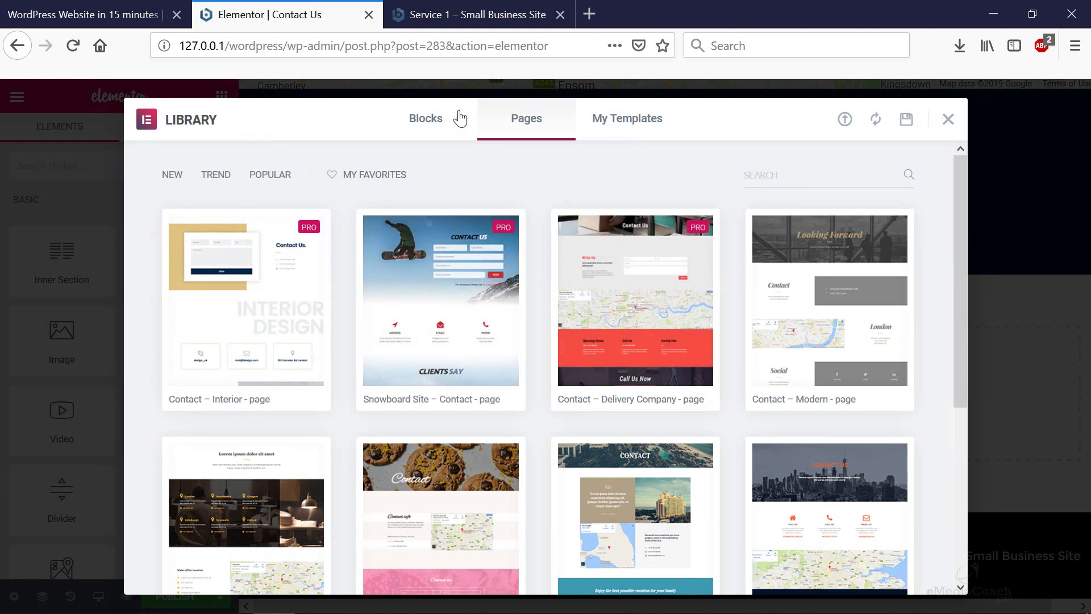
Insert the 'Sound Of The Future' block from the library's Blocks section below the social icons.
click(425, 125)
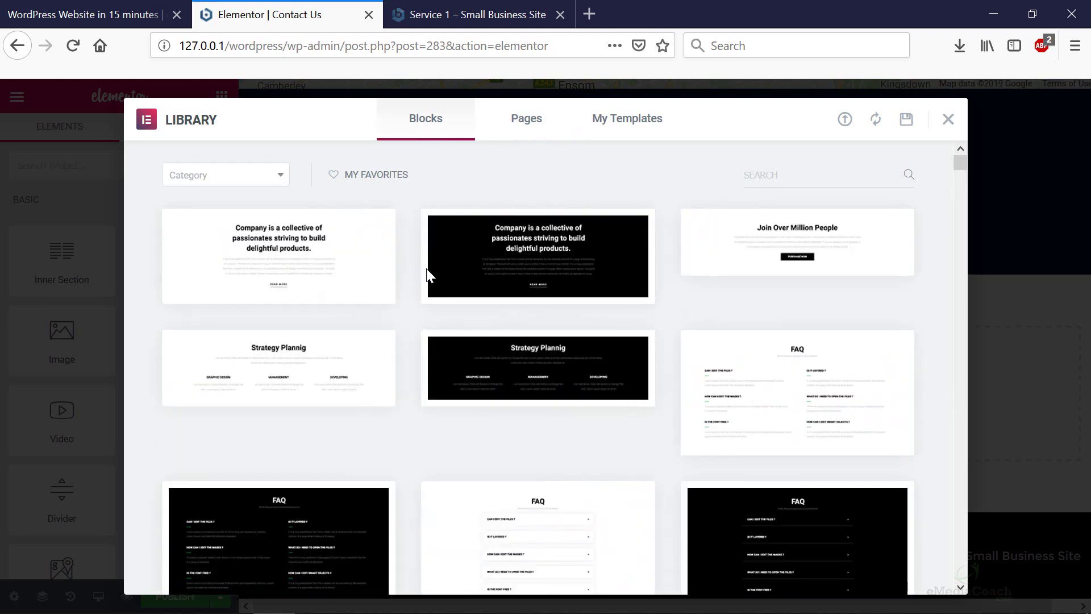
scroll(665, 309, down, 2)
scroll(665, 305, down, 10)
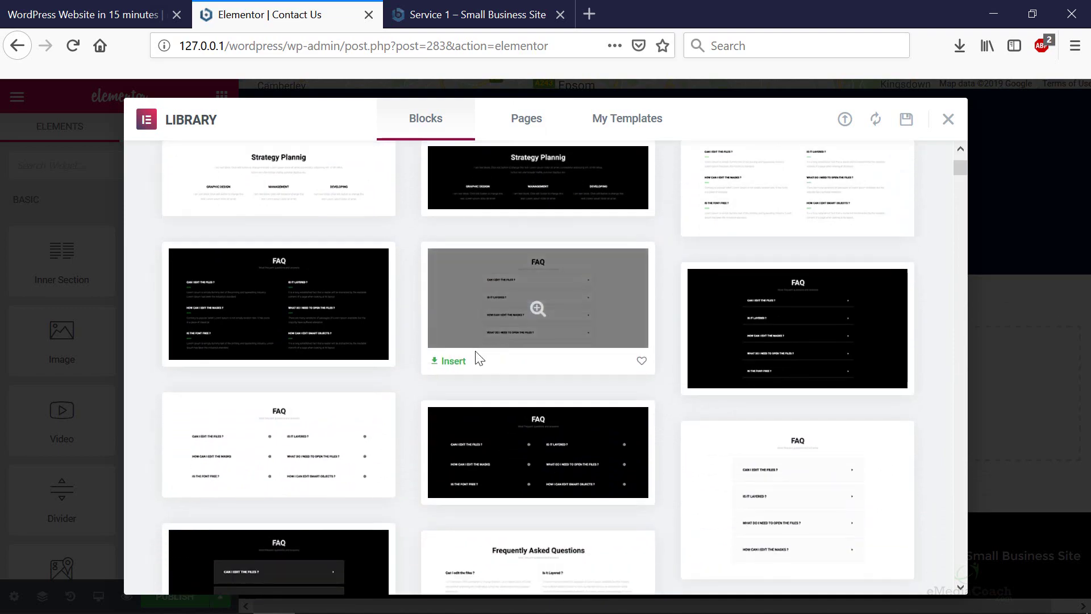
scroll(710, 369, down, 8)
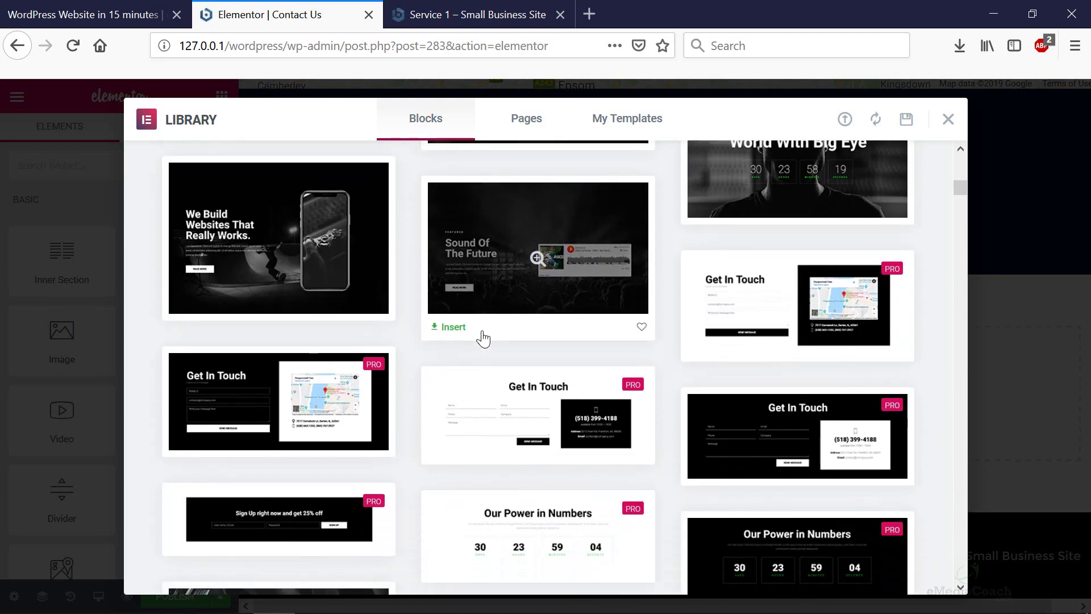
scroll(545, 290, down, 2)
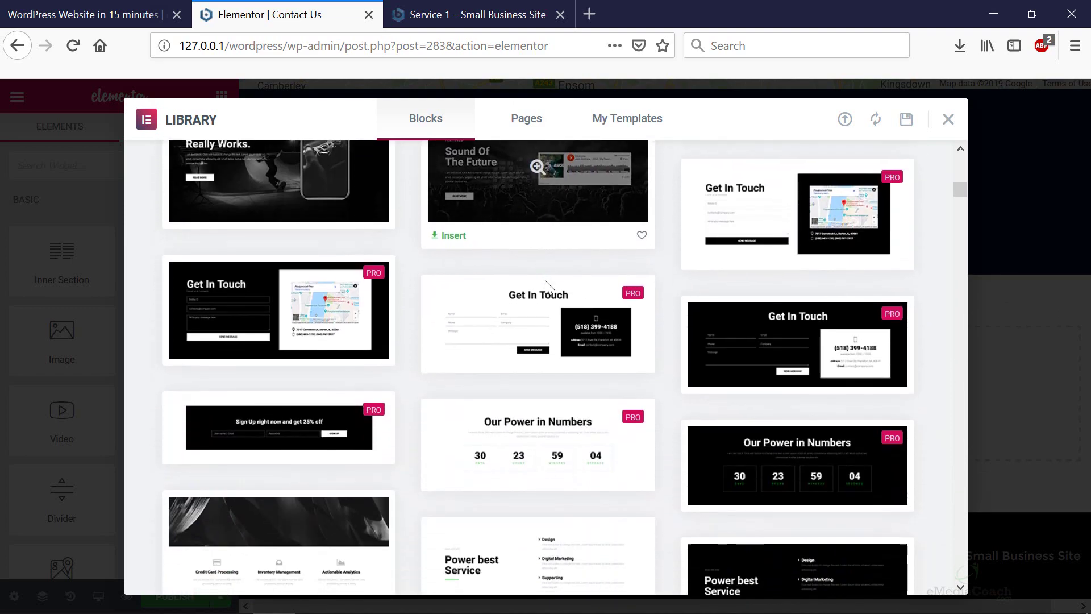
scroll(547, 335, up, 5)
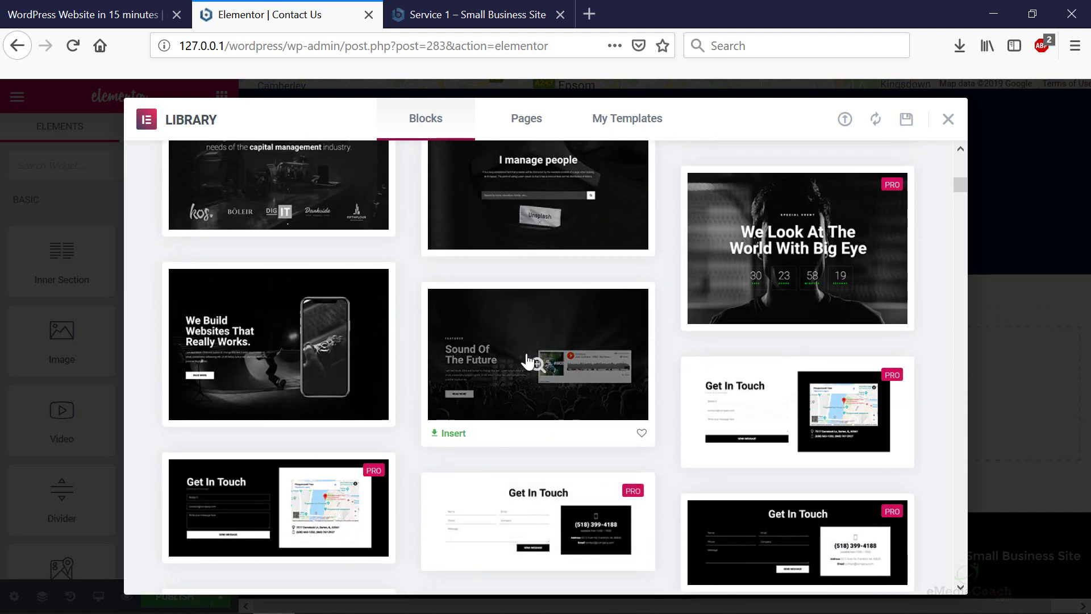
click(525, 360)
click(878, 120)
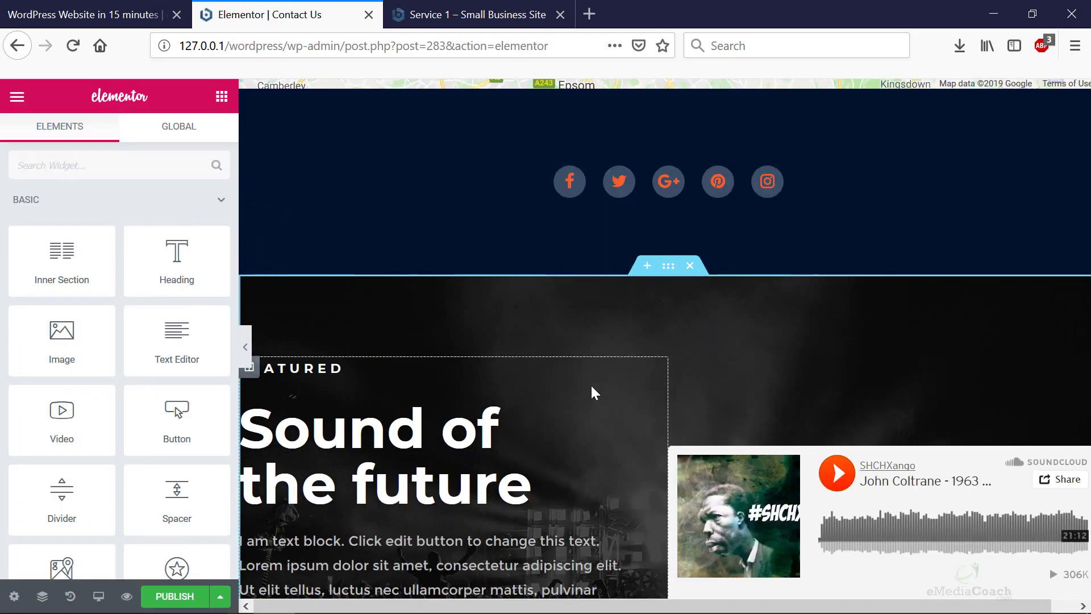
Check the block's paragraph text and READ MORE button, then publish the Contact Us page.
scroll(608, 380, up, 2)
scroll(608, 380, down, 4)
click(499, 466)
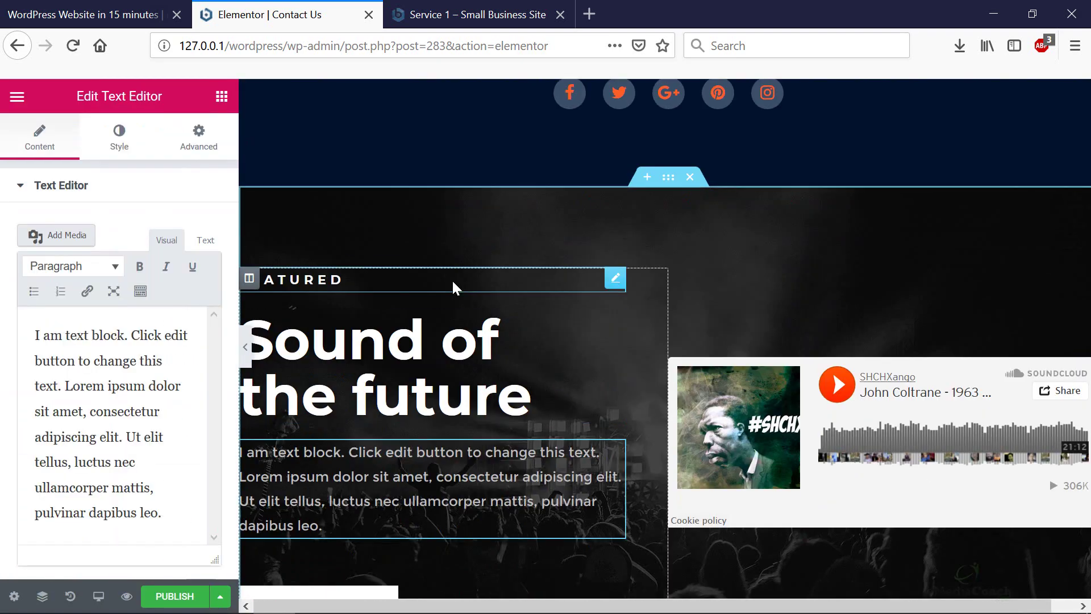
scroll(453, 319, down, 4)
click(365, 426)
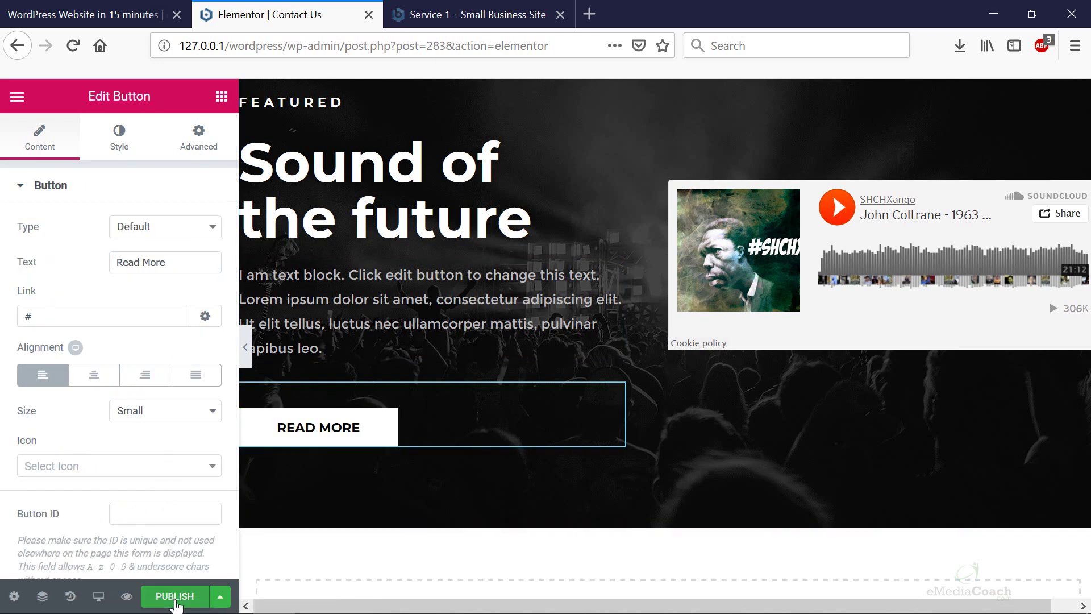
click(175, 596)
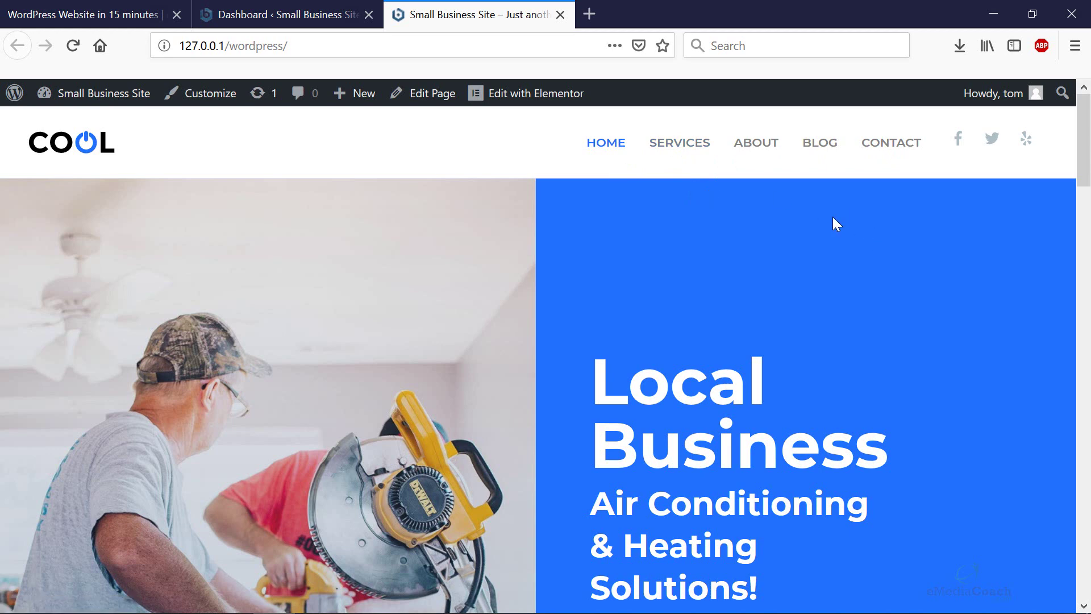
Look over the tutorial's step list, then return to the Dashboard and head to Appearance > Menus.
click(115, 16)
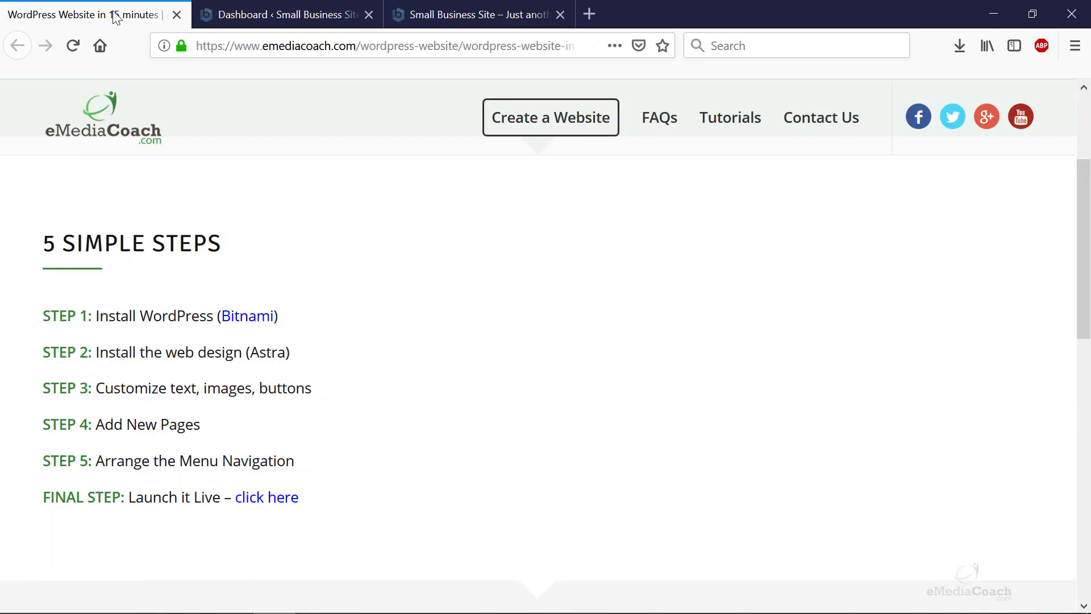
click(259, 16)
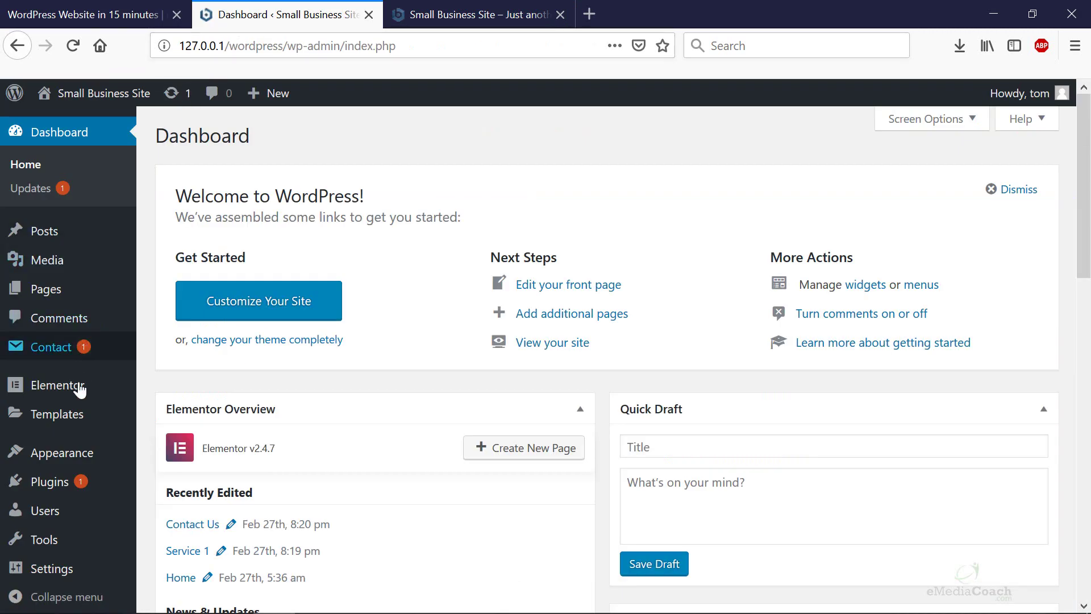
mouse_move(73, 452)
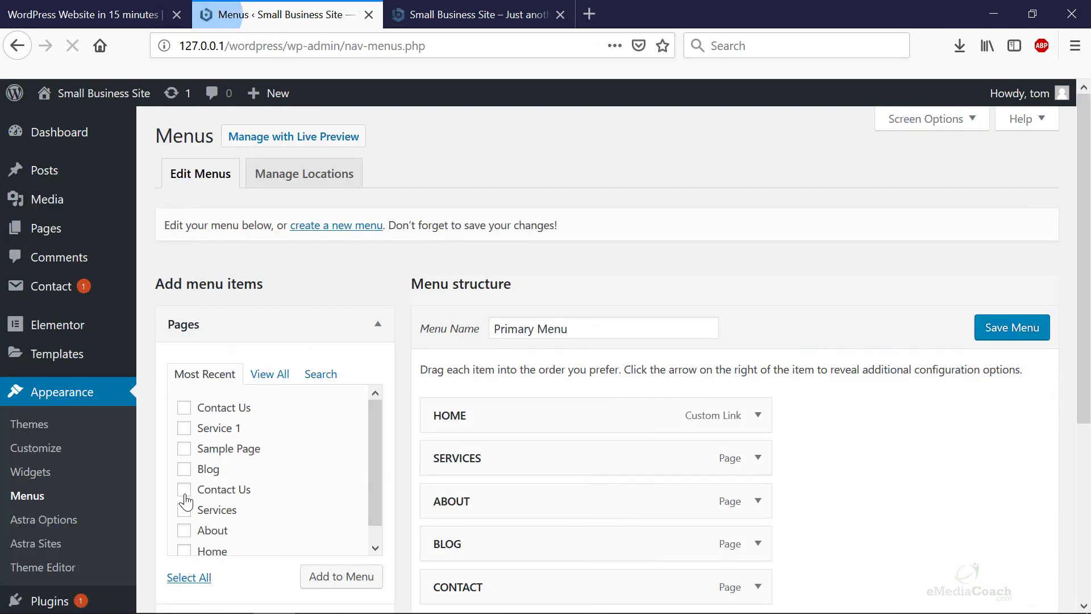
Add the Service 1 page to the Primary Menu and expand the Custom Links form.
scroll(643, 307, down, 3)
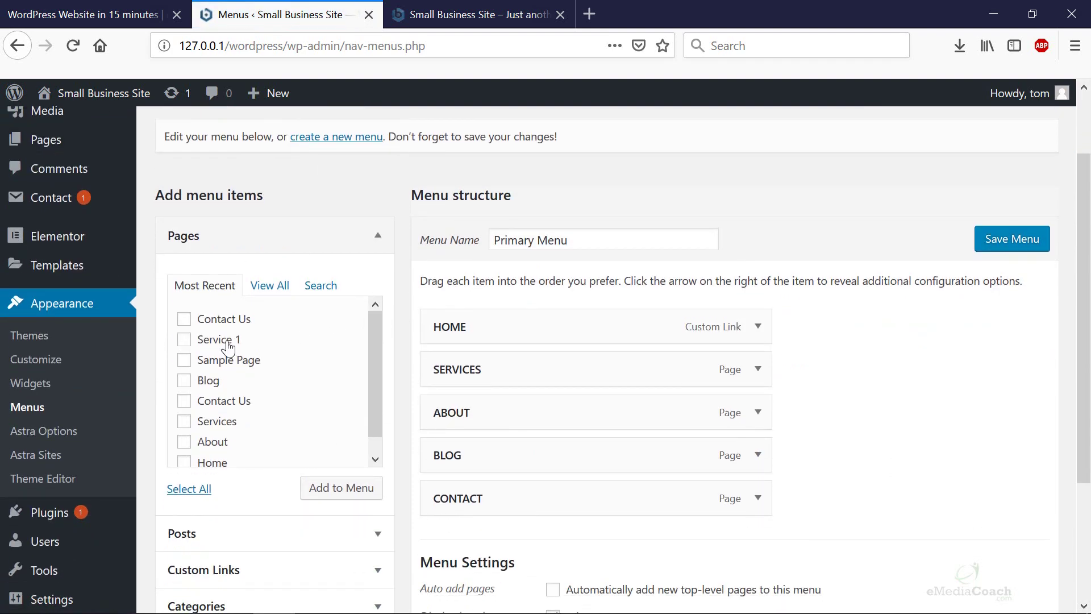
scroll(228, 344, down, 1)
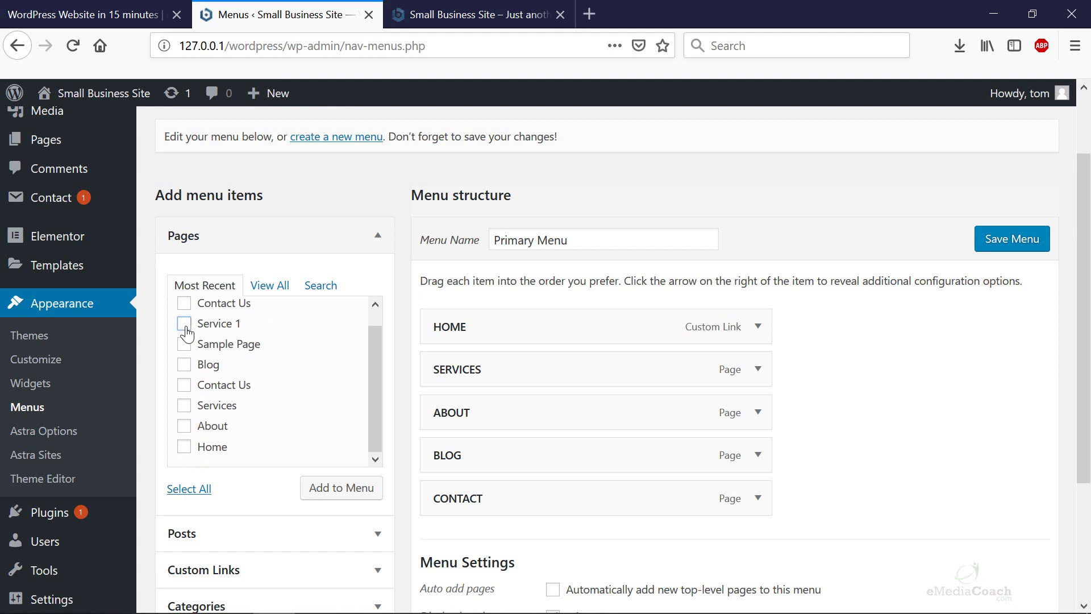
click(341, 488)
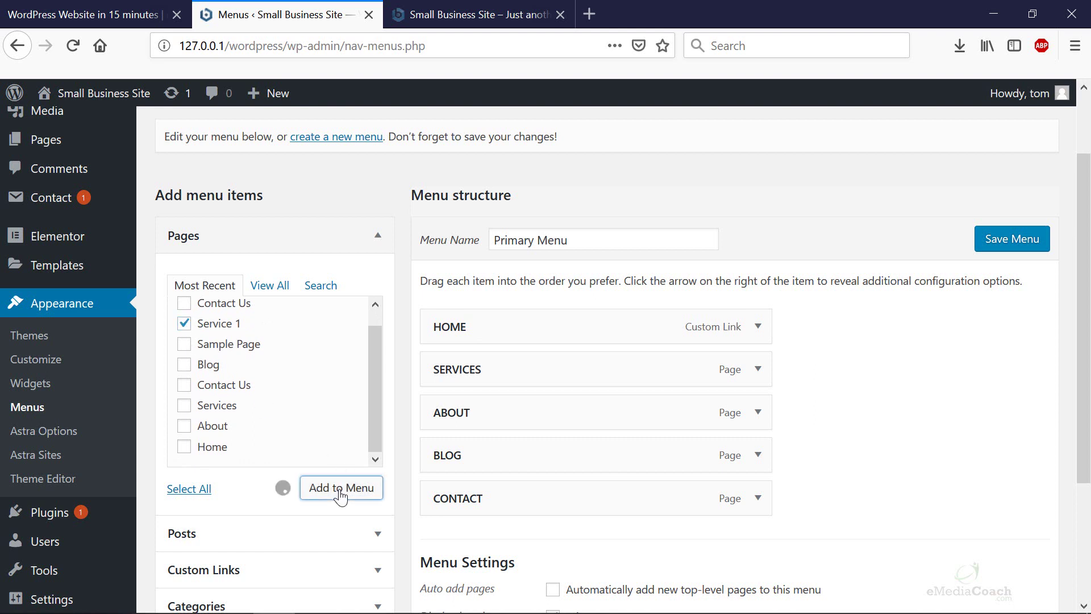
scroll(339, 491, down, 5)
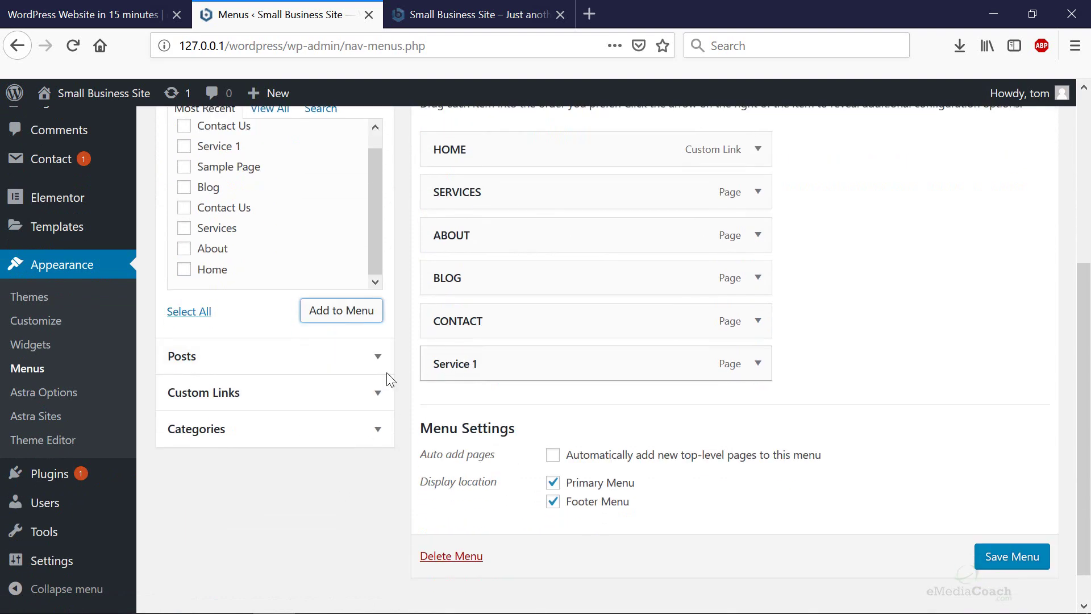
click(377, 402)
scroll(324, 319, up, 3)
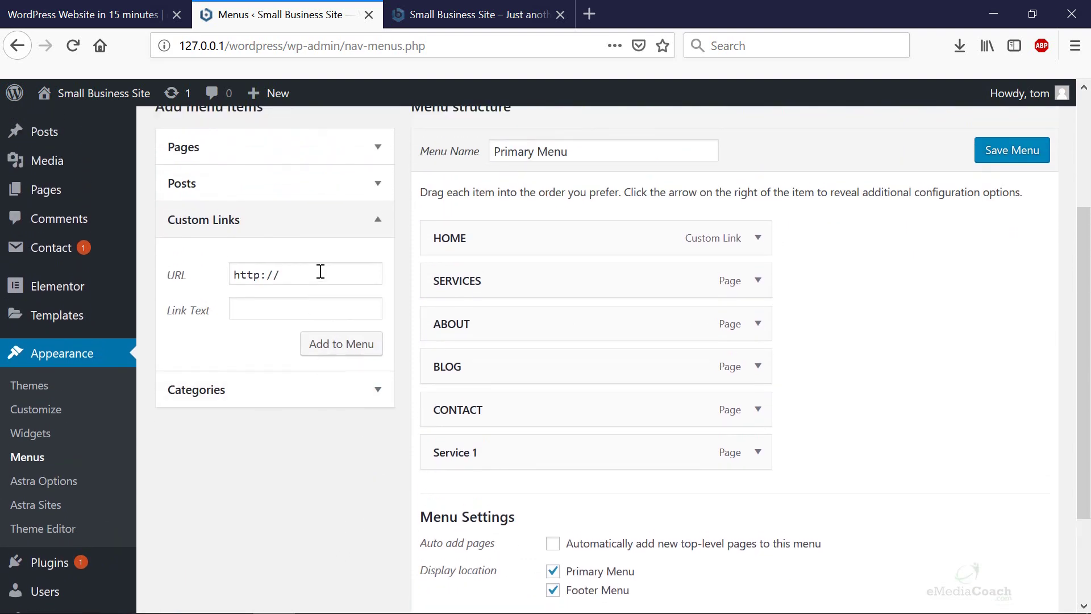
Replace the HOME menu item with a custom HOME link to the site's home address, placed first.
drag(288, 44, 180, 46)
key(ctrl+c)
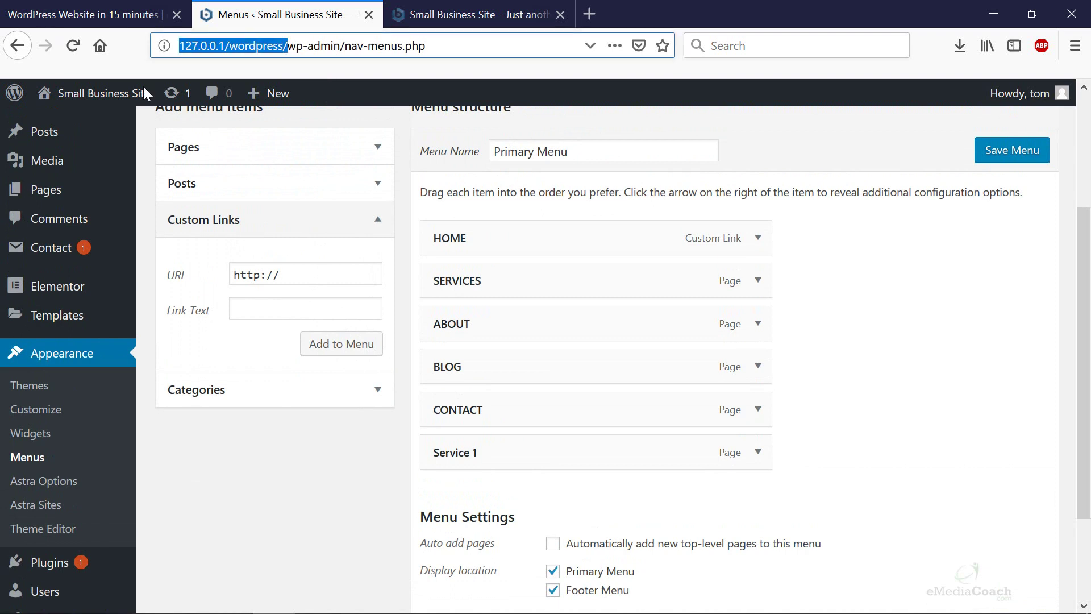
triple_click(307, 275)
key(ctrl+v)
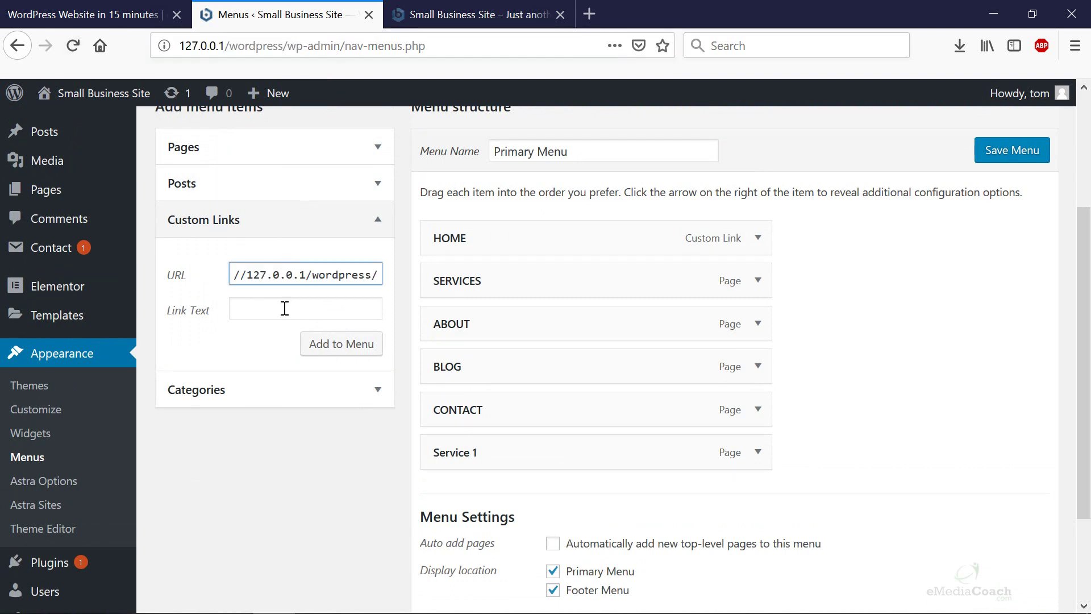
click(284, 309)
text(h)
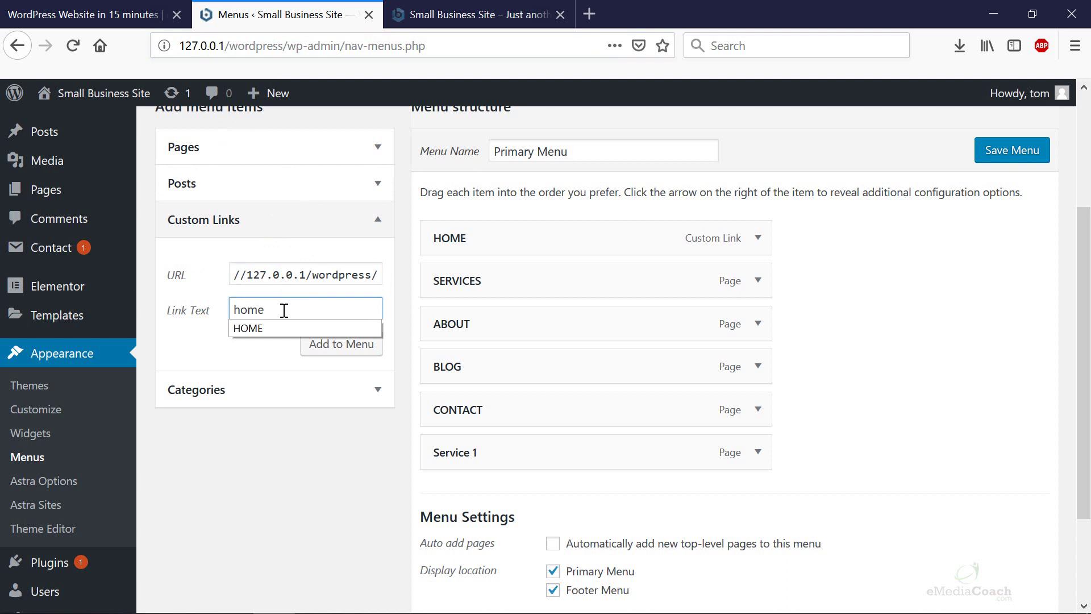
text(ome)
click(275, 328)
click(364, 346)
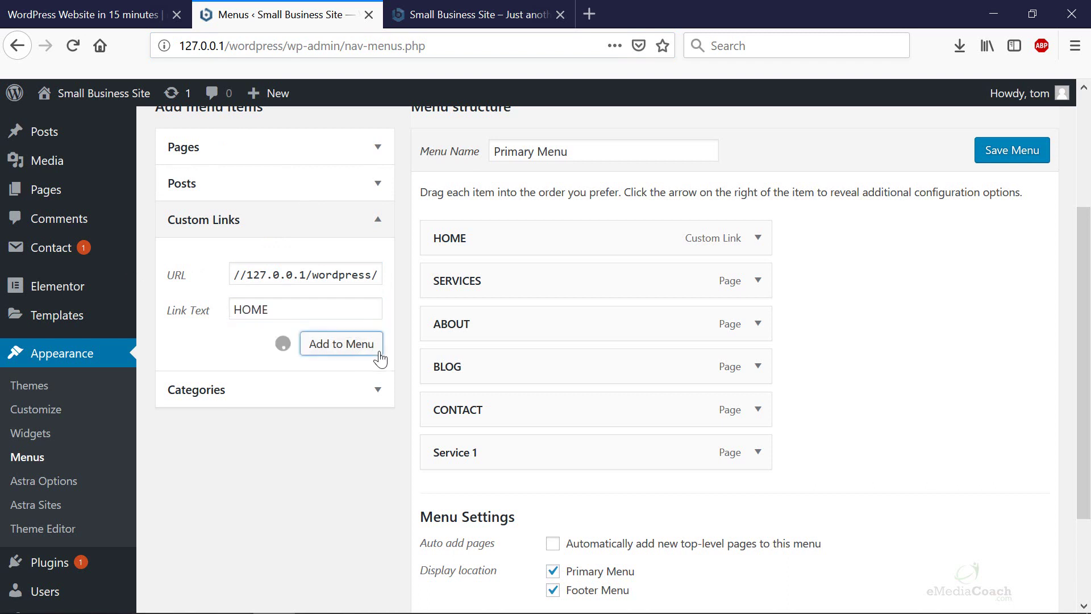
click(759, 238)
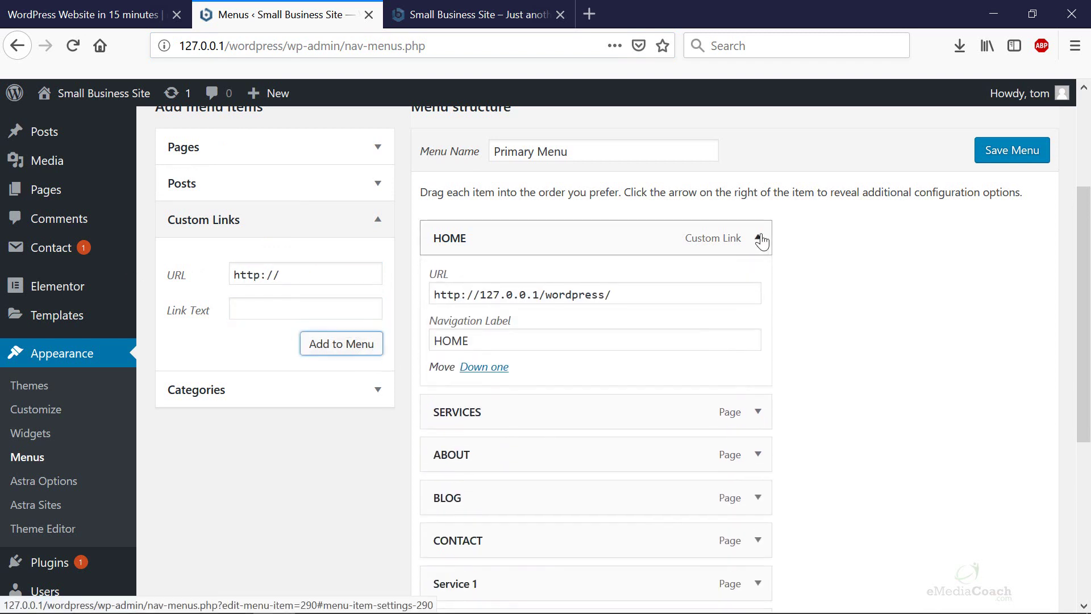
click(448, 402)
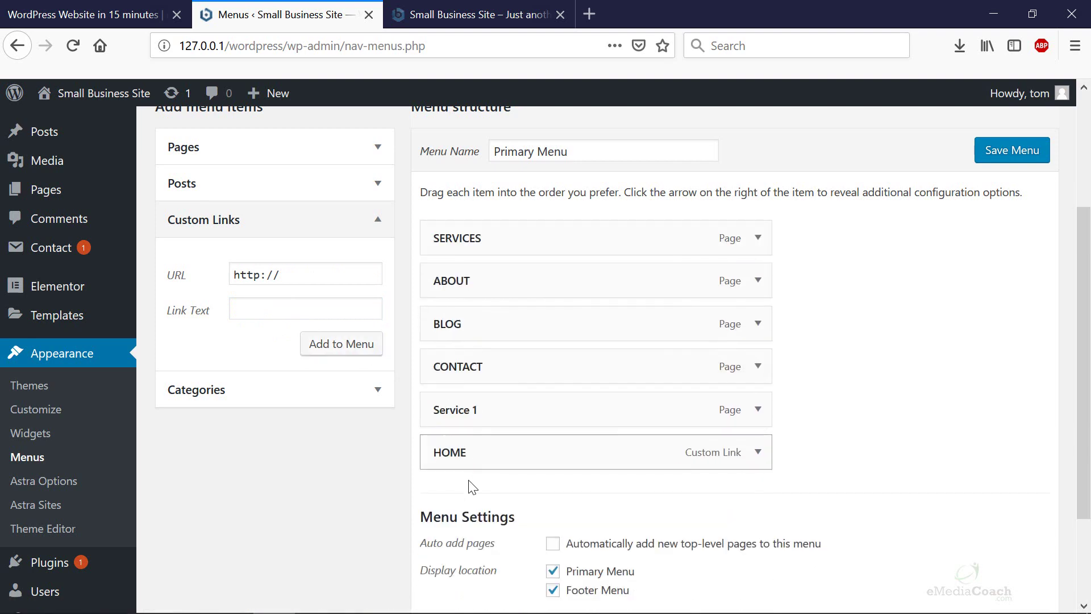
drag(479, 459, 481, 246)
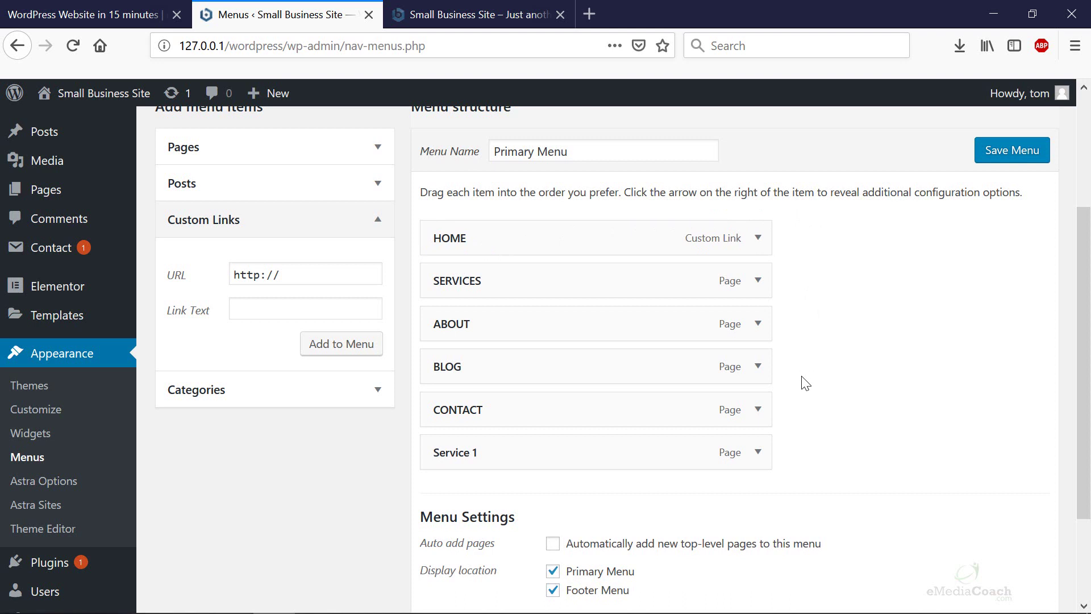
Add the Services page to the end of the Primary Menu and save the menu.
click(378, 158)
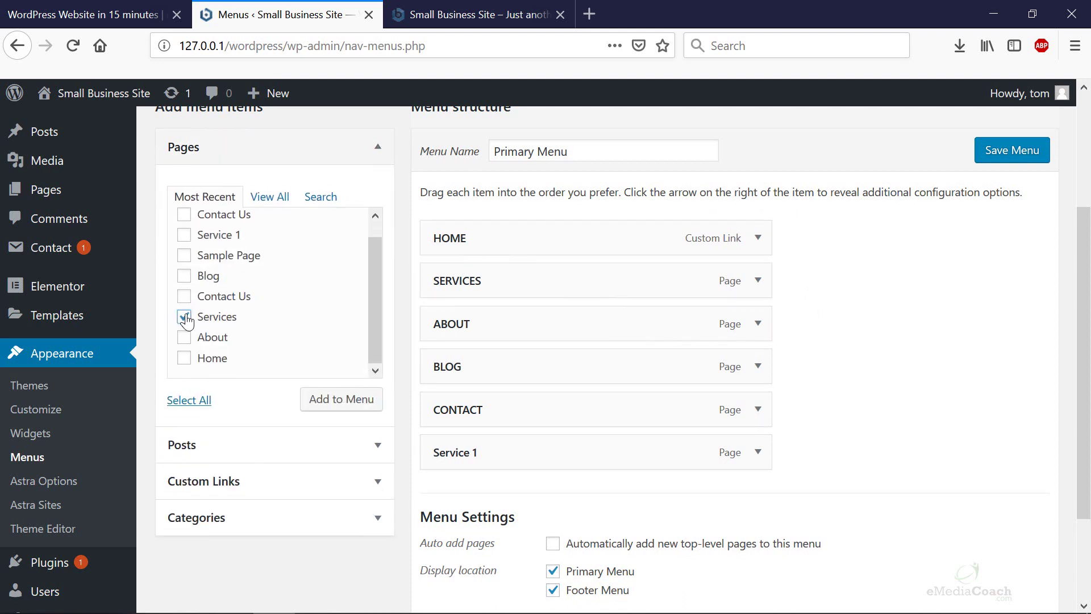
click(336, 398)
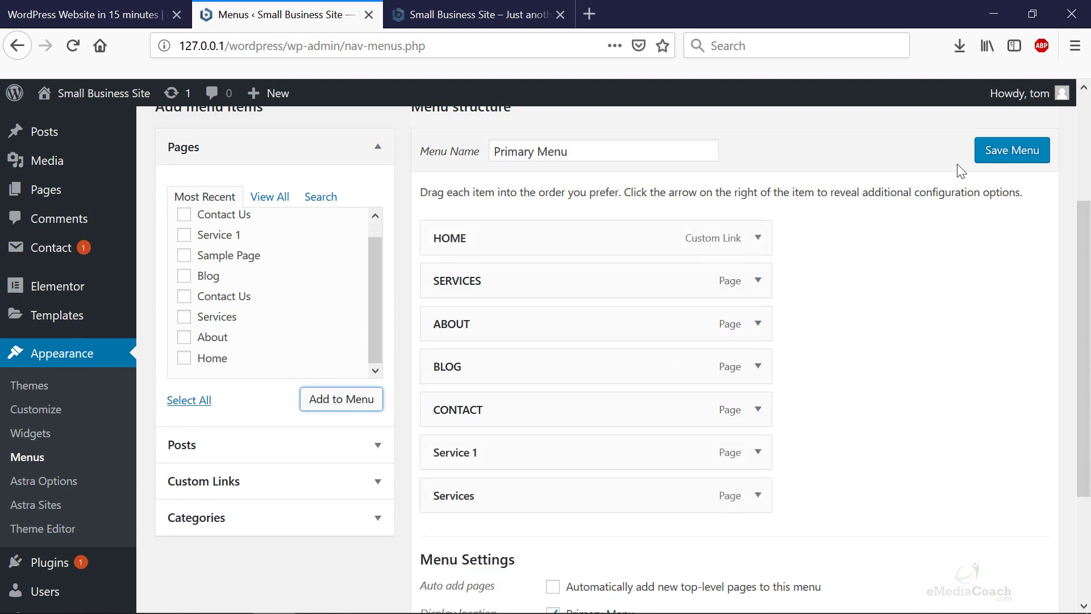
click(993, 159)
scroll(632, 523, down, 5)
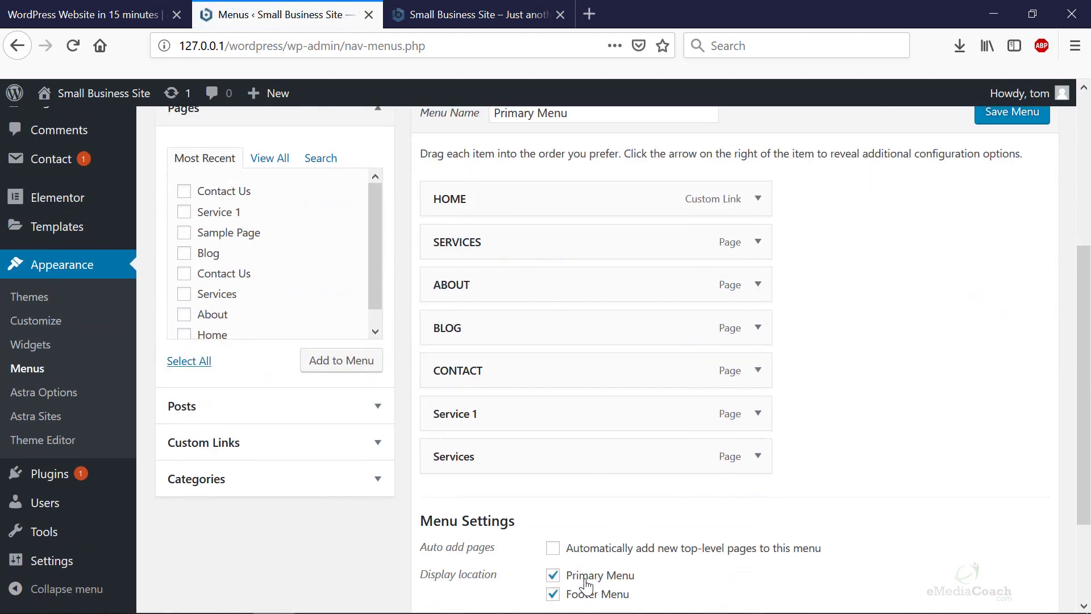
Reload the site's front page in its browser tab to see the updated header menu.
click(486, 15)
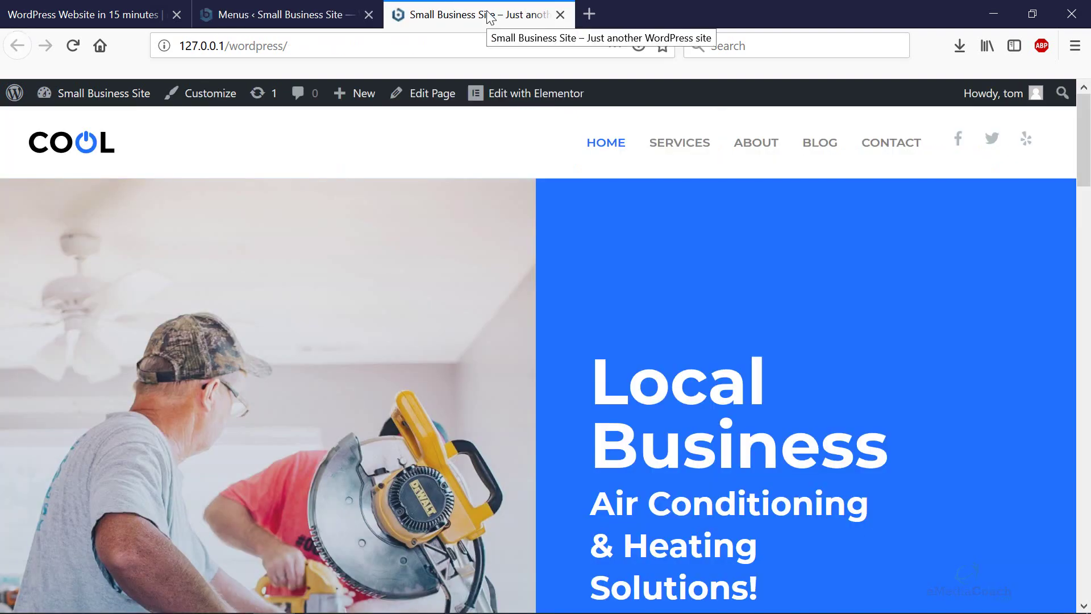
key(F5)
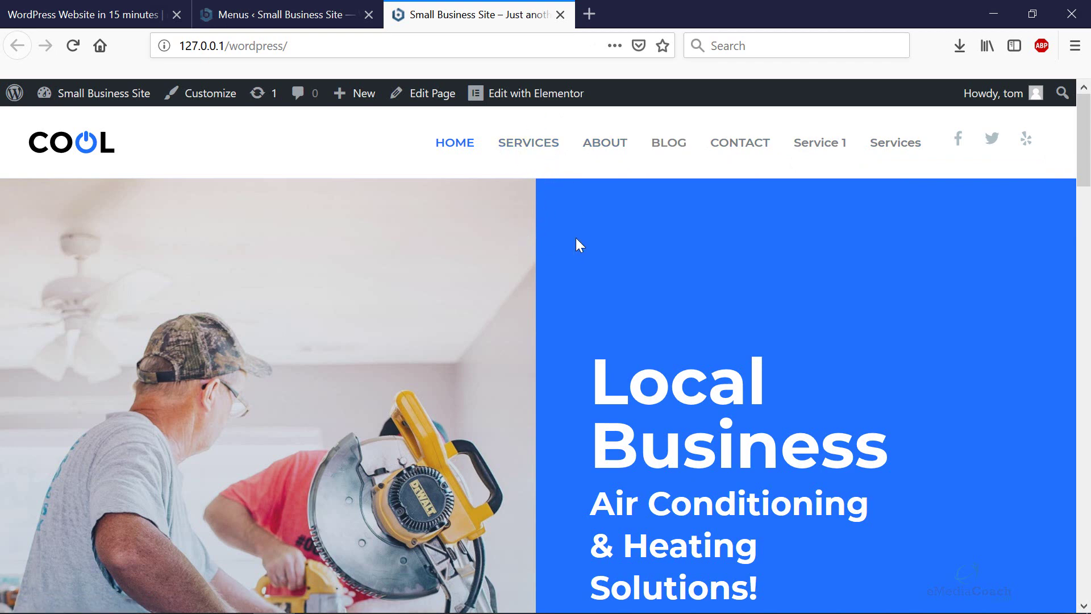
Nest Service 1 and Services as sub items under SERVICES, with Service 1 first.
click(259, 14)
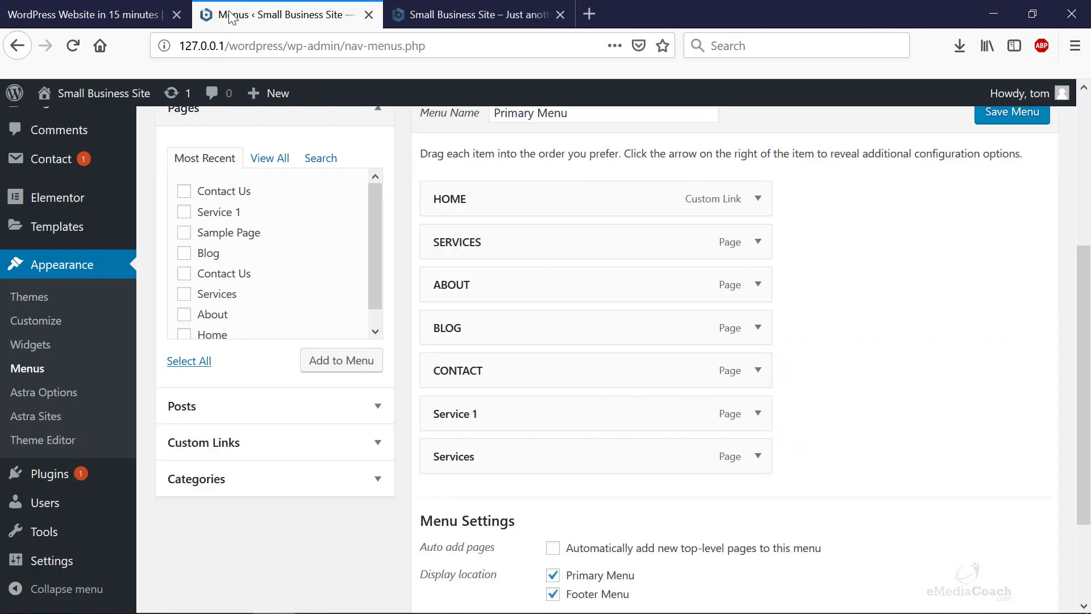
drag(489, 410, 533, 278)
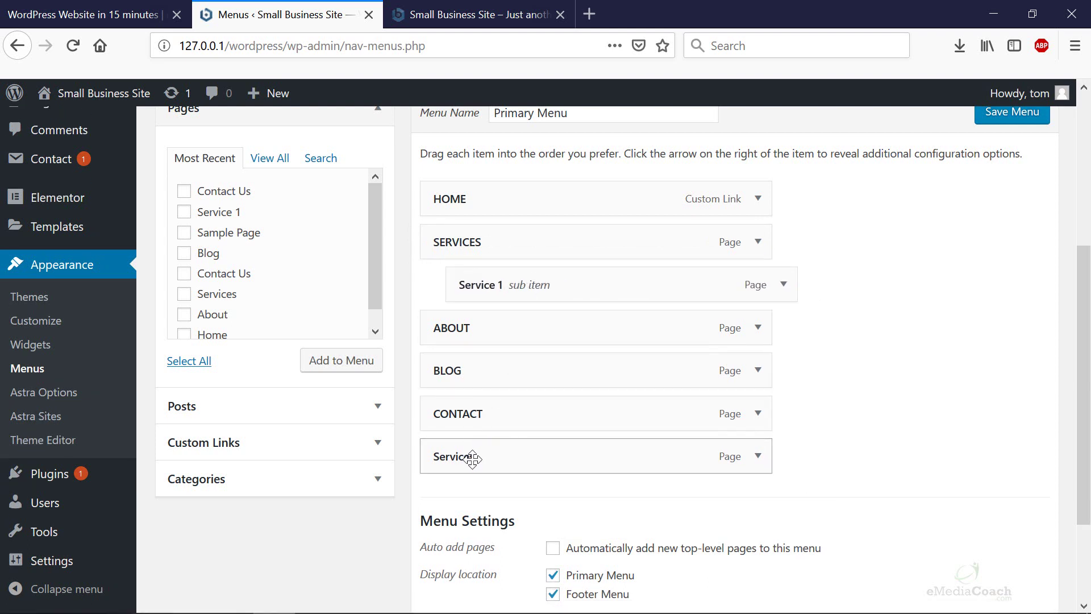
drag(472, 457, 526, 285)
drag(527, 322, 540, 282)
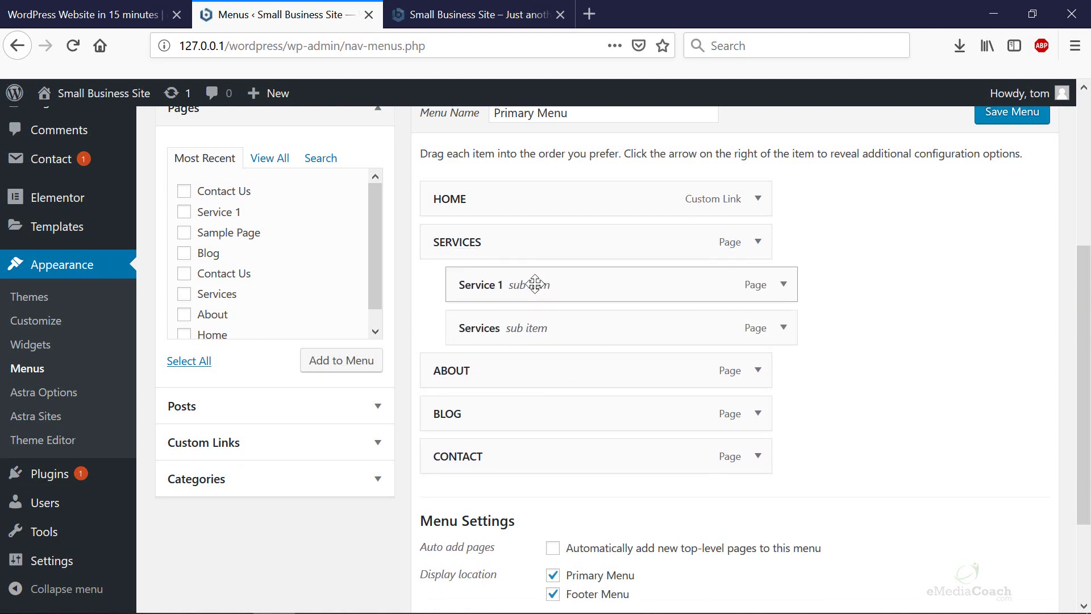
Rename the sub items' navigation labels to SERVICES ONE and SERVICES TWO.
click(782, 286)
drag(570, 343, 402, 324)
text(serv)
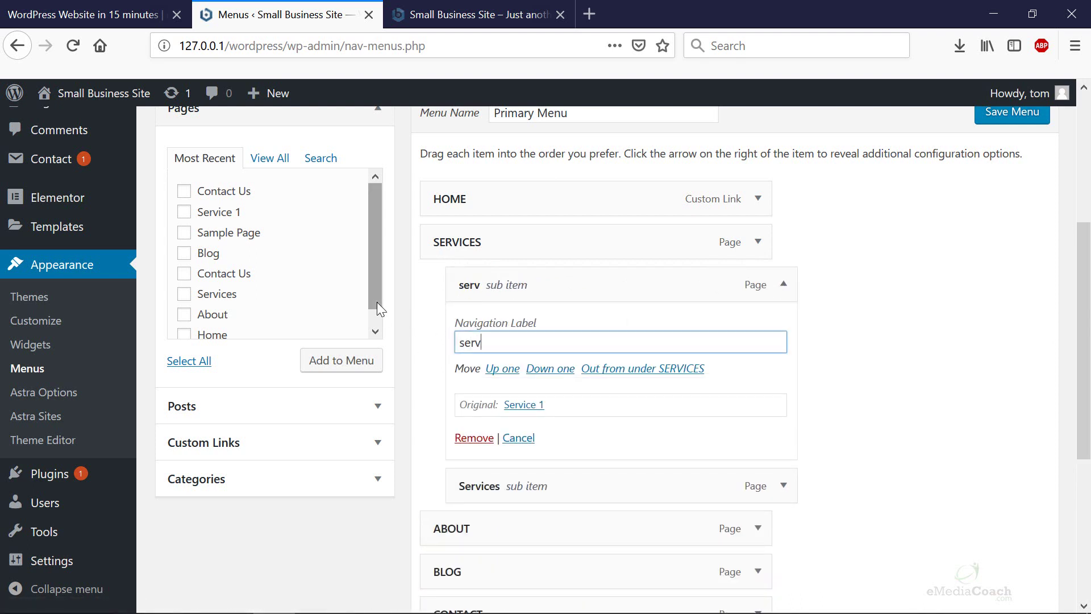
key(BackSpace)
key(BackSpace)
key(BackSpace)
key(BackSpace)
text(SERVICES ONE)
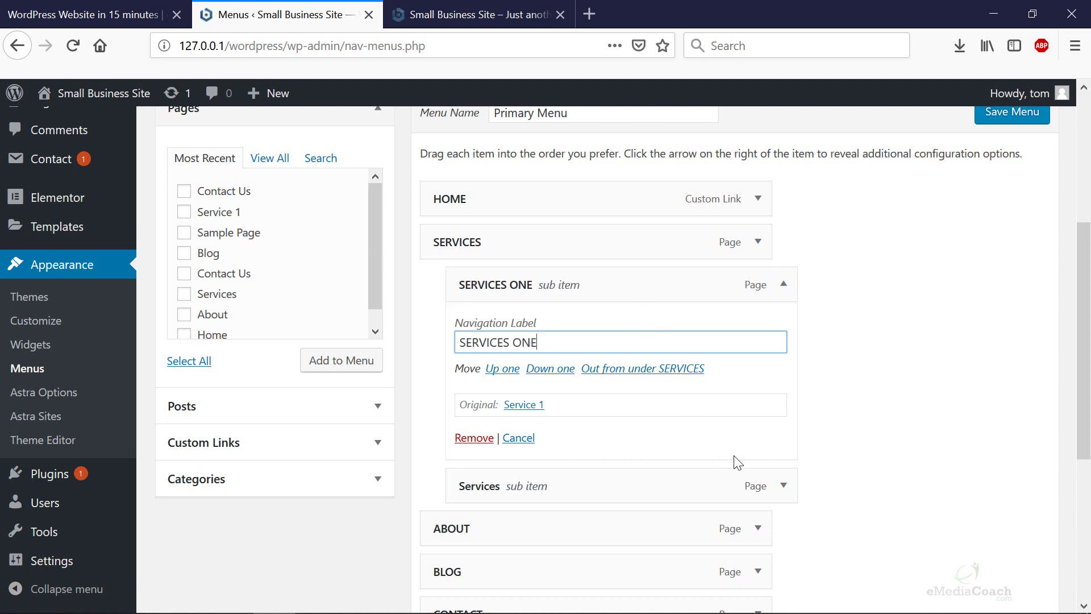
click(783, 485)
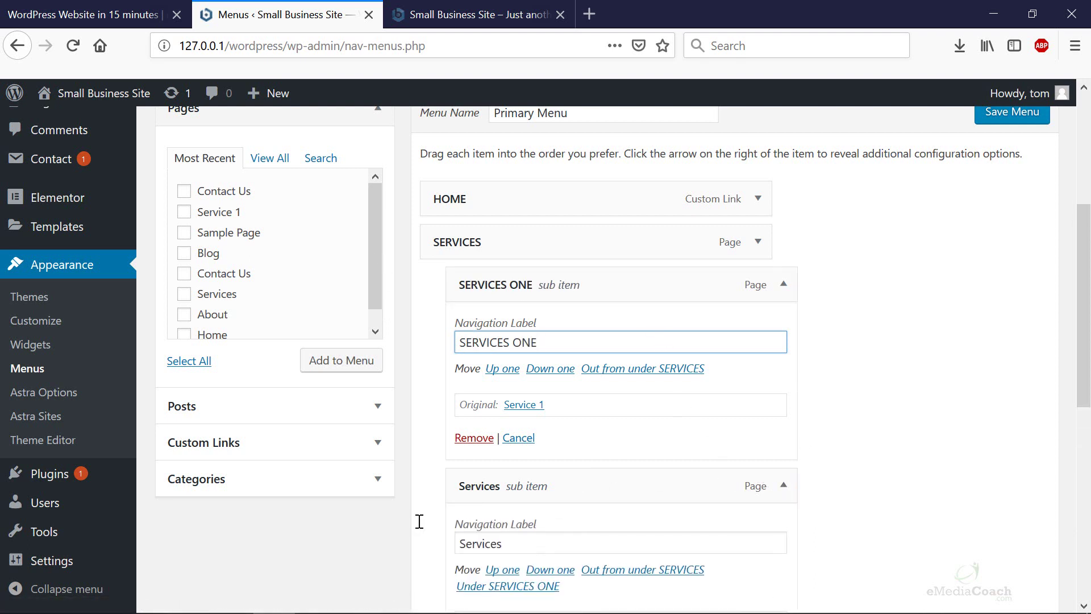
key(Tab)
text(SERVICES TWO)
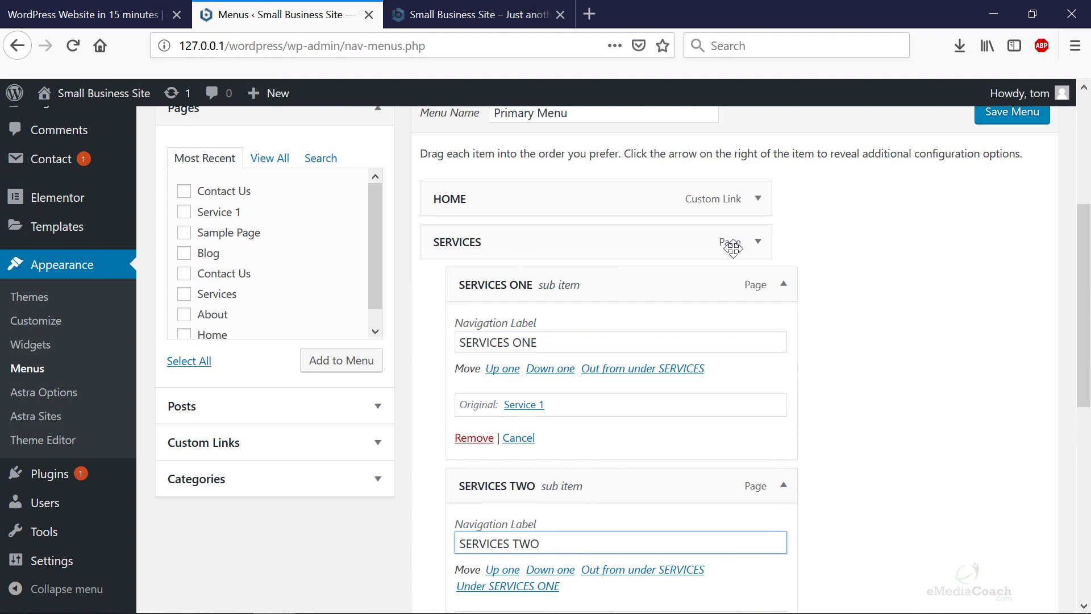
Collapse both sub items, save the reorganised menu, and return to the site's front page.
scroll(815, 297, down, 3)
click(784, 313)
scroll(785, 315, up, 2)
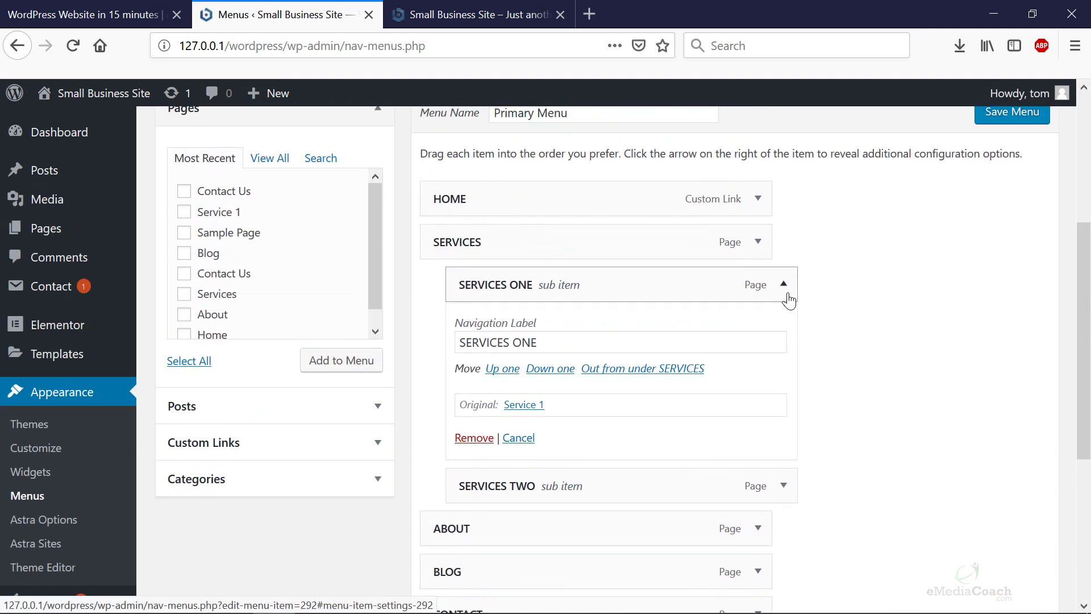
click(783, 285)
click(1011, 112)
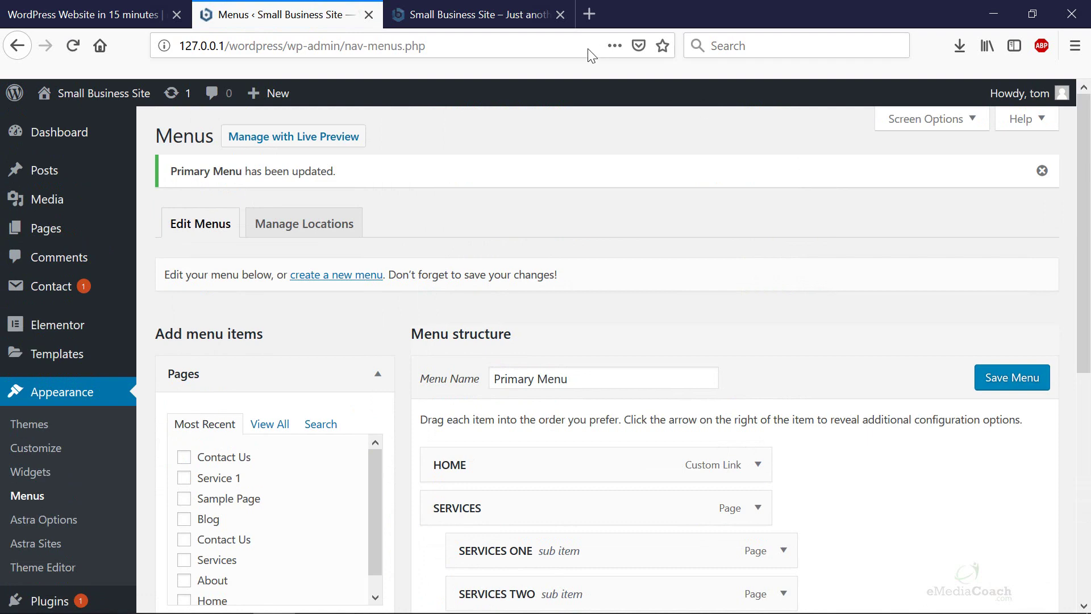
click(477, 14)
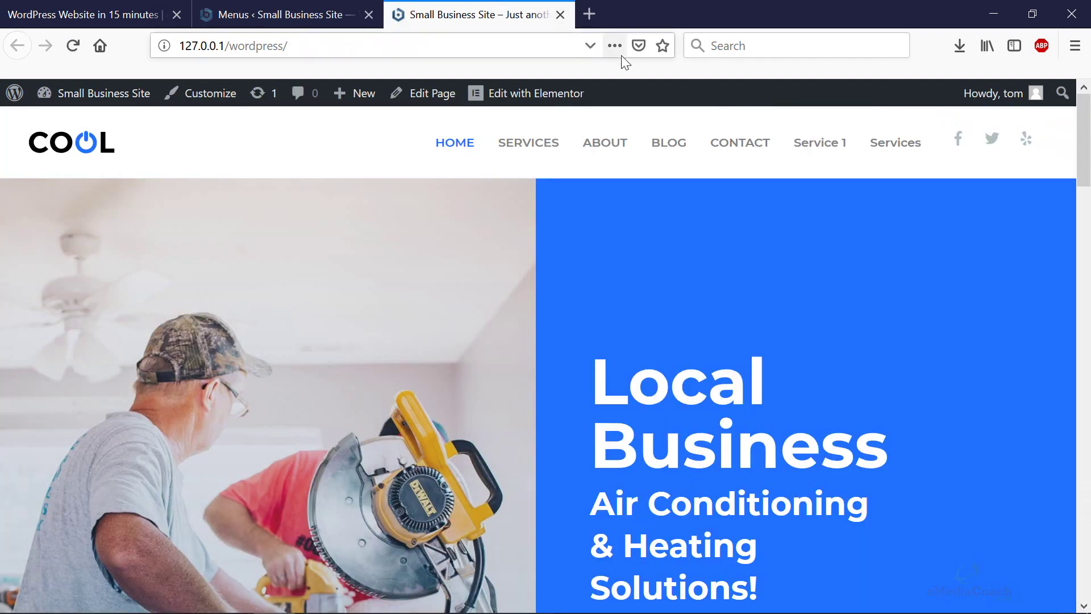
Reload the front page and check that SERVICES now shows its dropdown submenu.
key(F5)
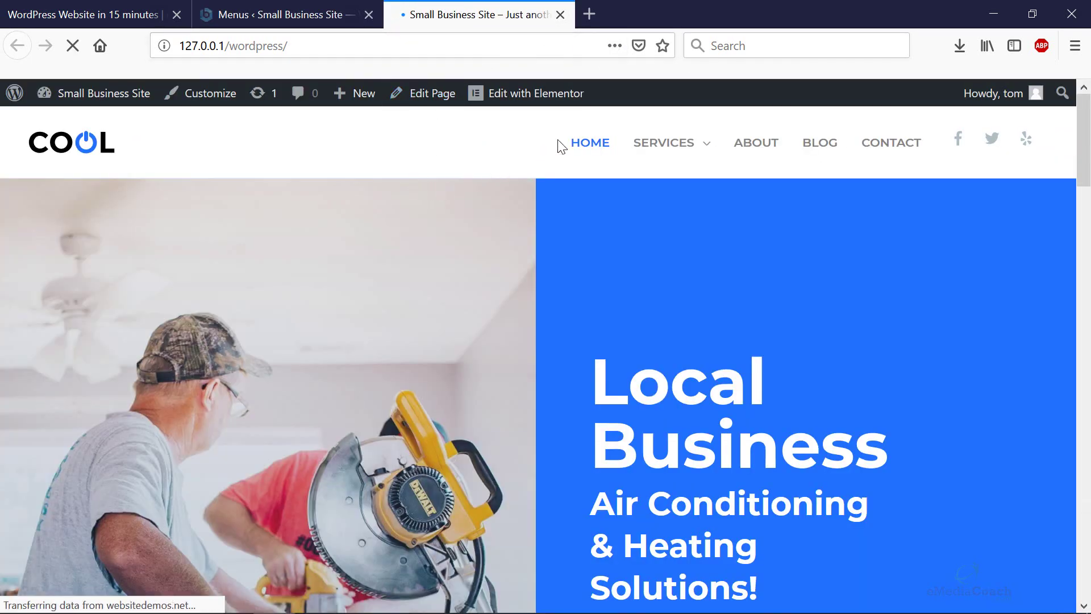
mouse_move(686, 154)
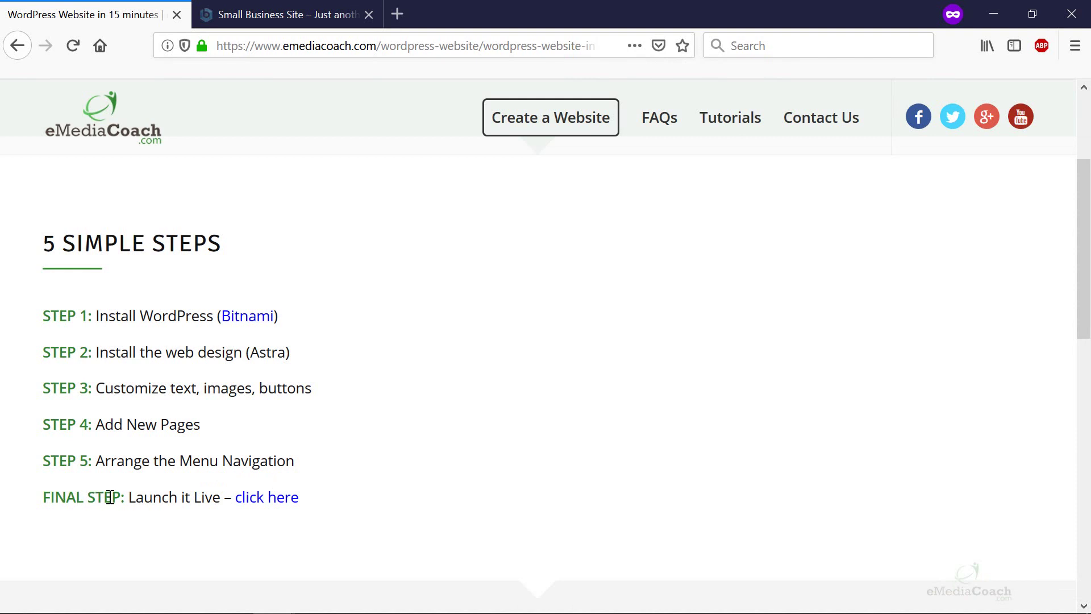
Highlight the 'Launch it Live' step in the guide, then return to the Small Business Site.
drag(110, 497, 305, 516)
click(448, 447)
click(284, 10)
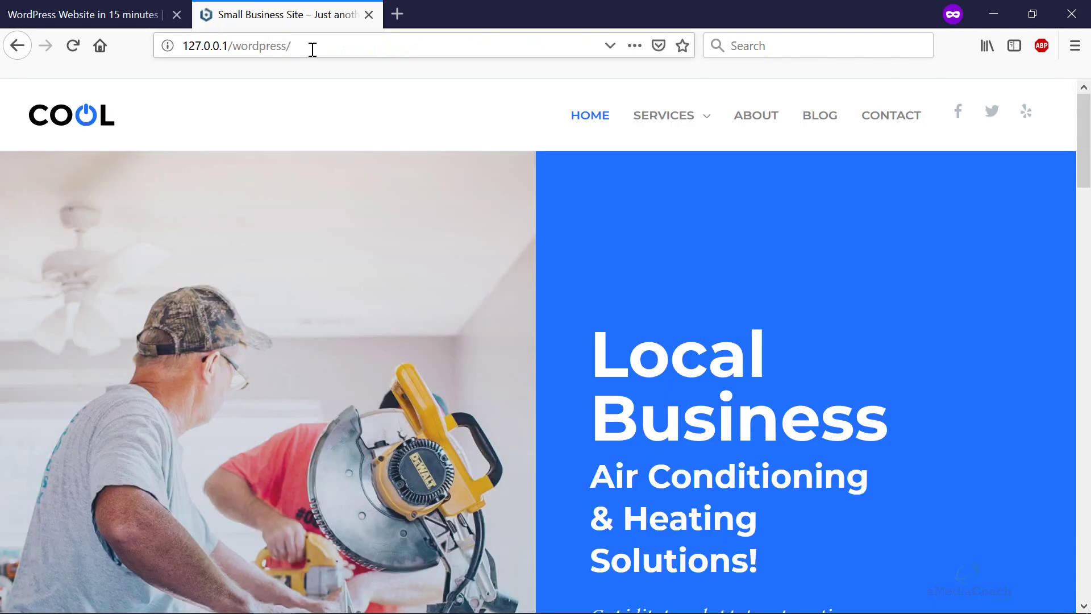
drag(319, 50, 131, 38)
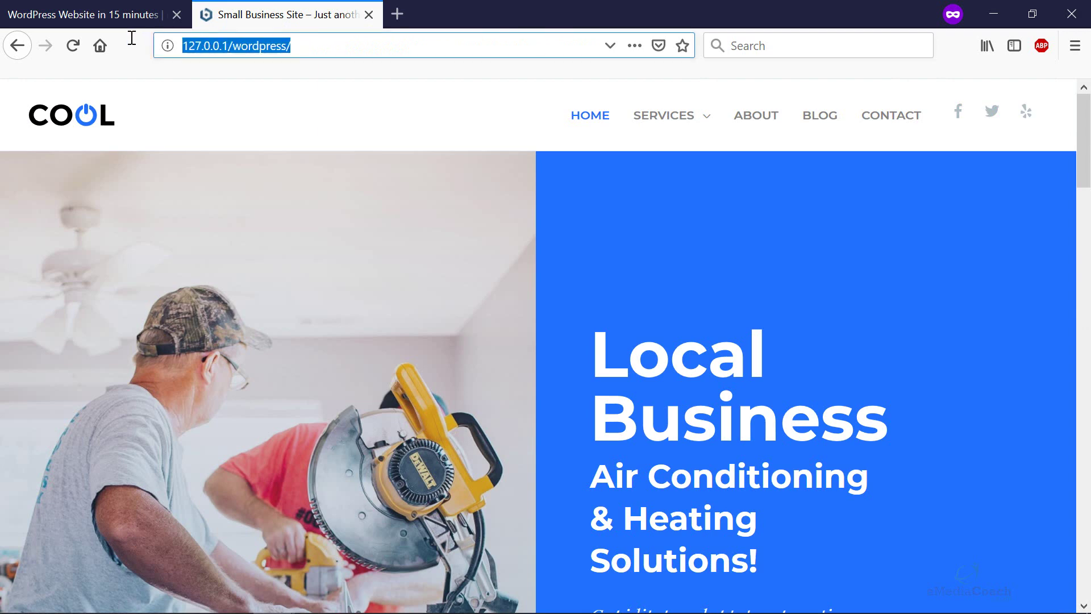
text(www.busienss.co)
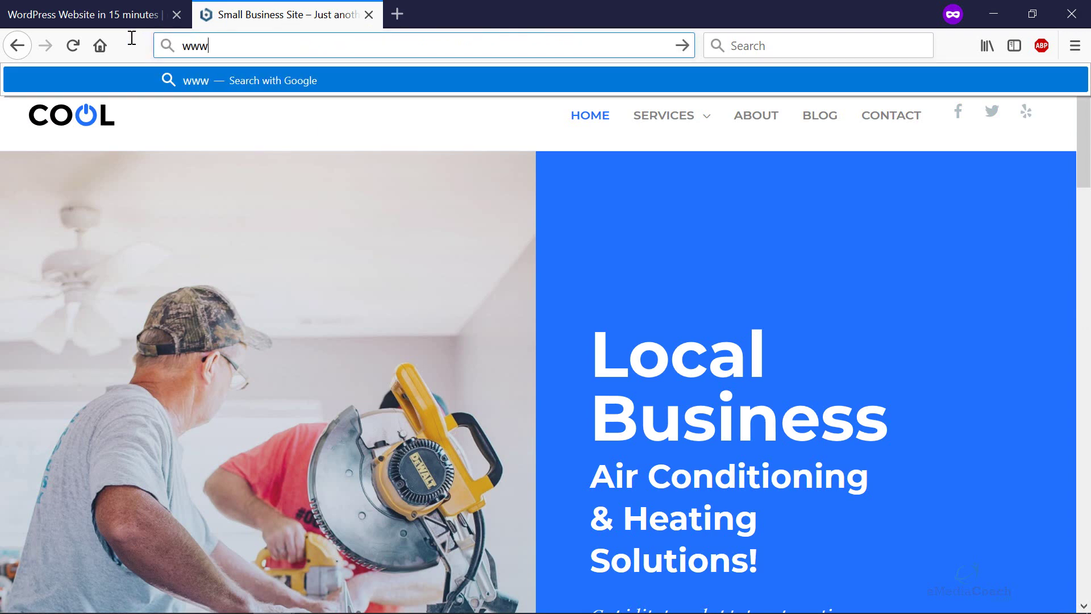
key(BackSpace)
key(BackSpace)
key(BackSpace)
key(BackSpace)
key(BackSpace)
key(BackSpace)
key(BackSpace)
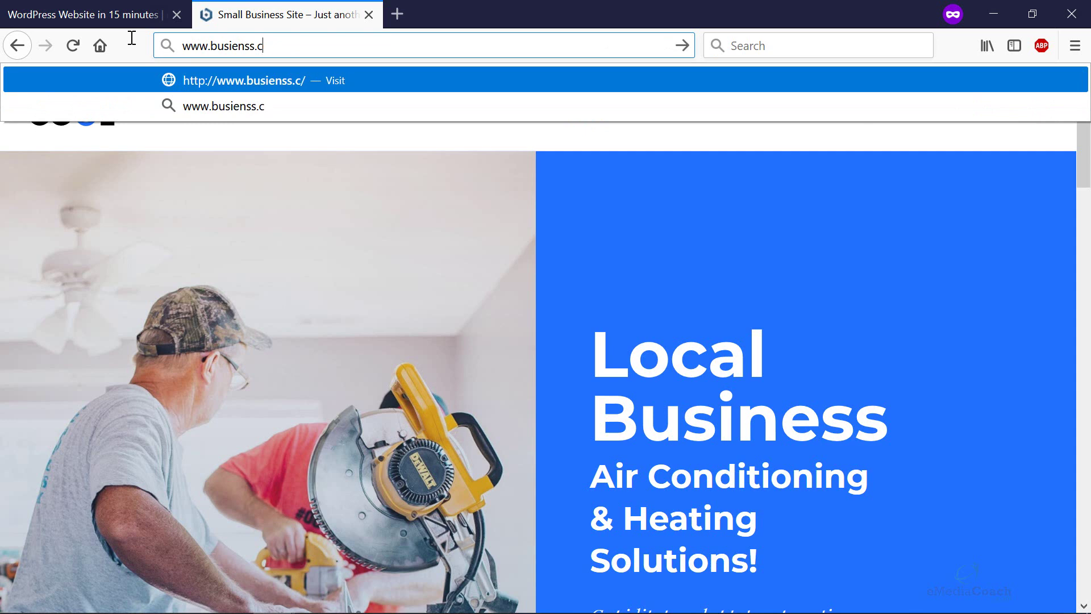
text(ness.com)
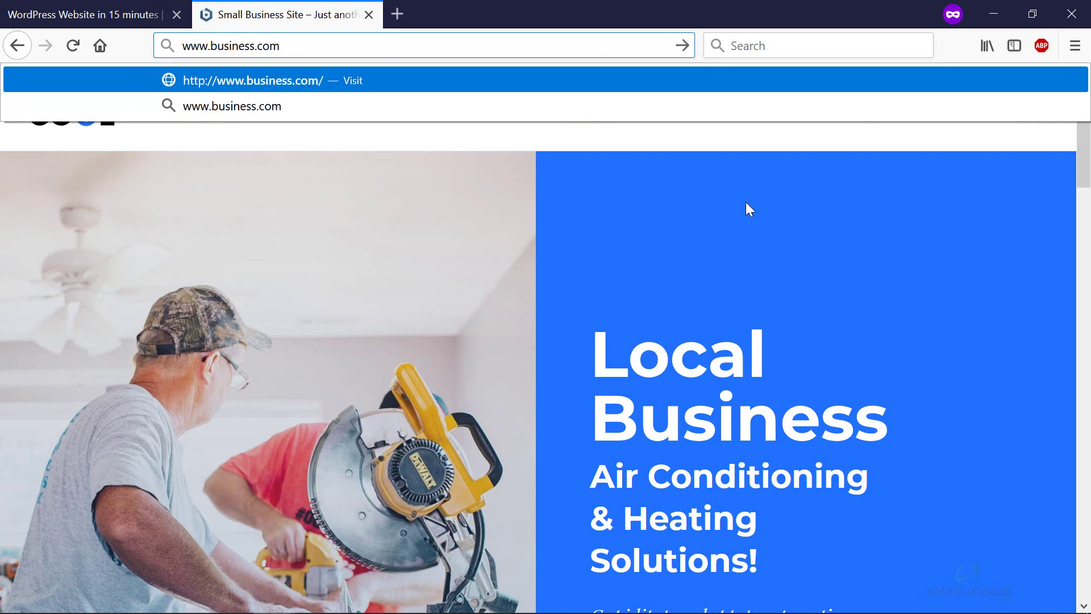
key(Return)
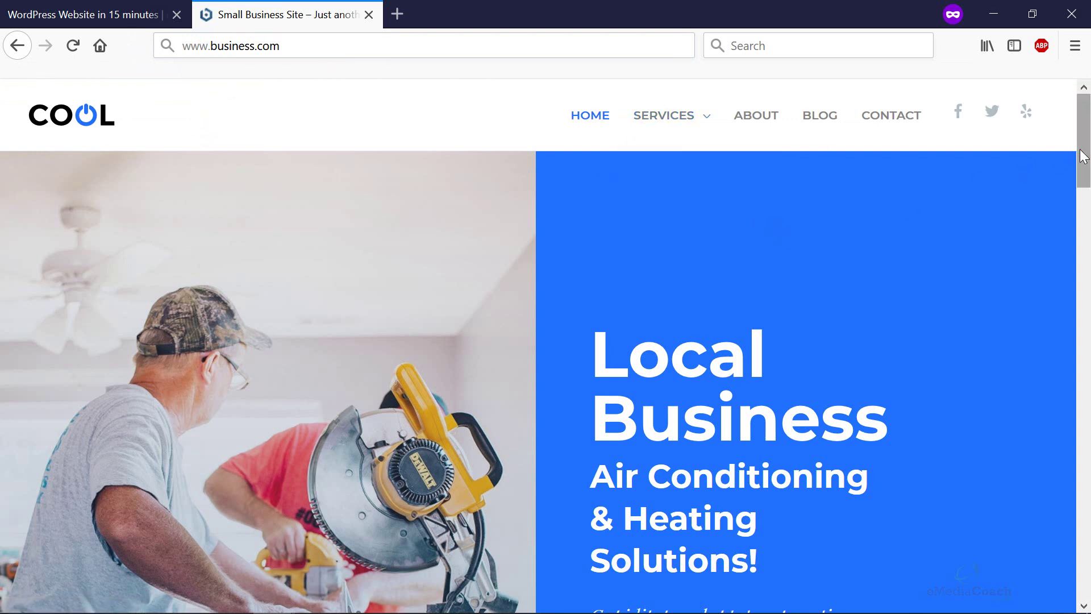
drag(1081, 157, 1081, 170)
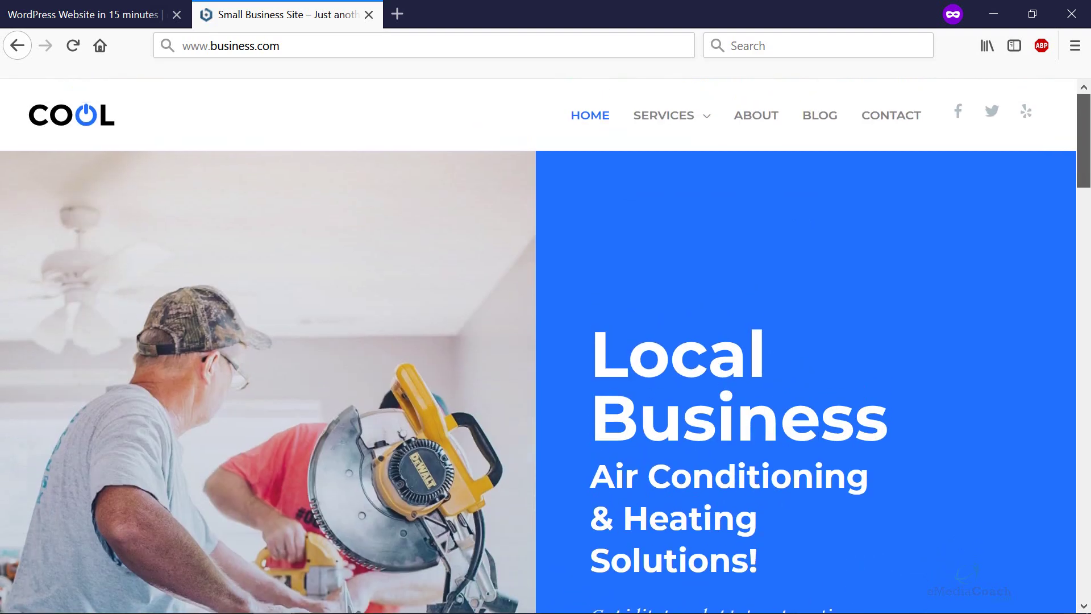
drag(1082, 161, 1083, 427)
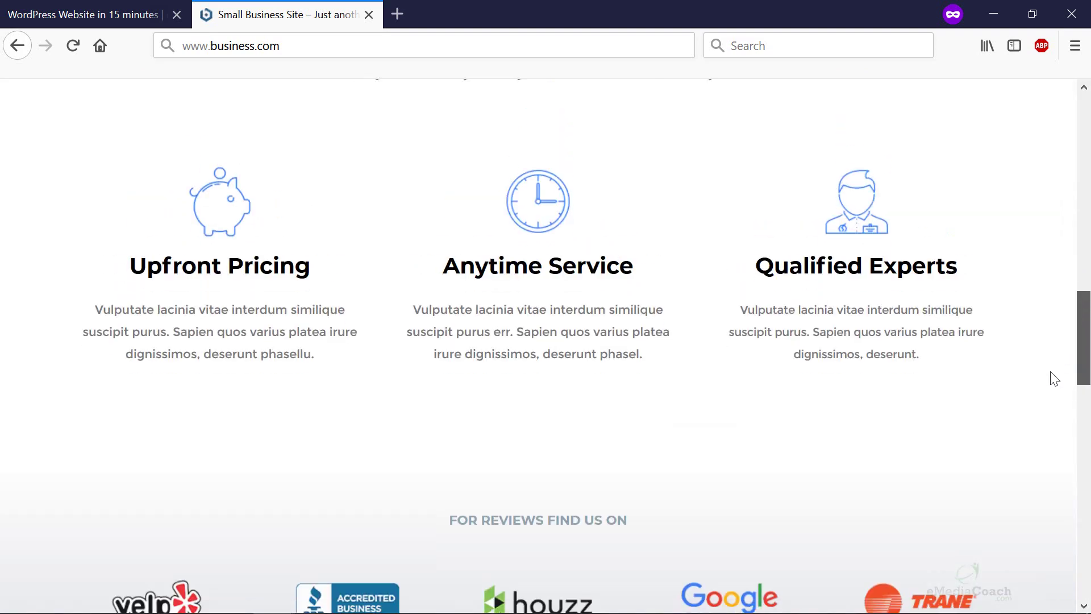
drag(1081, 363, 1078, 123)
mouse_move(676, 112)
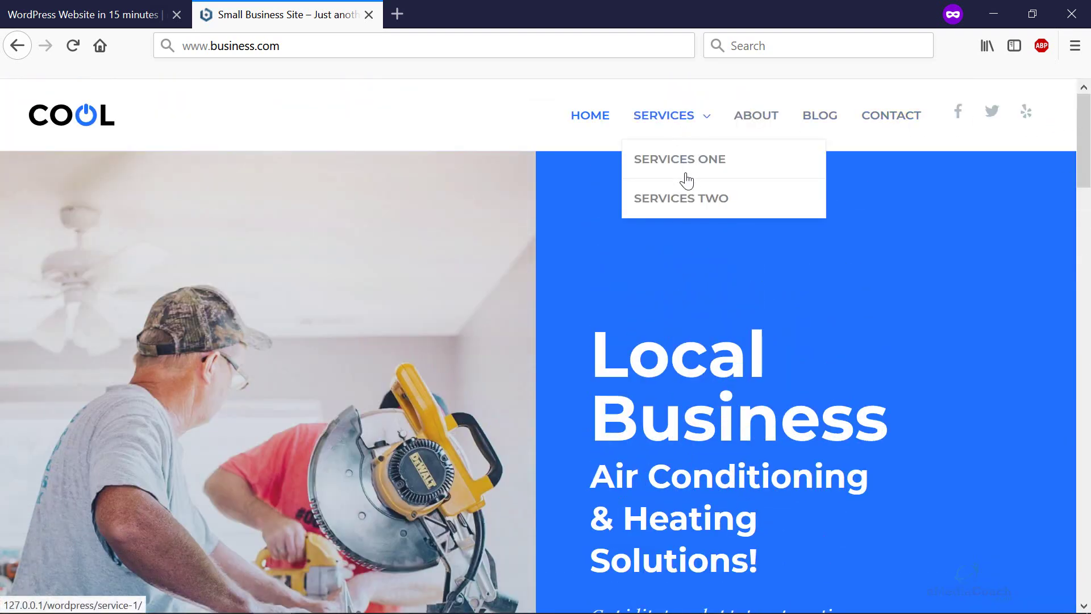
click(689, 200)
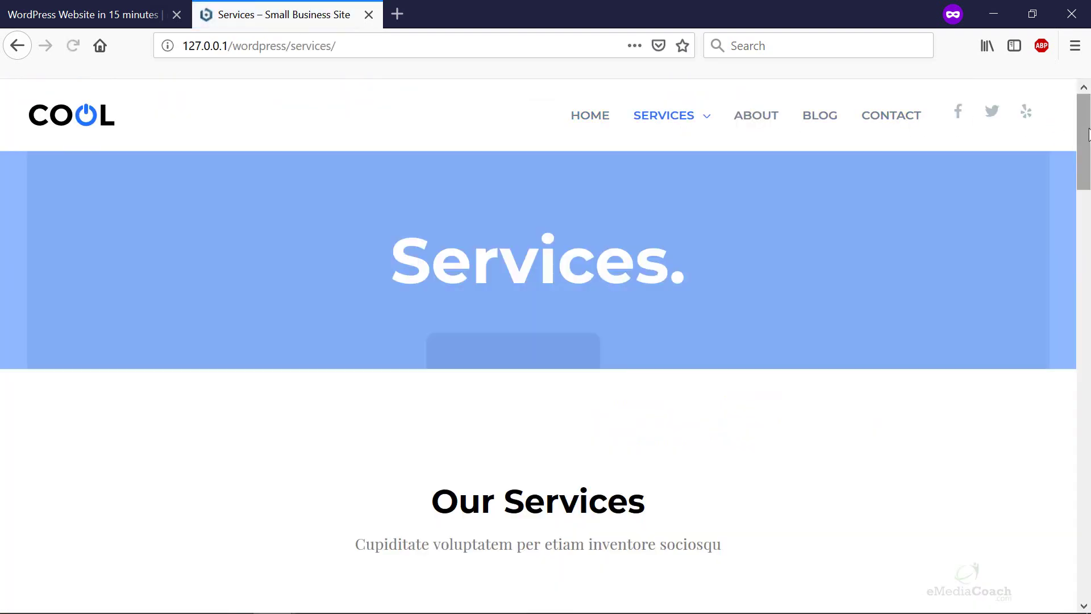
drag(1088, 135, 1071, 43)
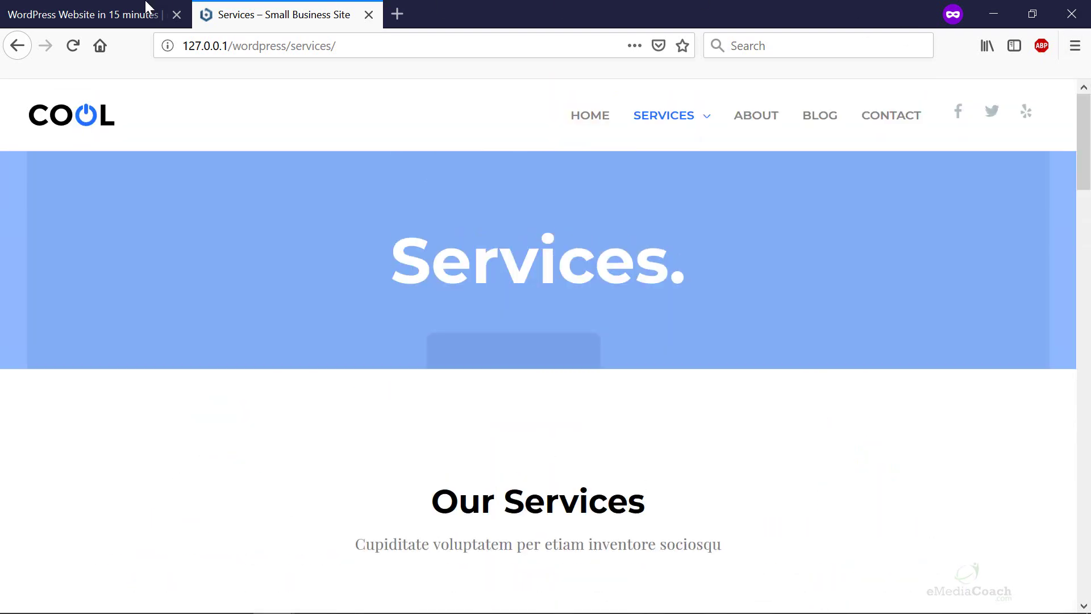
click(590, 122)
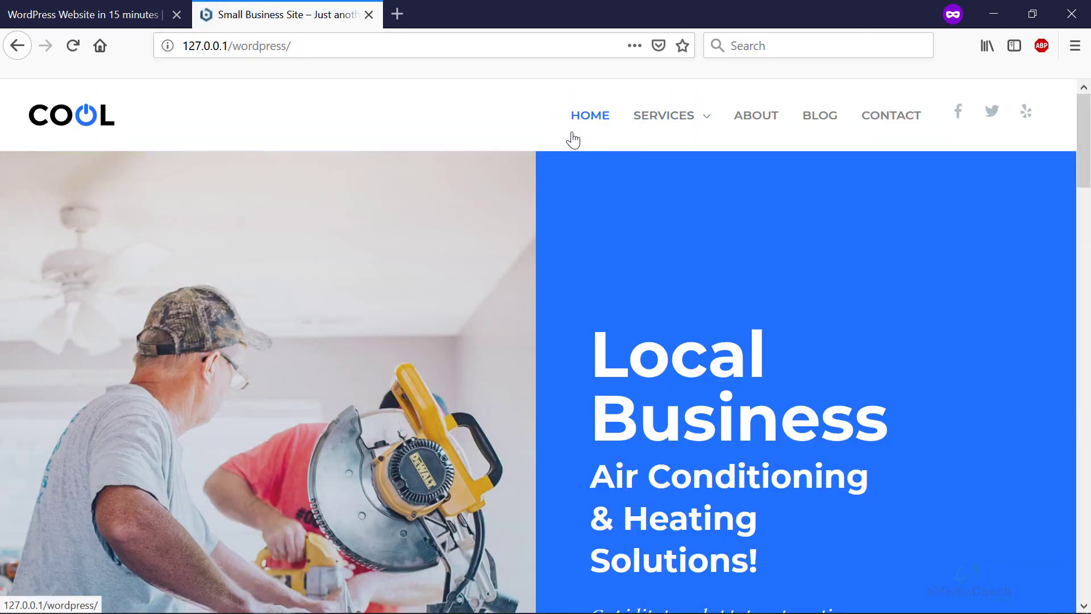